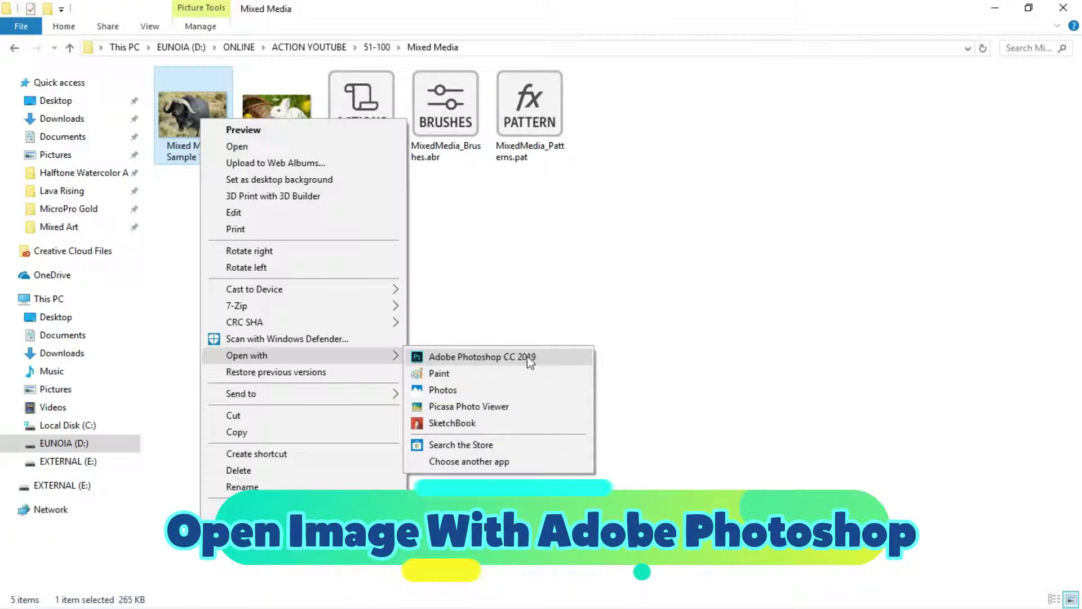
- Open Mixed Media Sample 1.jpg and Mixed Media Sample 2.jpg from the Mixed Media folder in Adobe Photoshop CC 2019
click(539, 355)
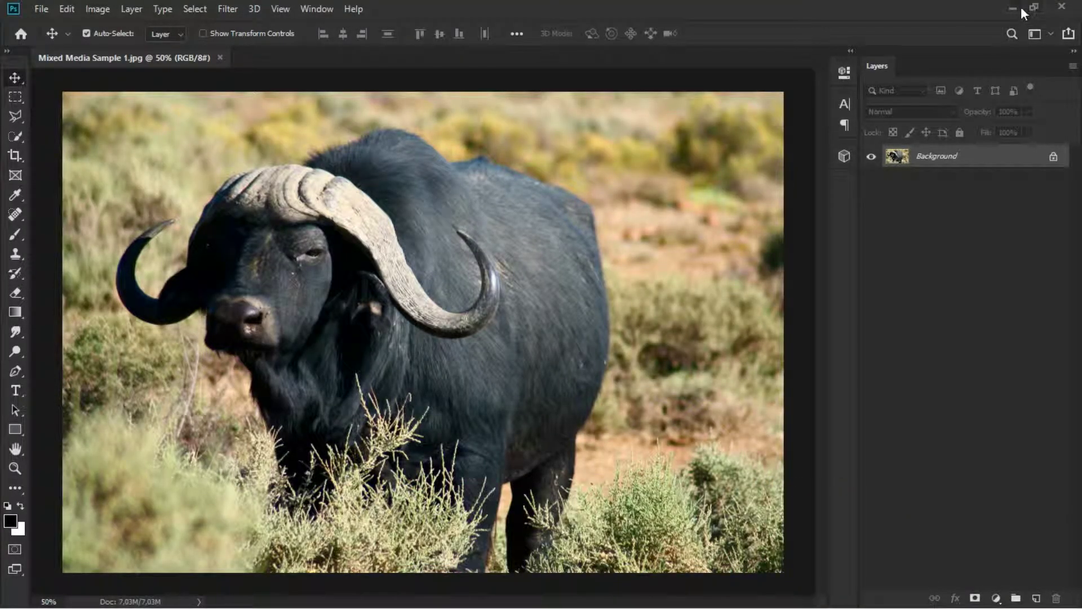
click(1013, 8)
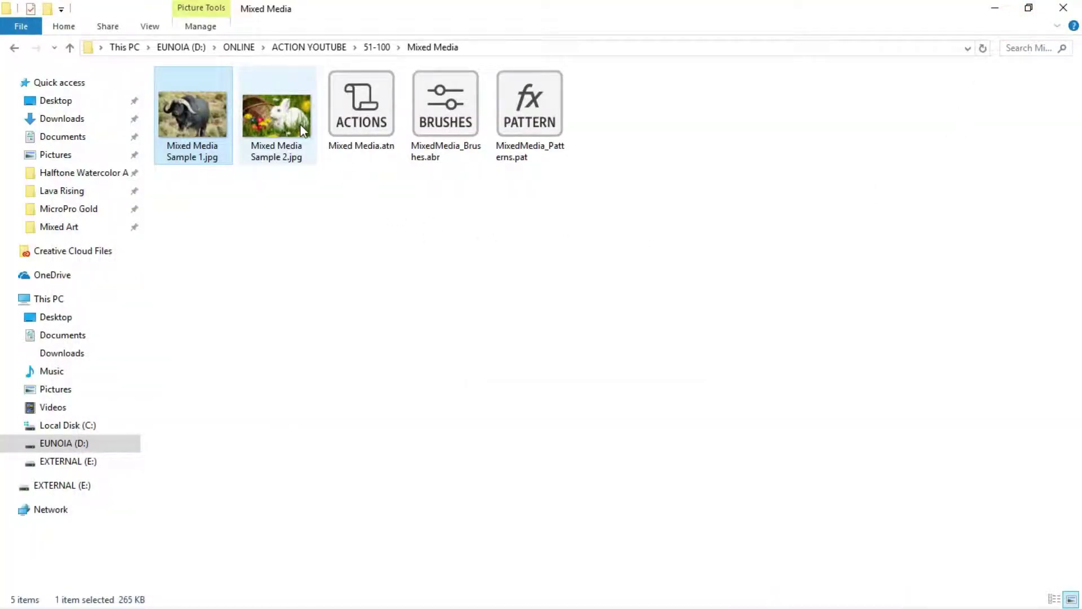
right_click(300, 124)
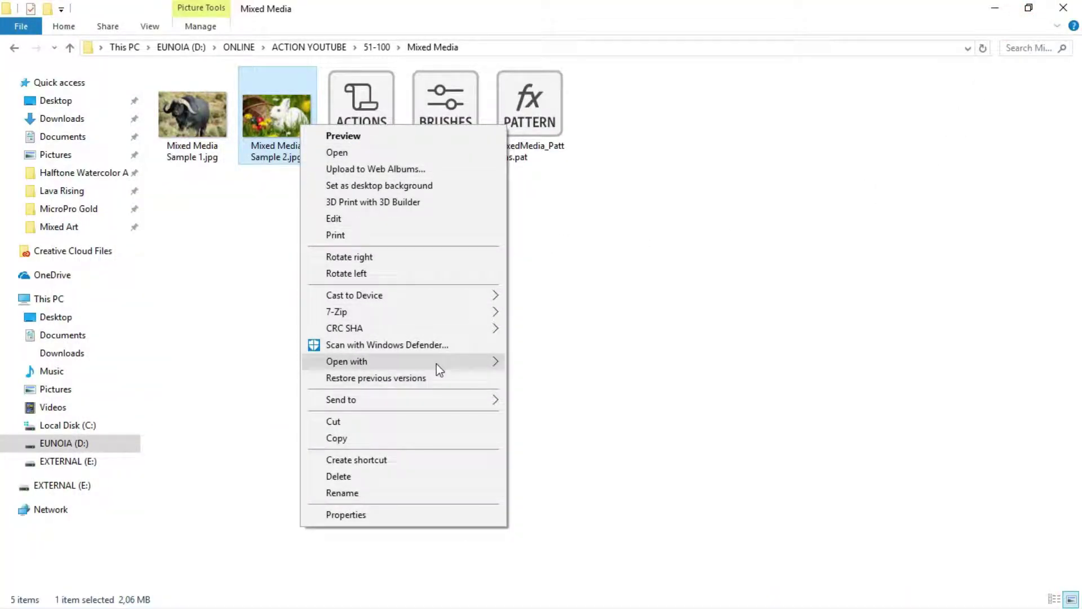
mouse_move(436, 363)
click(584, 363)
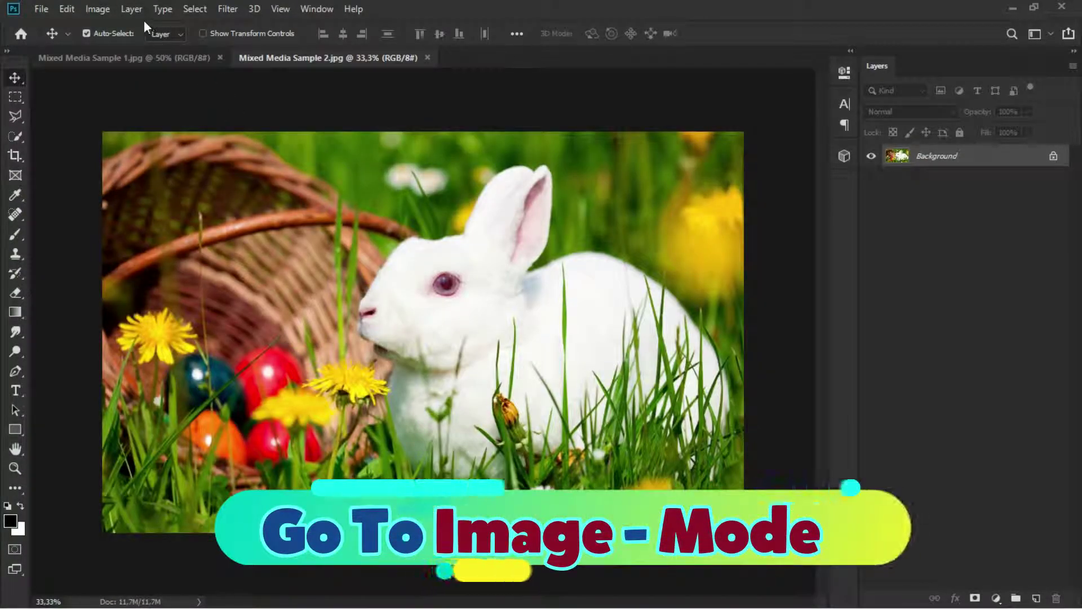
- Make sure the rabbit image uses RGB Color mode with 8 Bits/Channel, and show the Actions panel
click(97, 9)
click(110, 26)
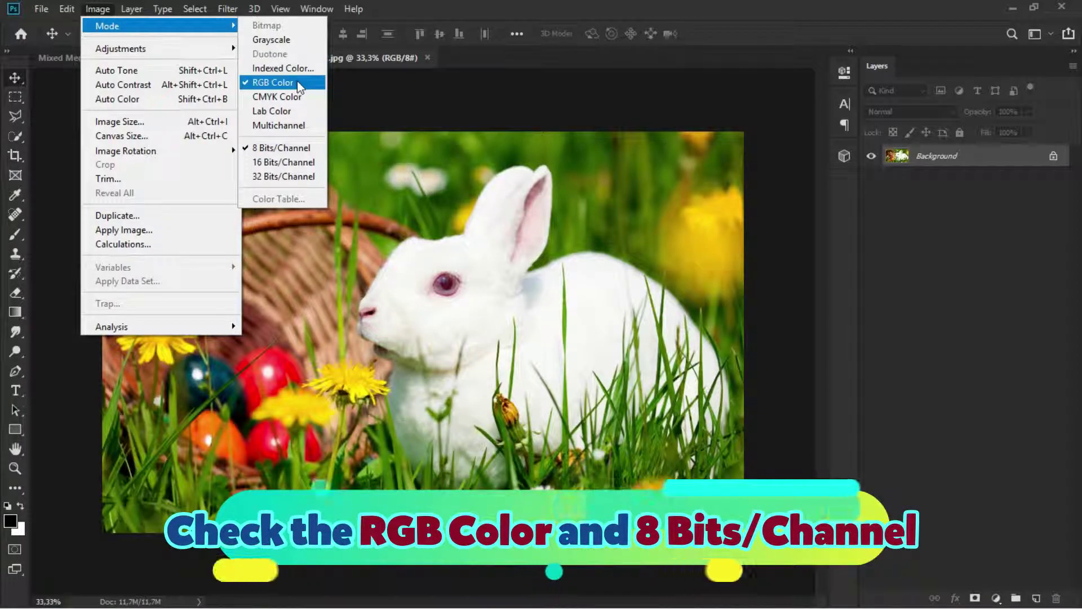
click(297, 148)
click(316, 9)
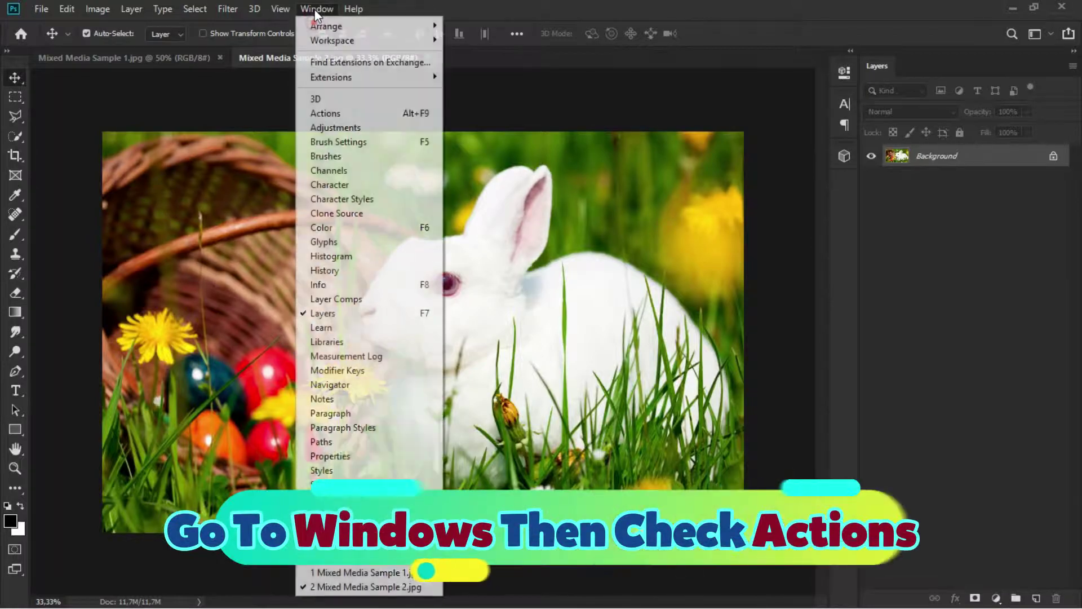
click(345, 113)
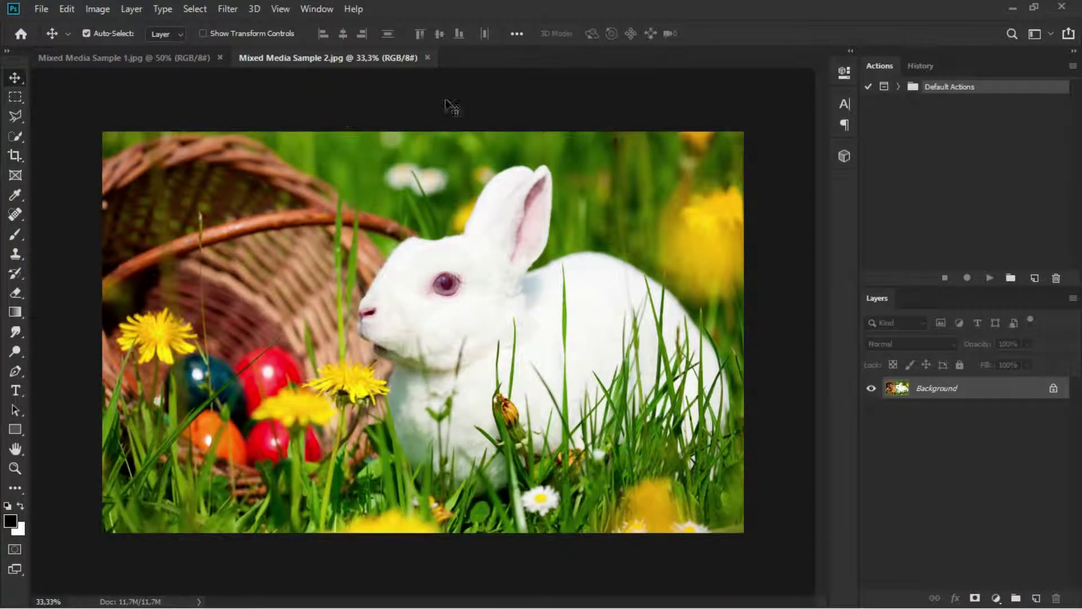
- Load Mixed Media.atn, MixedMedia_Brushes.abr and MixedMedia_Patterns.pat together from the Mixed Media folder in File Explorer
click(1013, 6)
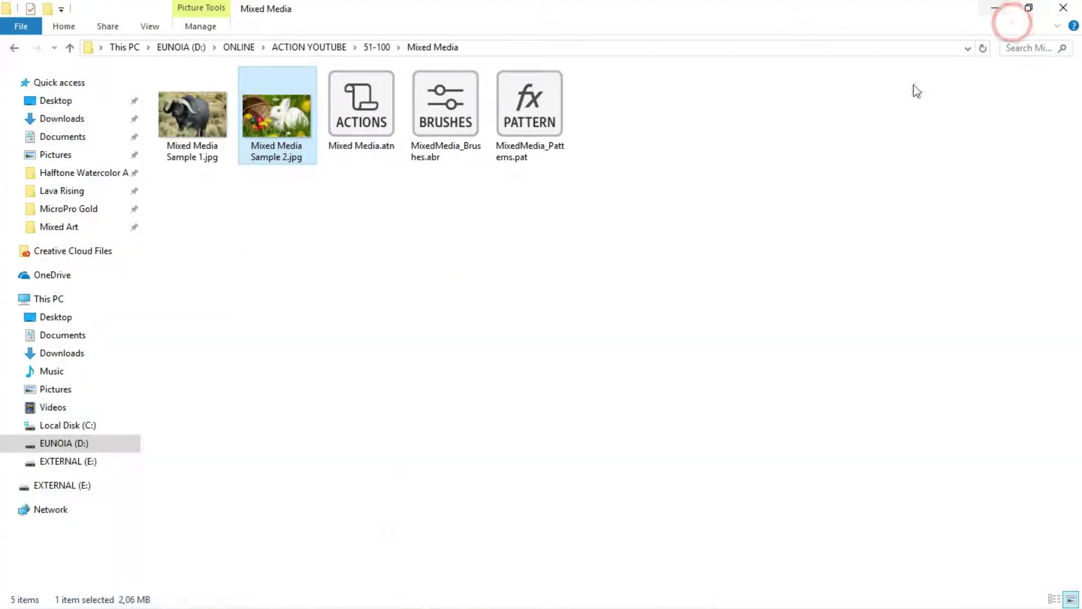
click(372, 105)
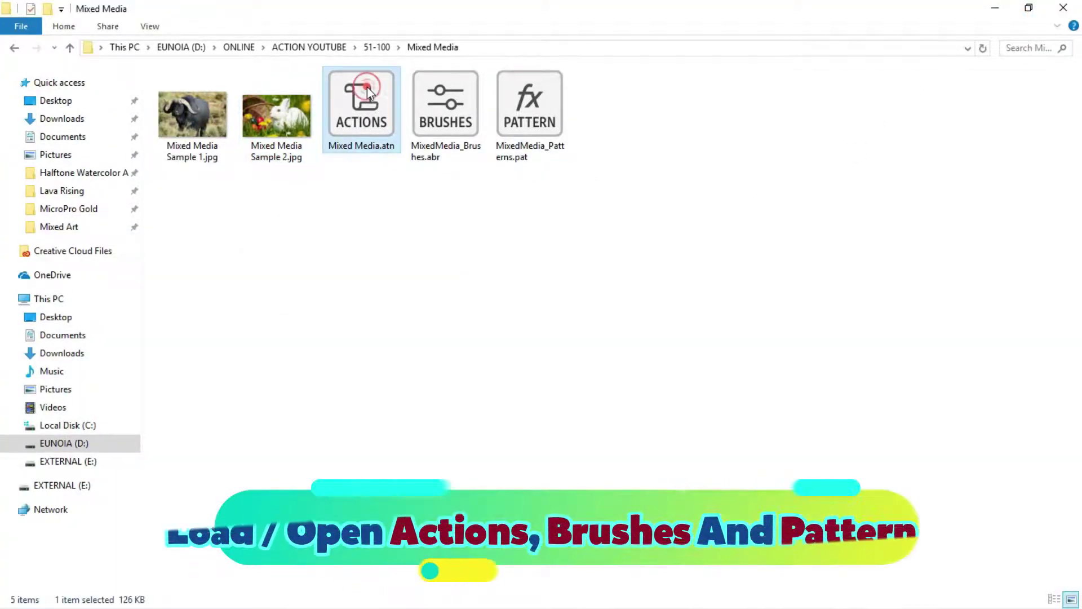
ctrl+click(446, 104)
ctrl+click(544, 109)
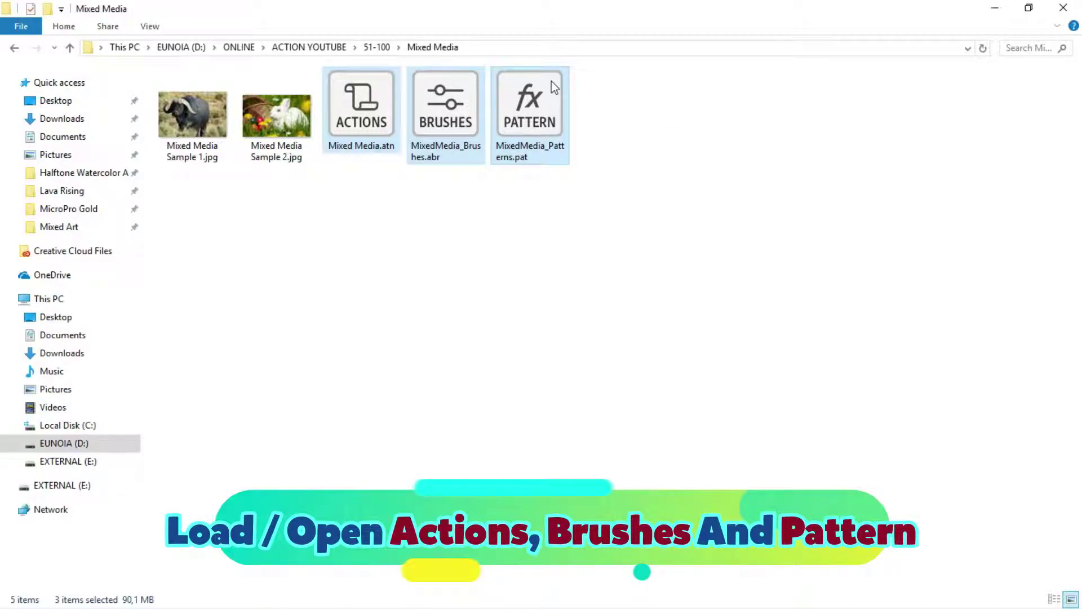
right_click(551, 81)
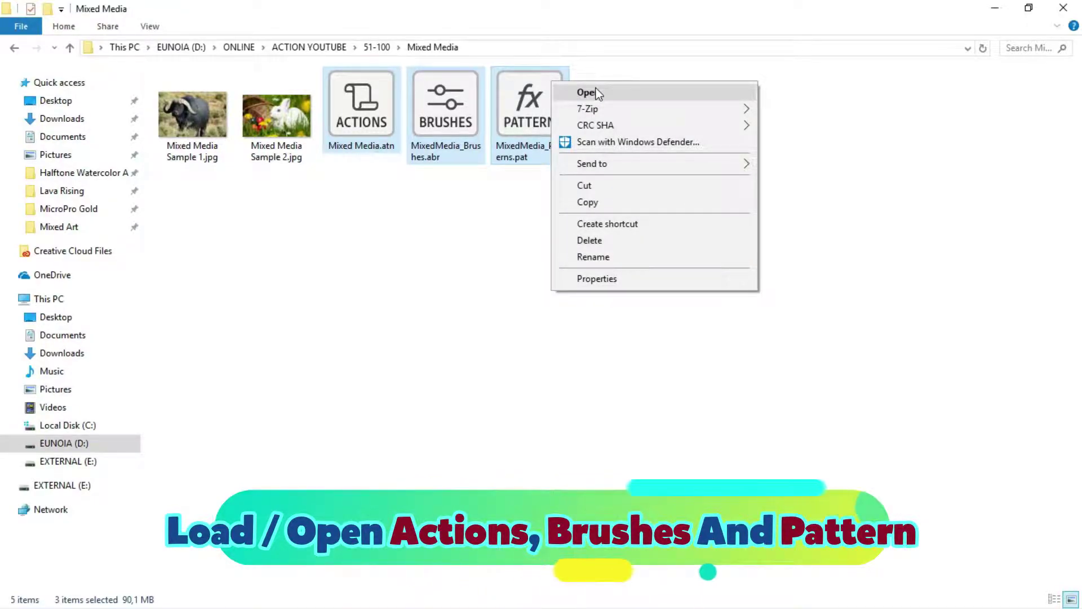
click(596, 88)
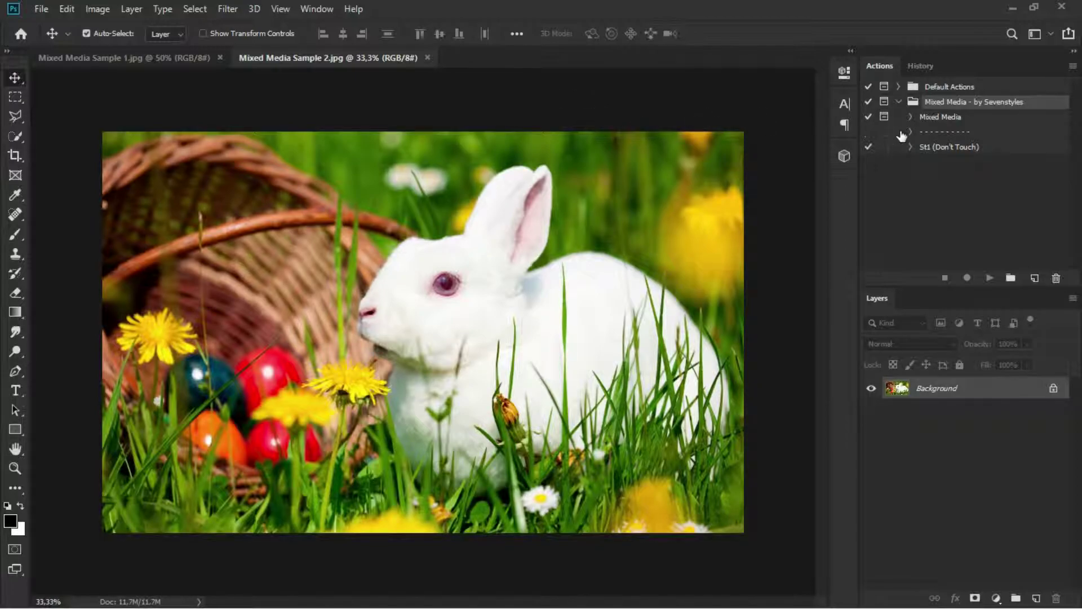
- Examine the recorded commands of the Mixed Media and St1 (Don't Touch) actions in the loaded set
click(911, 118)
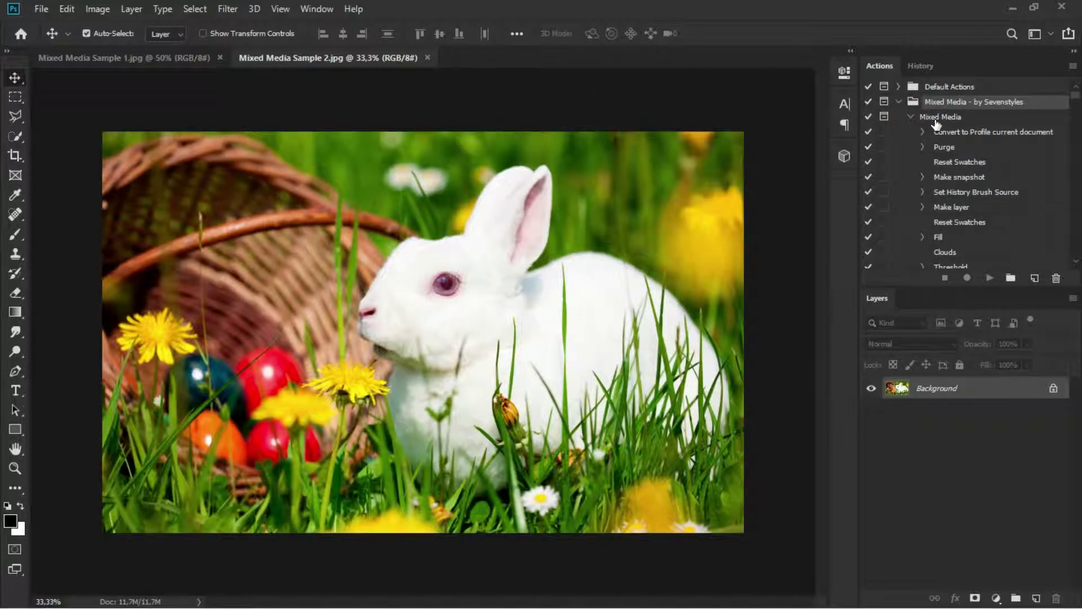
click(935, 120)
scroll(942, 131, down, 5)
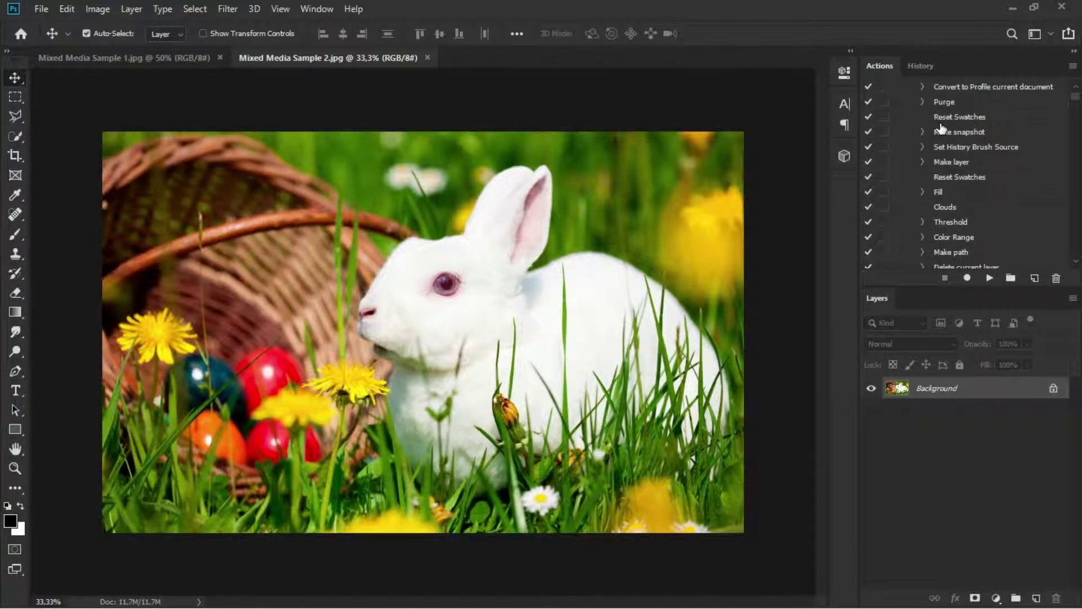
scroll(942, 125, down, 1)
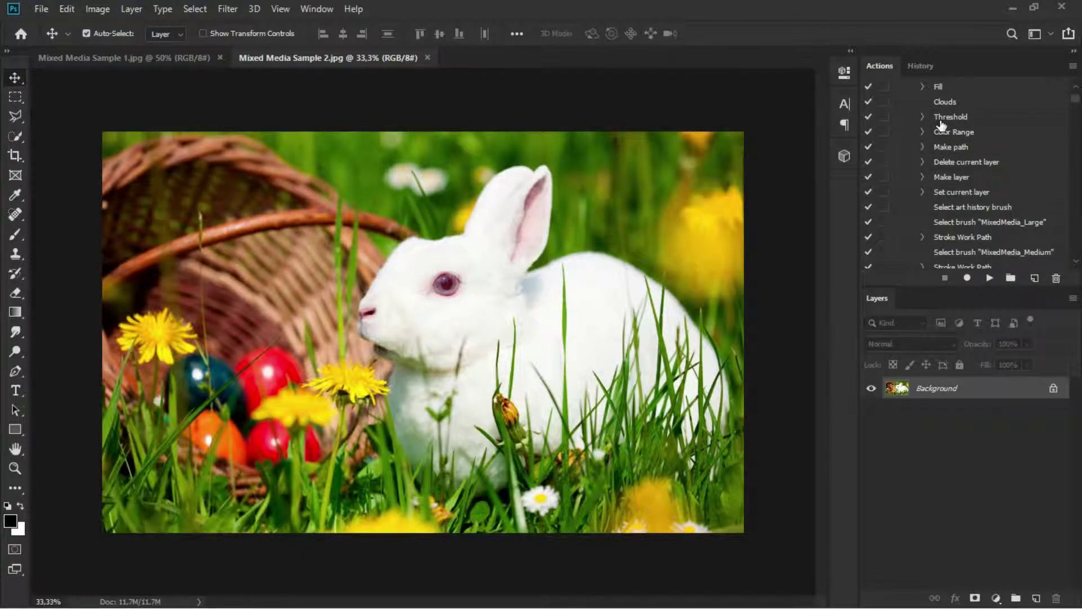
scroll(942, 125, down, 1)
scroll(943, 125, down, 4)
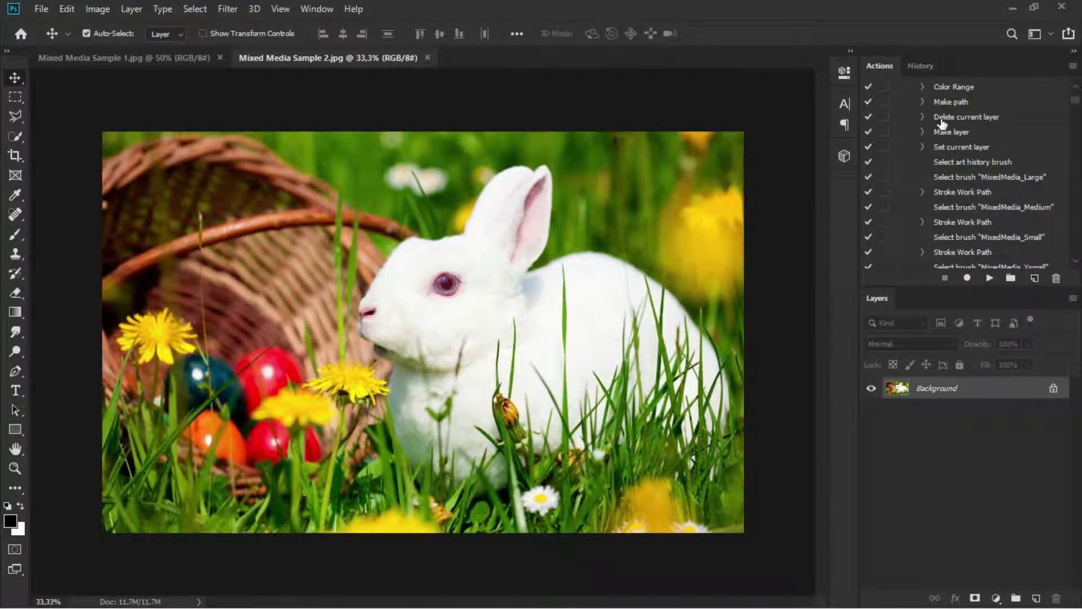
scroll(945, 125, up, 5)
scroll(945, 125, up, 10)
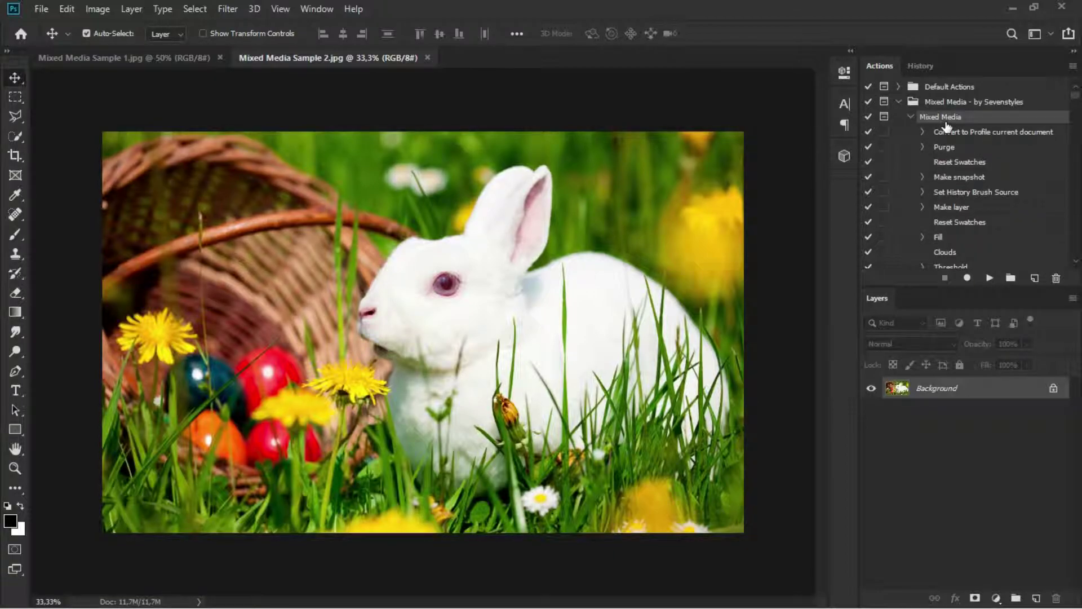
click(911, 119)
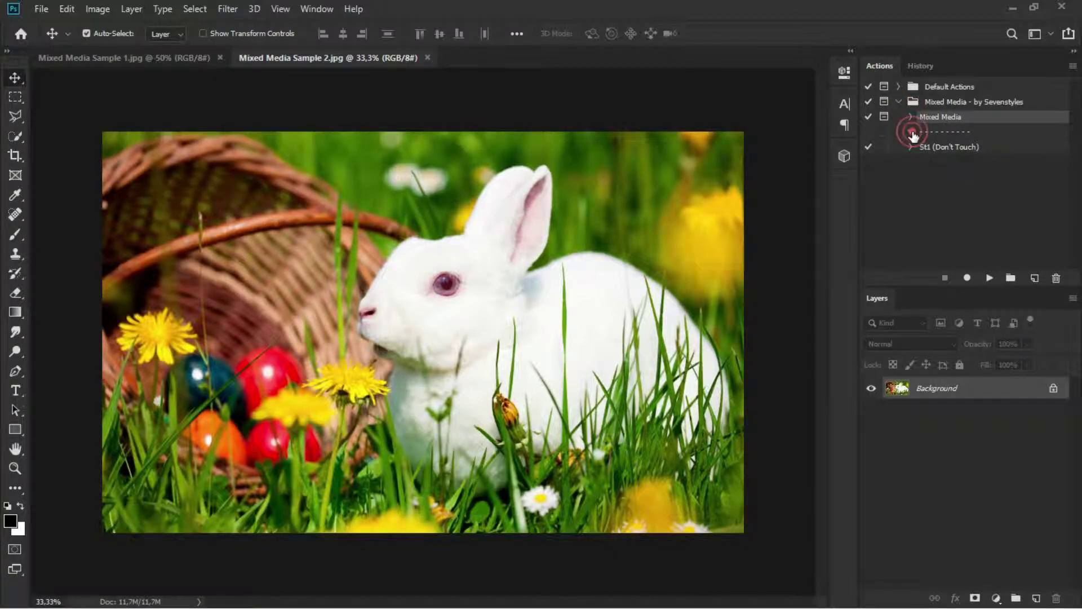
click(919, 133)
click(910, 147)
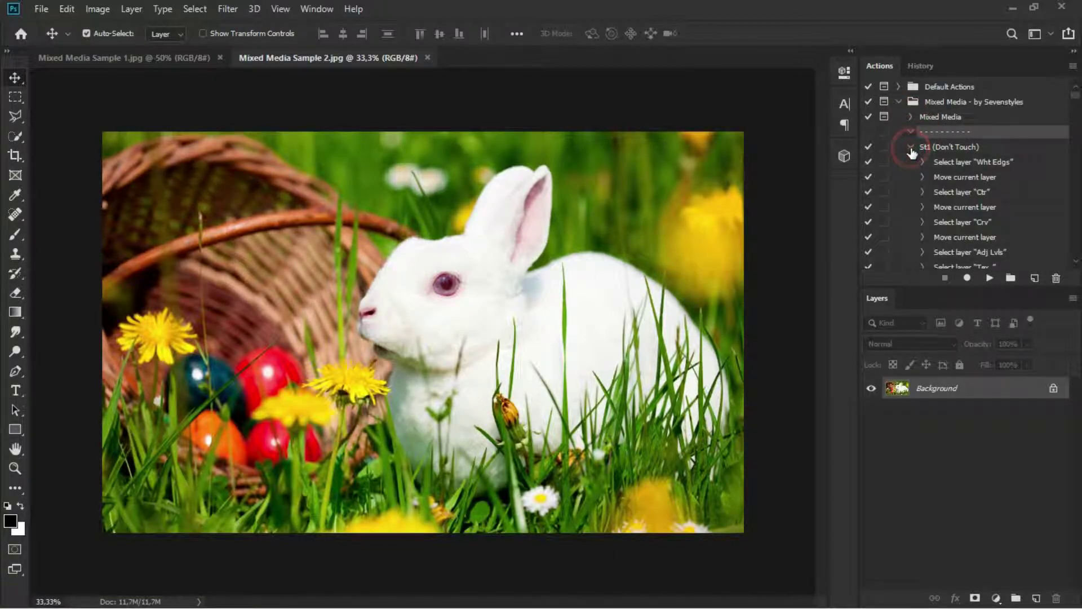
click(909, 147)
- Play the Mixed Media action on the rabbit image and dismiss its "Step 1: Brush on detail" message
click(911, 117)
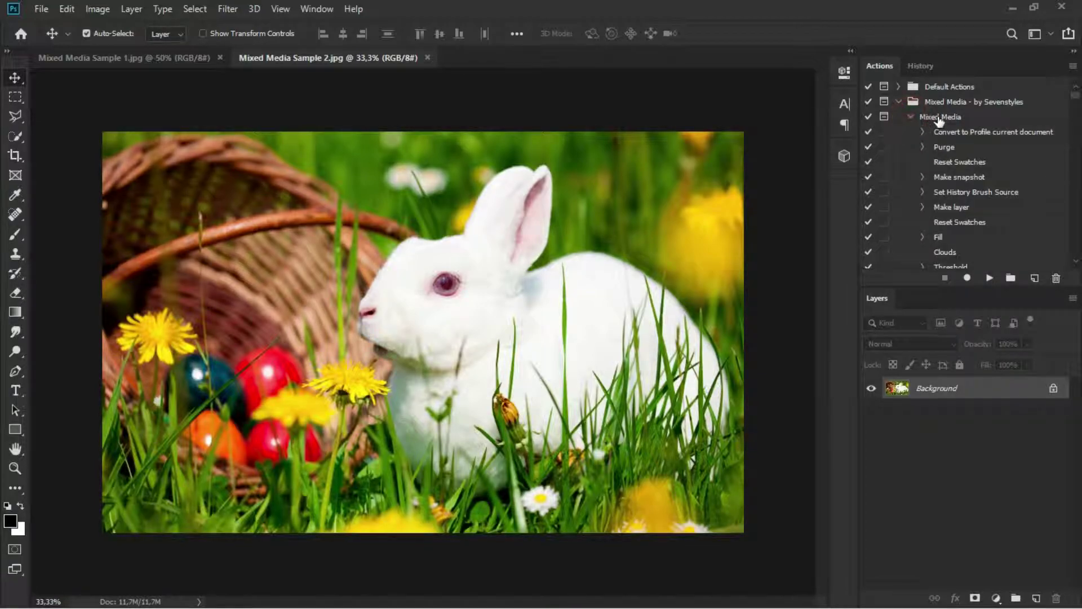
click(938, 120)
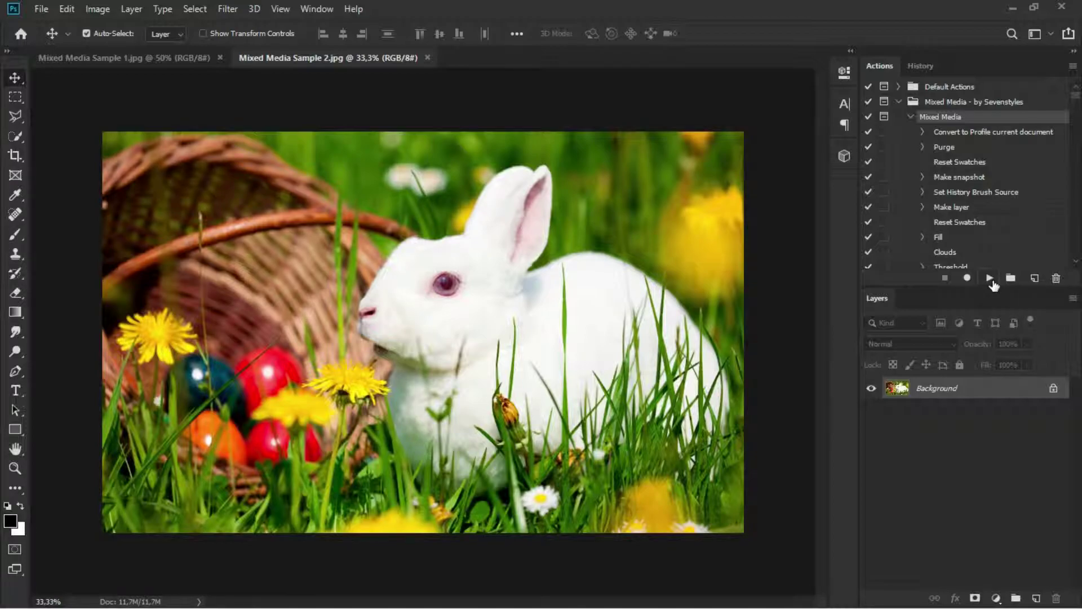
click(991, 278)
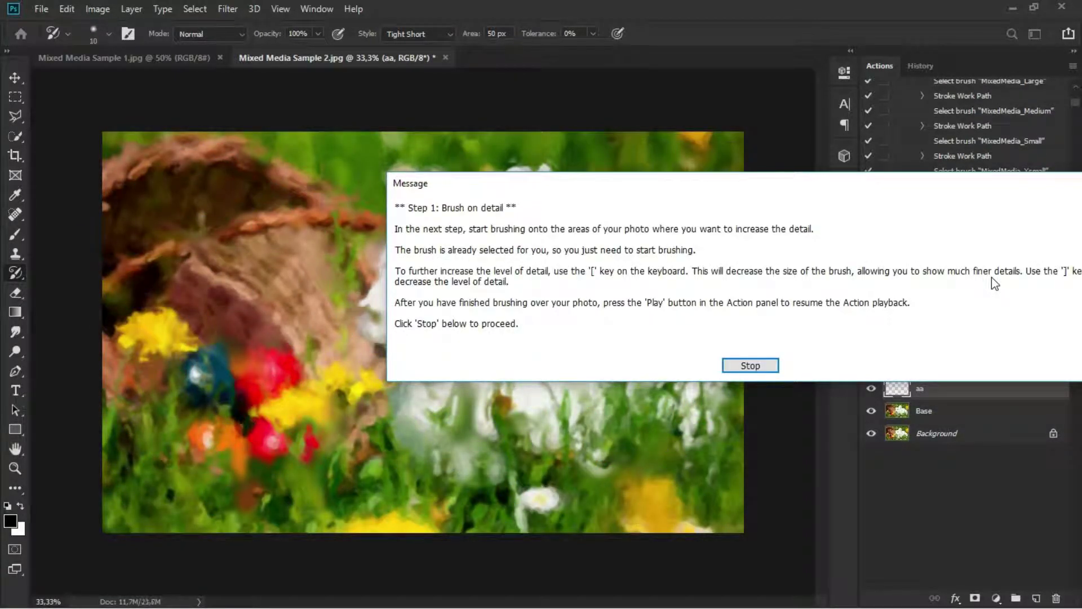
drag(830, 186, 630, 185)
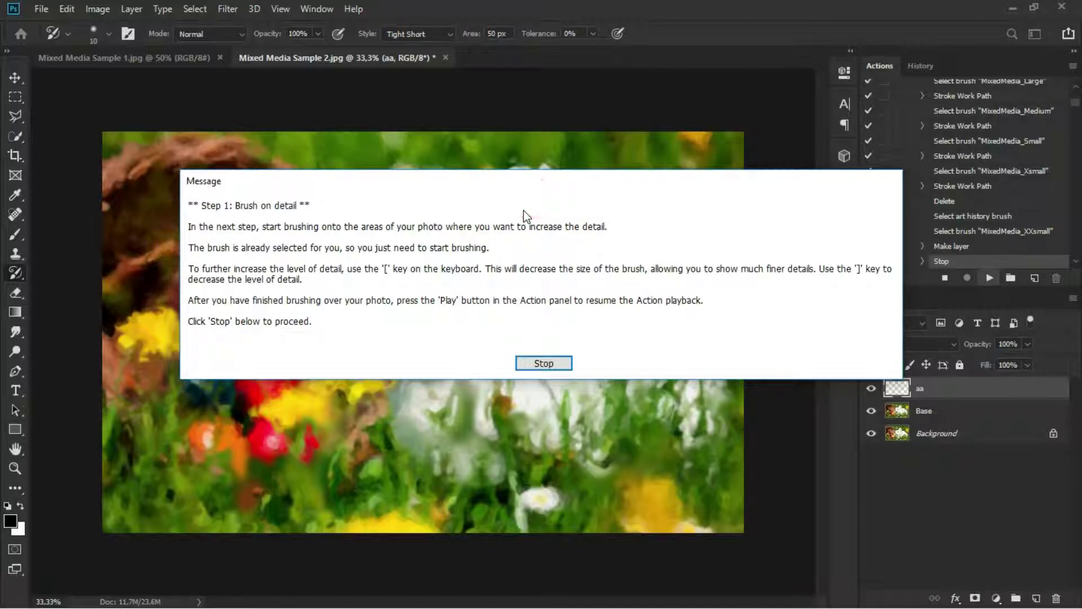
mouse_move(550, 194)
mouse_down()
mouse_move(546, 183)
mouse_move(526, 191)
mouse_move(555, 204)
mouse_up()
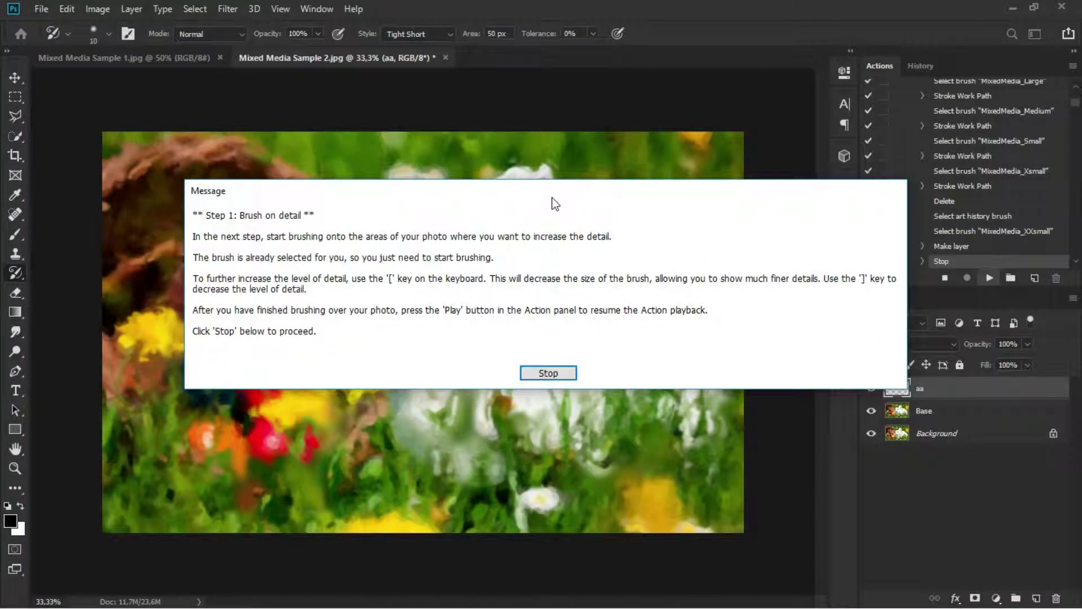
click(556, 374)
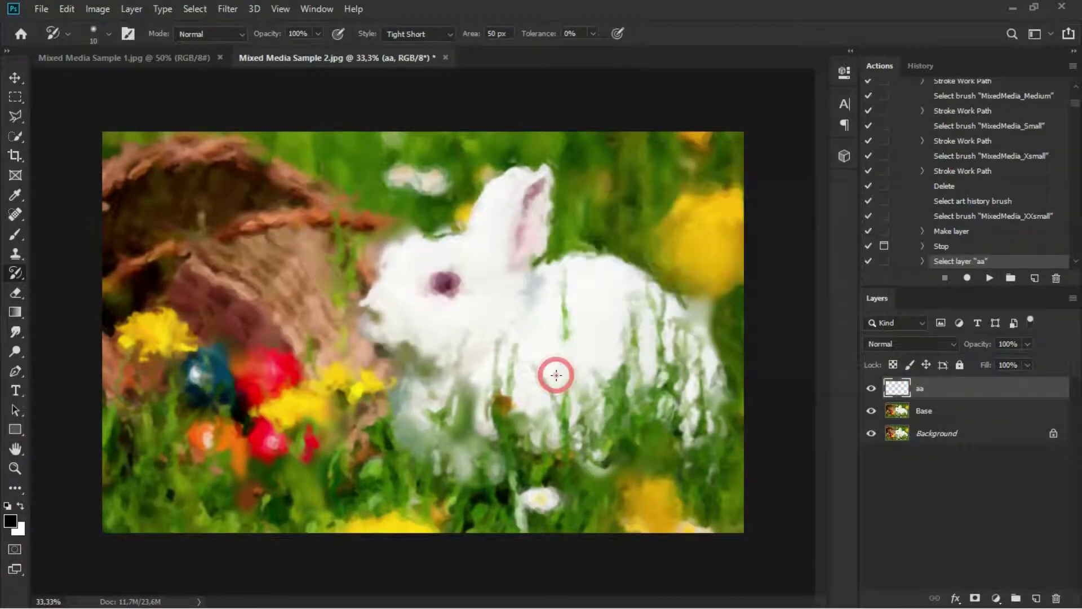
- Paint black over the basket and eggs and down into the lower grass on layer aa with a 369 px Soft Round brush
click(16, 235)
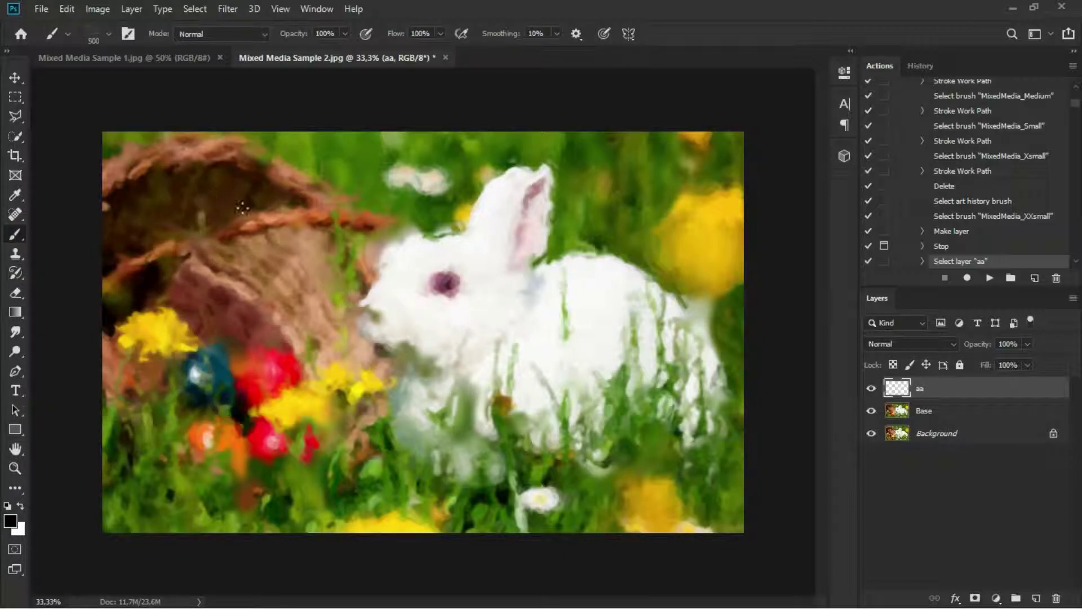
right_click(255, 227)
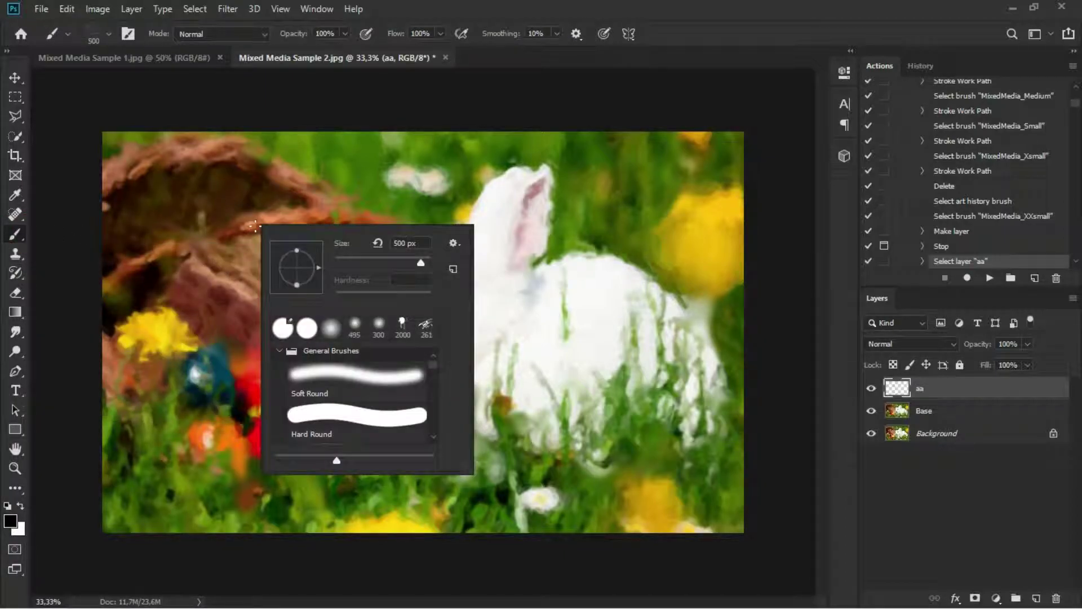
click(329, 371)
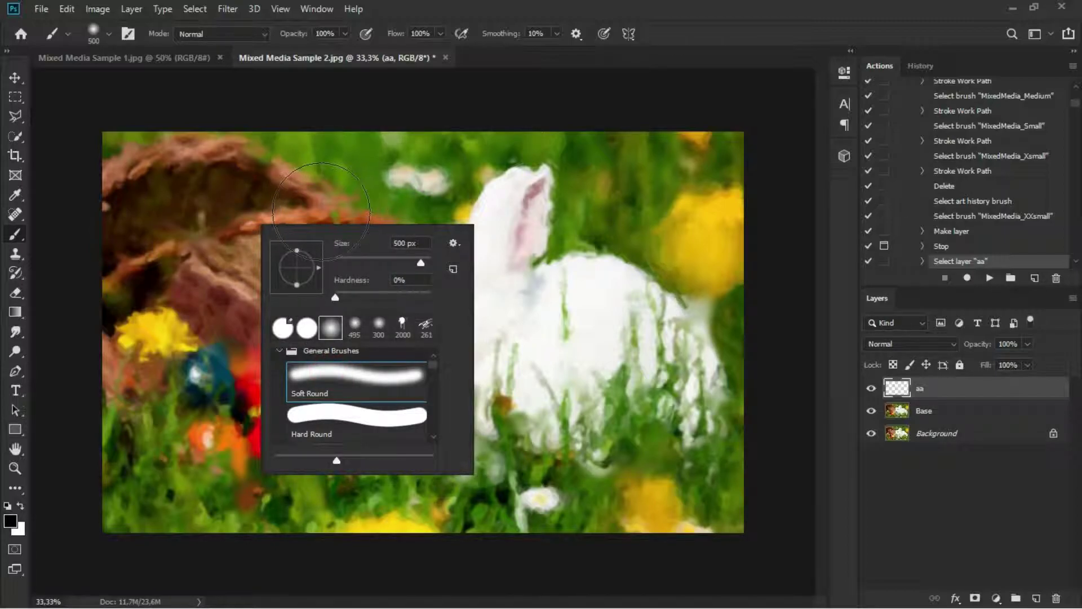
mouse_move(415, 263)
mouse_down()
mouse_move(404, 263)
mouse_move(416, 263)
mouse_up()
mouse_move(306, 177)
mouse_down()
mouse_move(280, 219)
mouse_move(135, 337)
mouse_move(331, 241)
mouse_move(207, 425)
mouse_move(292, 364)
mouse_move(270, 428)
mouse_move(273, 463)
mouse_move(302, 454)
mouse_move(337, 491)
mouse_move(519, 567)
mouse_up()
mouse_move(250, 204)
mouse_down()
mouse_move(118, 212)
mouse_move(273, 114)
mouse_up()
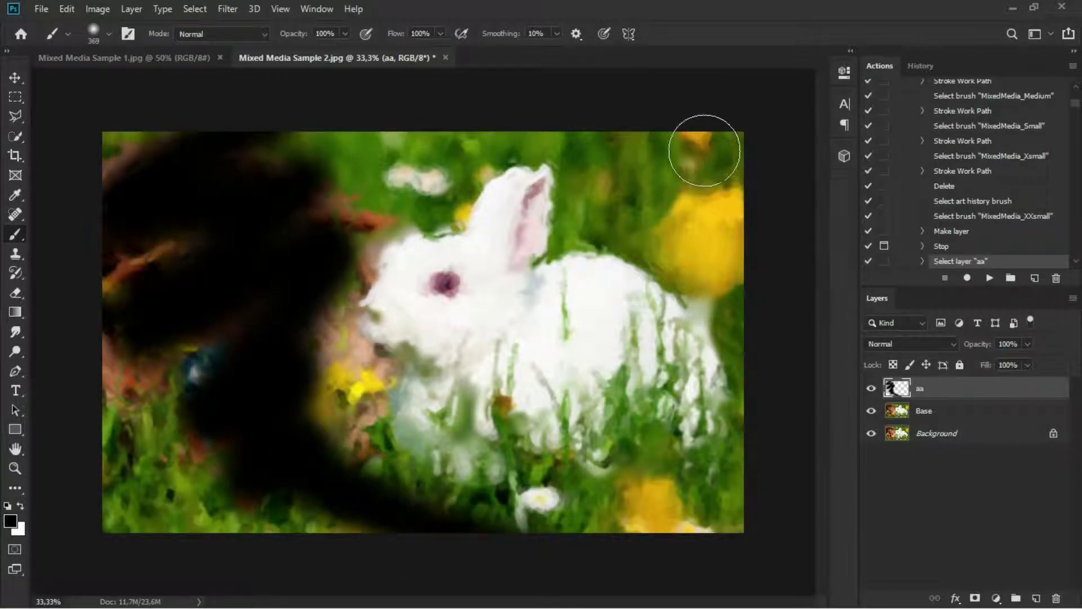
- Resume the Mixed Media action from the Select layer "aa" command and dismiss its "Step 2: Watercolor Reveal" message
scroll(990, 227, down, 2)
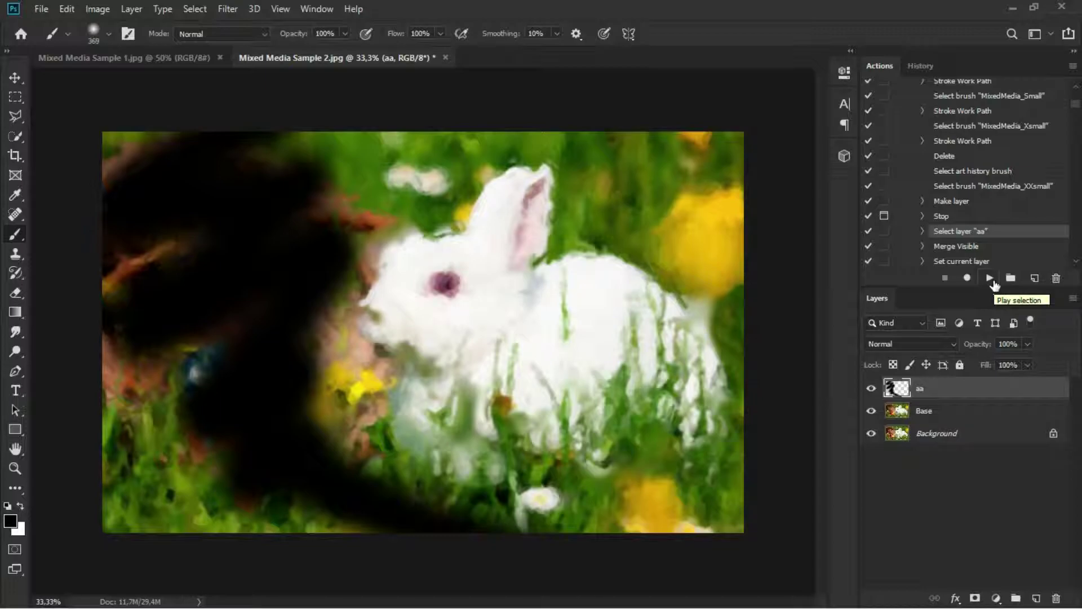
click(992, 281)
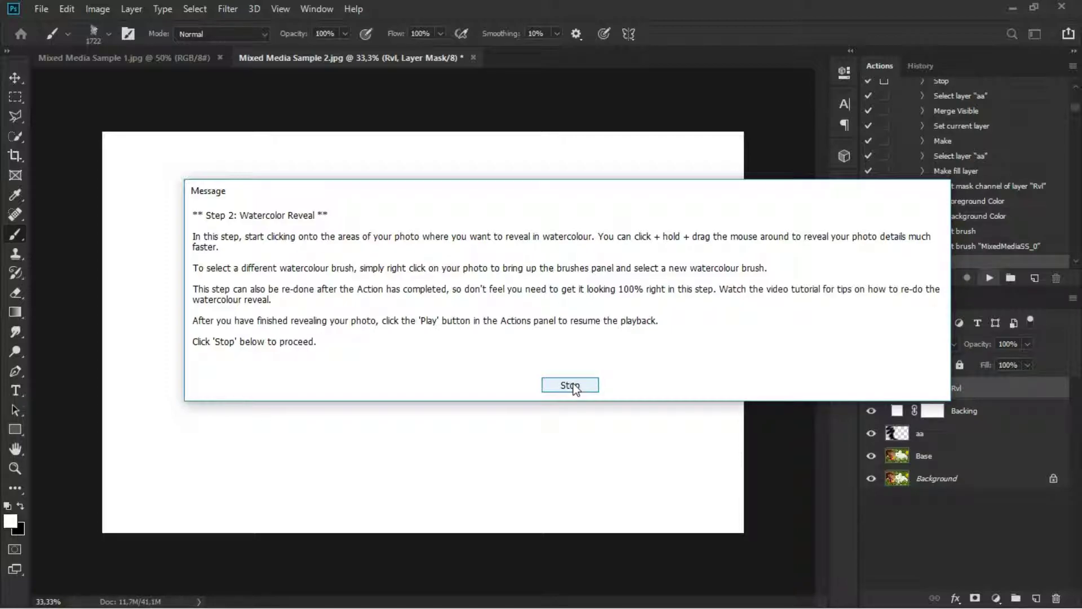
click(574, 389)
- Reveal the rabbit and its surroundings in watercolor by painting white across the Rvl layer mask with the 1722 px watercolor brush
click(569, 340)
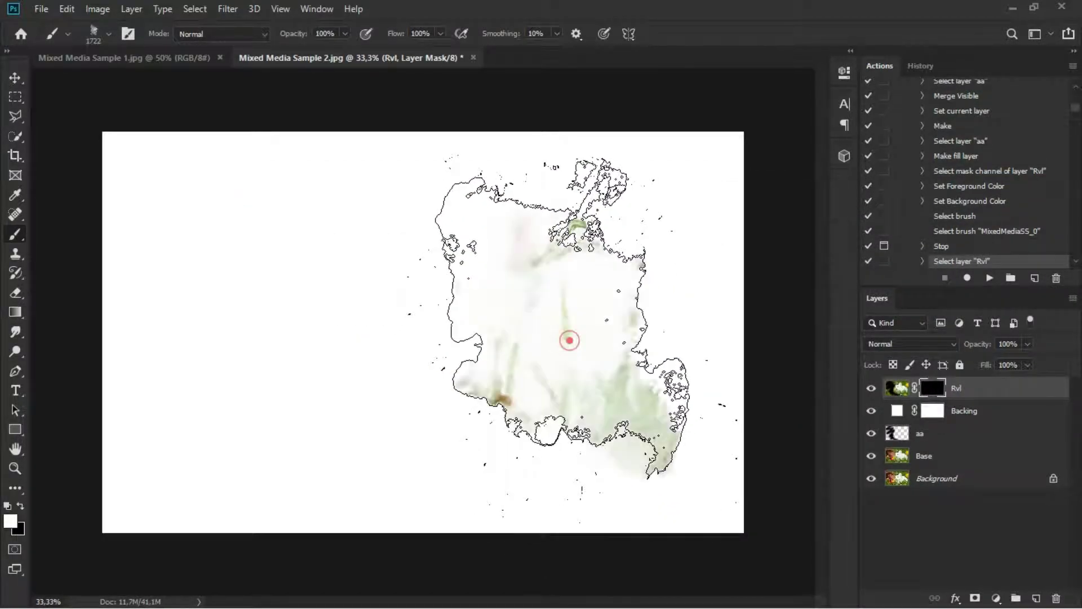
click(439, 345)
click(360, 313)
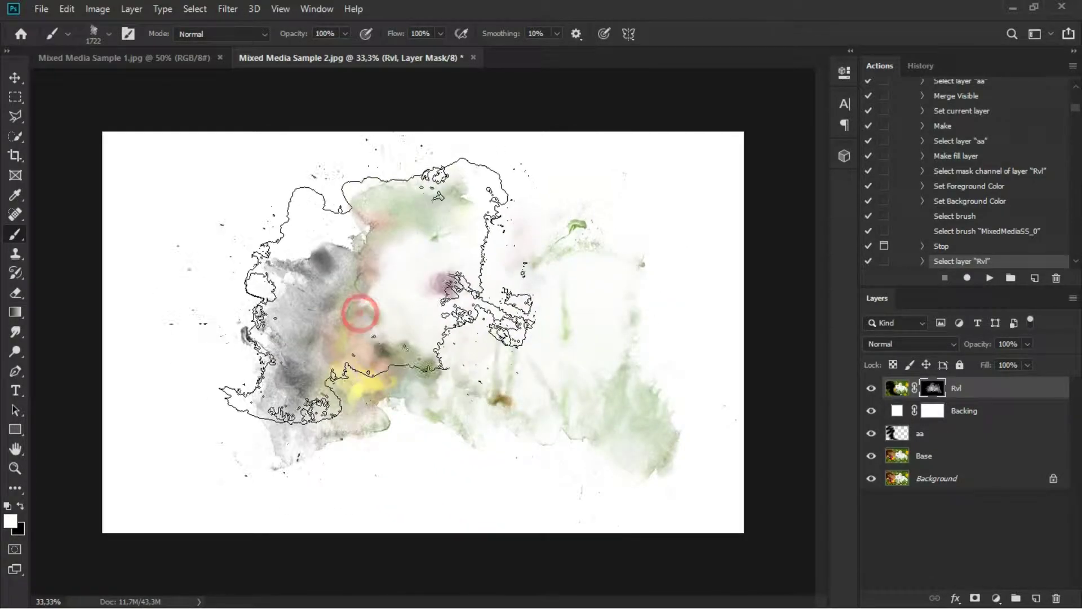
click(281, 272)
click(271, 340)
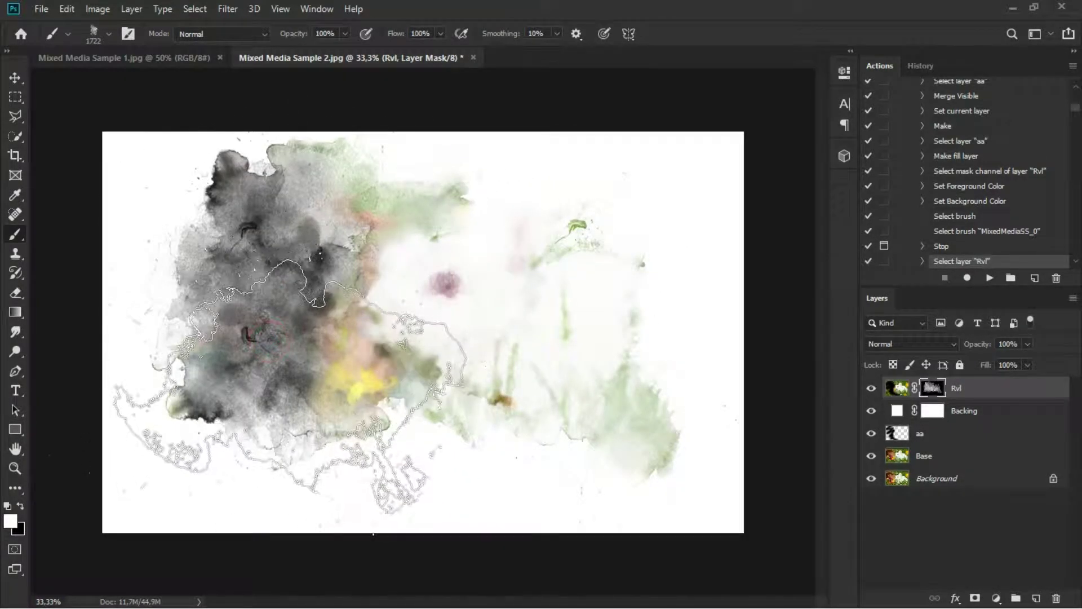
click(265, 388)
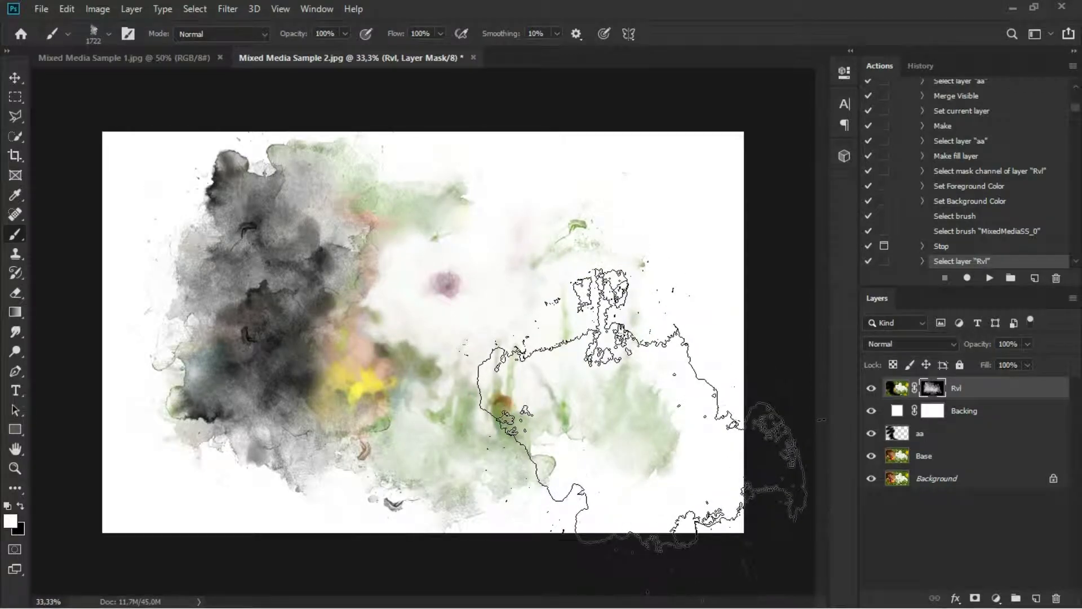
click(642, 433)
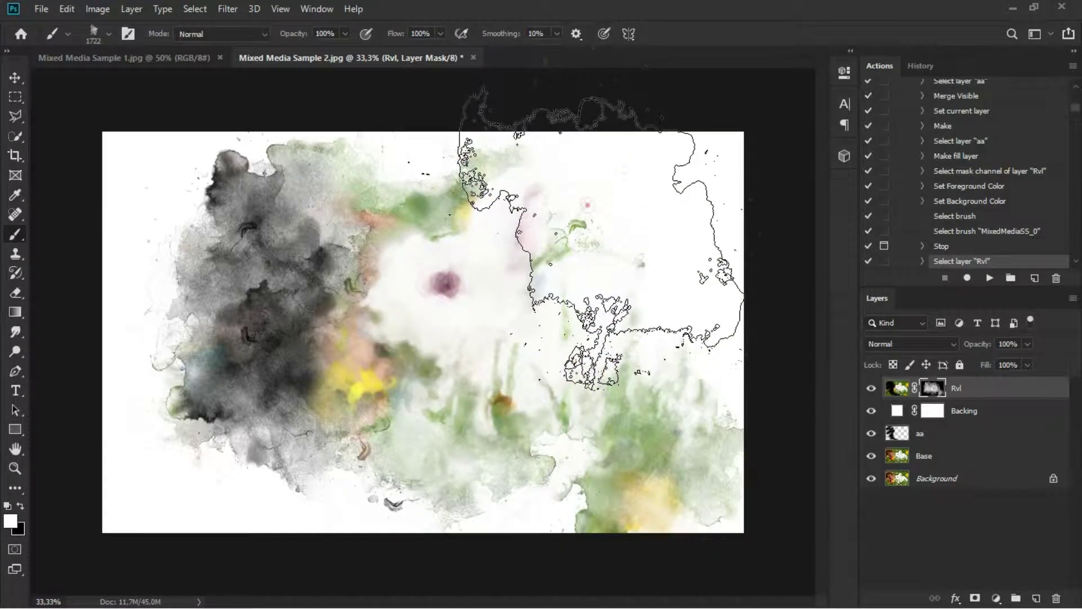
click(637, 169)
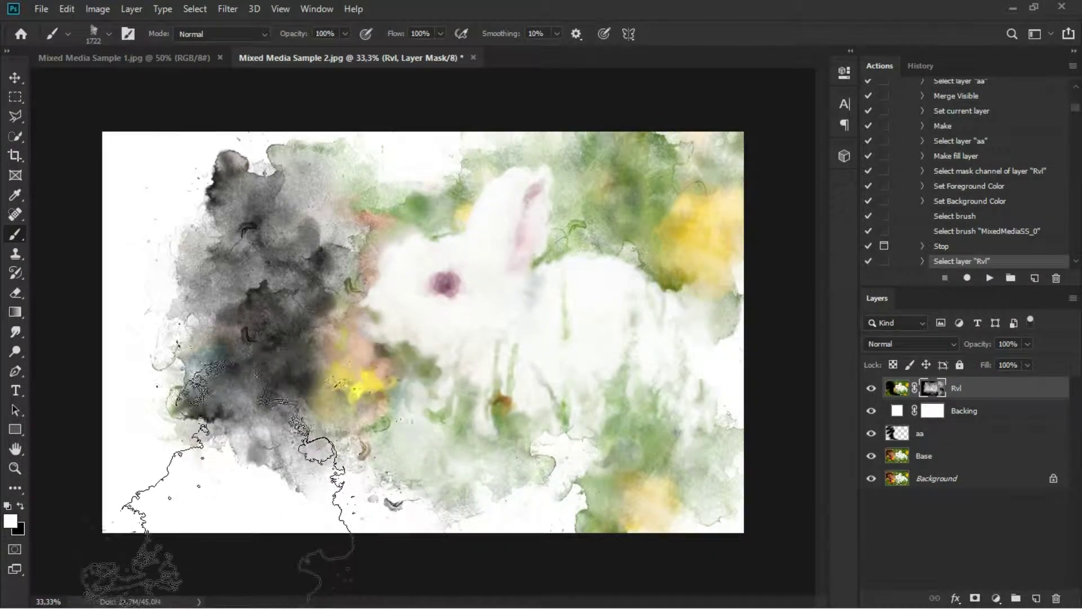
click(163, 271)
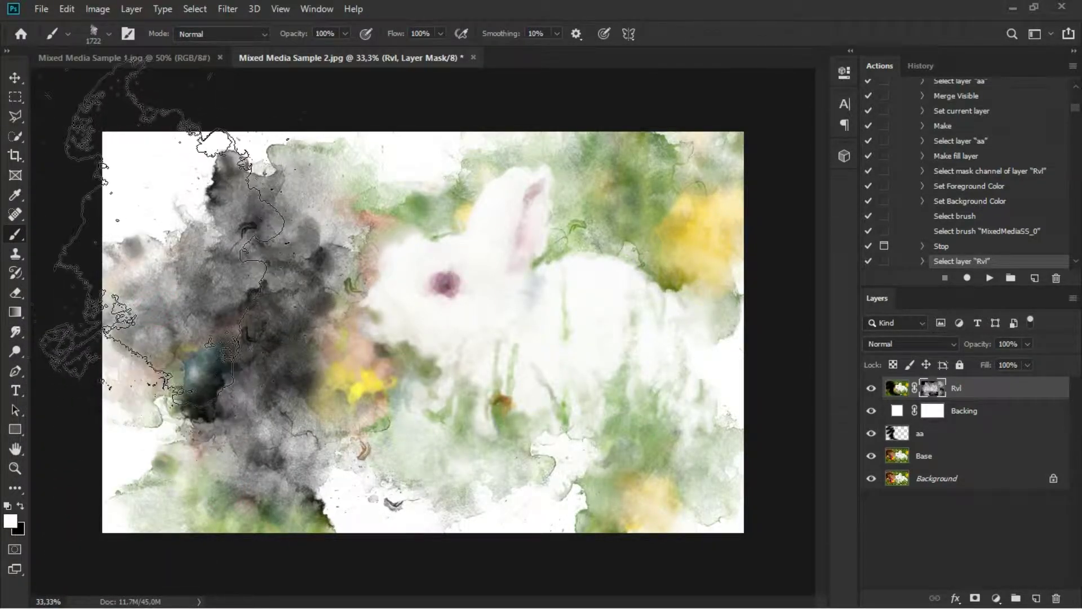
click(153, 226)
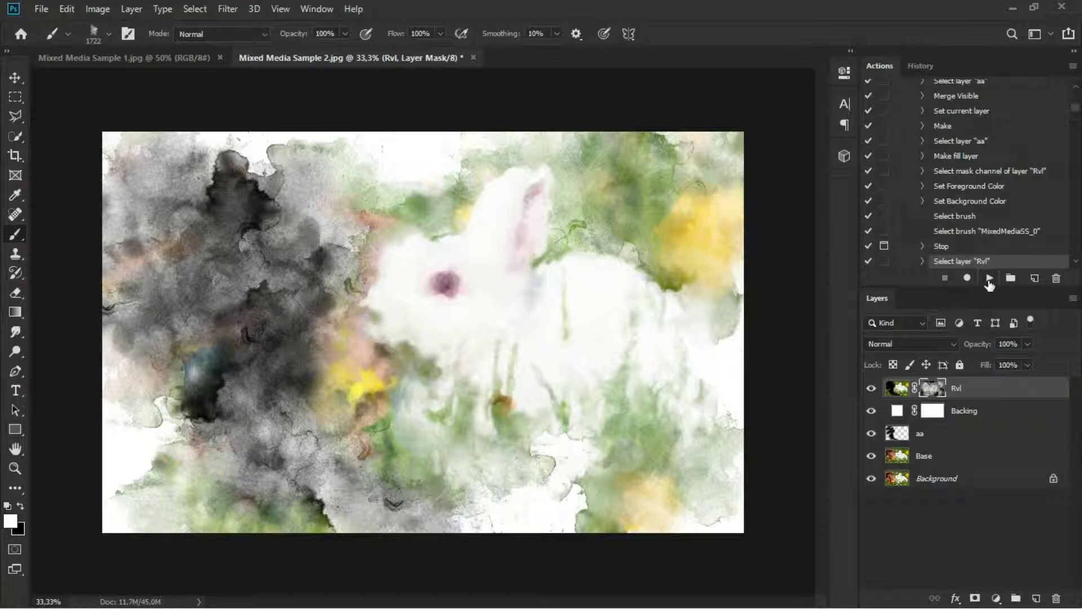
- Resume the Mixed Media action past its Step 3 message and draw edge outlines around the rabbit and watercolor background on the Outlines layer
click(989, 279)
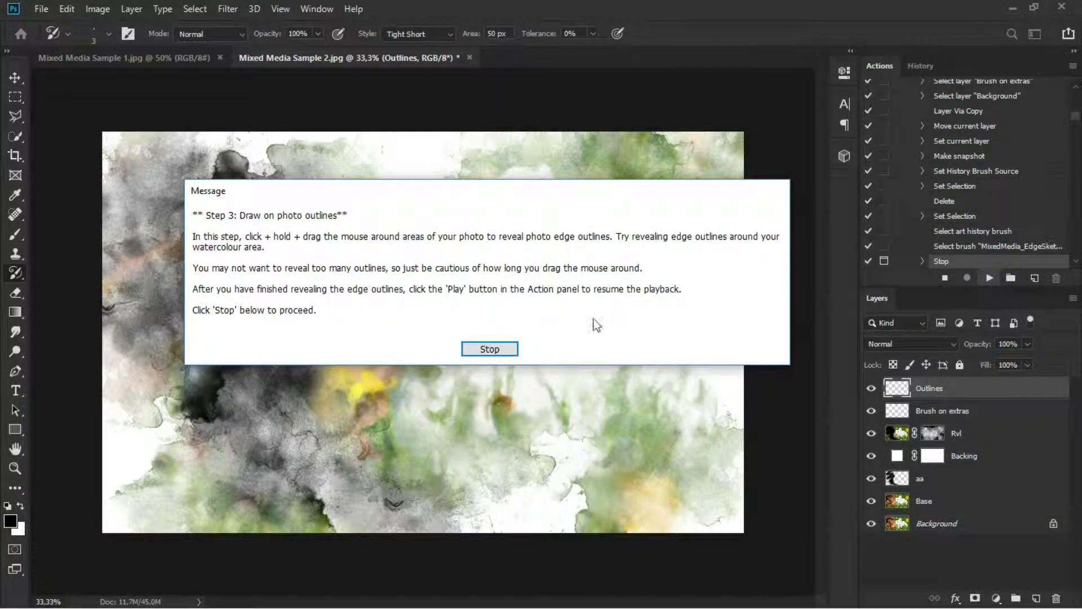
click(489, 349)
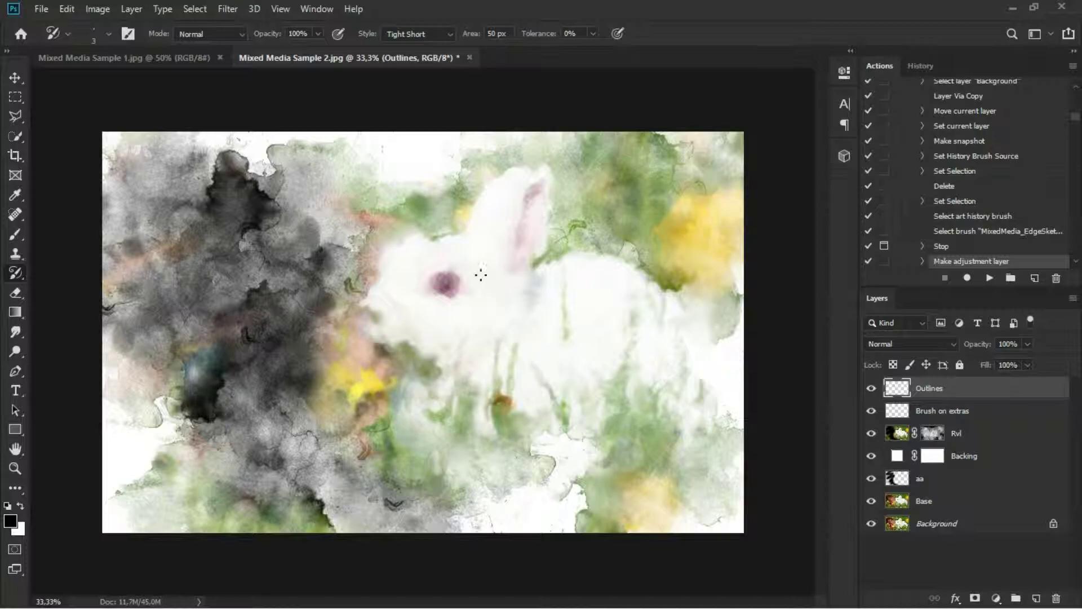
drag(479, 273, 470, 306)
drag(408, 242, 454, 227)
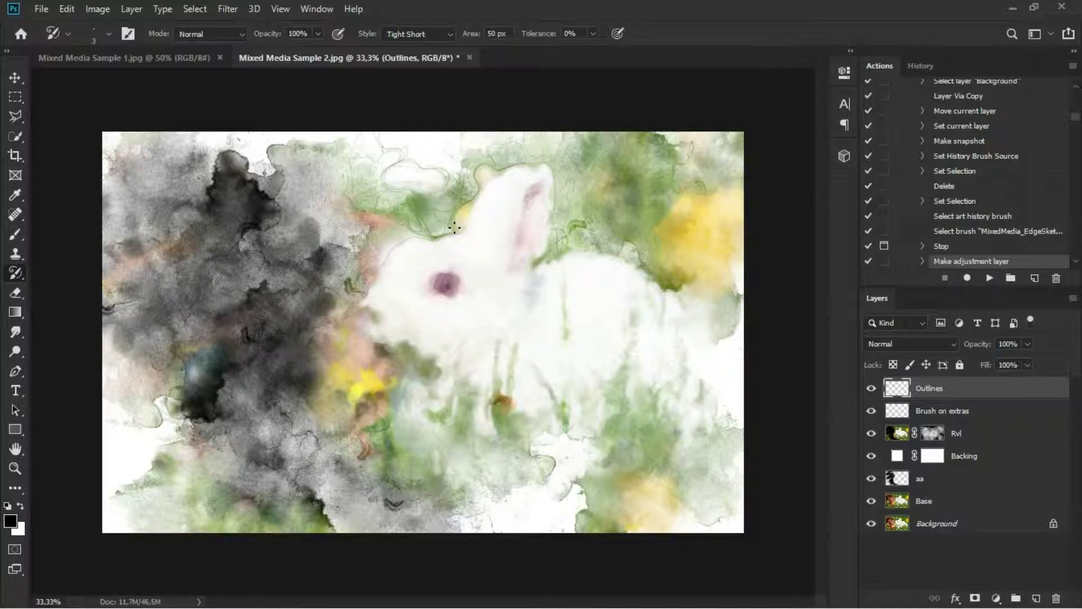
mouse_move(457, 176)
mouse_down()
mouse_move(466, 155)
mouse_move(493, 146)
mouse_move(588, 153)
mouse_move(637, 187)
mouse_move(614, 195)
mouse_move(728, 222)
mouse_up()
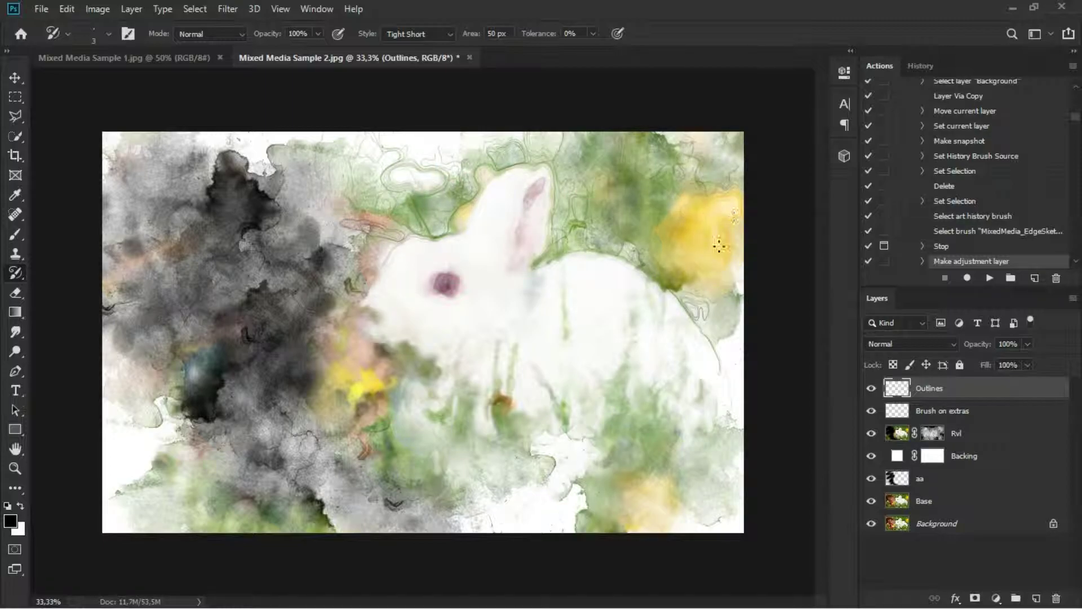
mouse_move(732, 481)
mouse_down()
mouse_move(694, 512)
mouse_move(640, 507)
mouse_up()
mouse_move(564, 511)
mouse_down()
mouse_move(505, 498)
mouse_move(245, 495)
mouse_up()
mouse_move(187, 473)
mouse_down()
mouse_move(123, 396)
mouse_move(116, 319)
mouse_up()
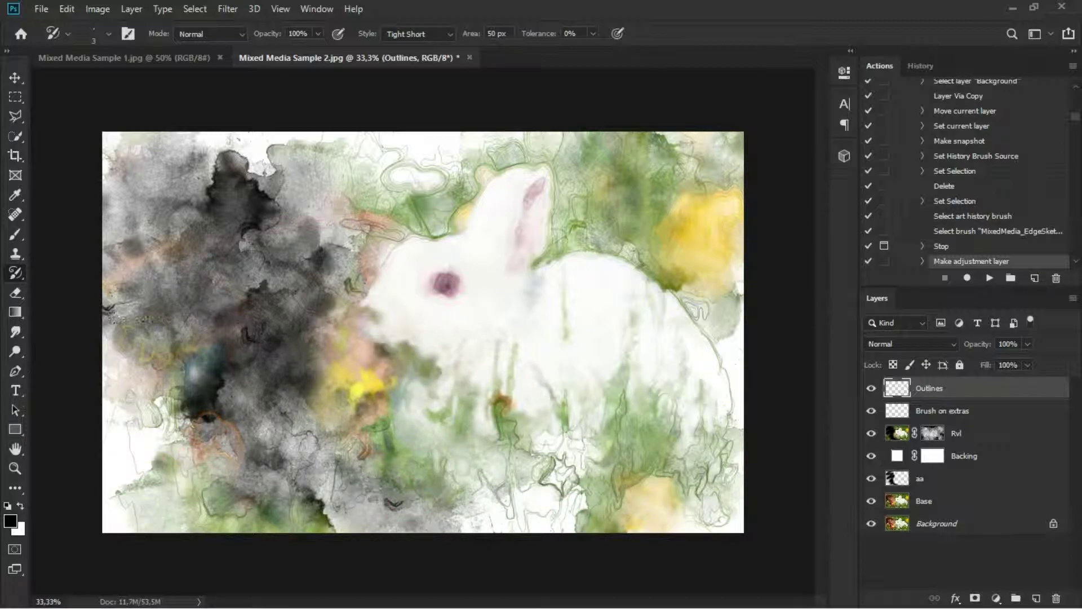
mouse_move(167, 229)
mouse_down()
mouse_move(231, 191)
mouse_move(363, 179)
mouse_up()
drag(482, 142, 516, 139)
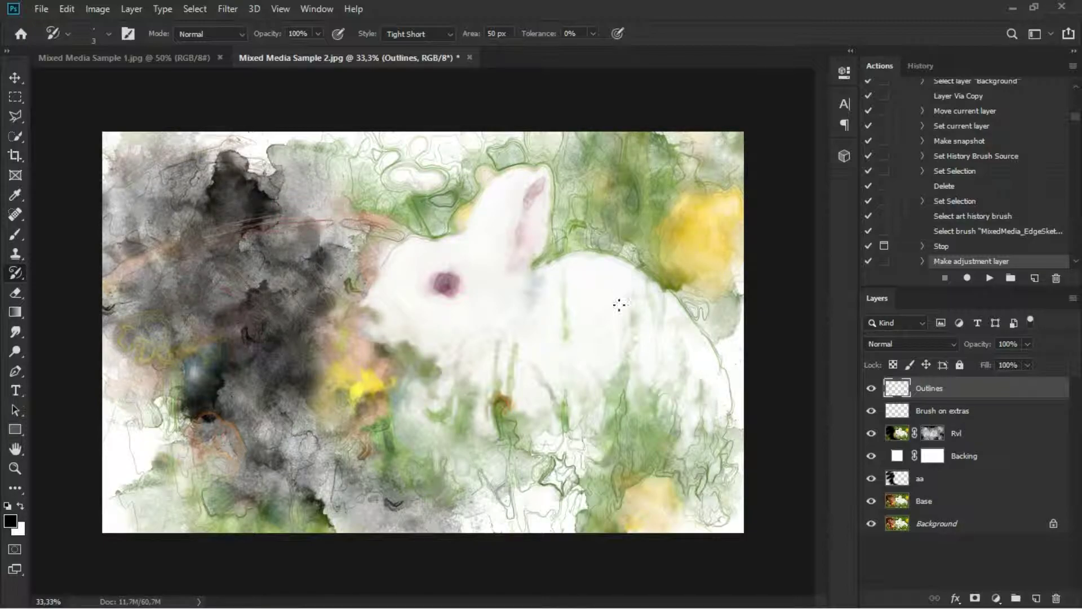
drag(567, 305, 527, 312)
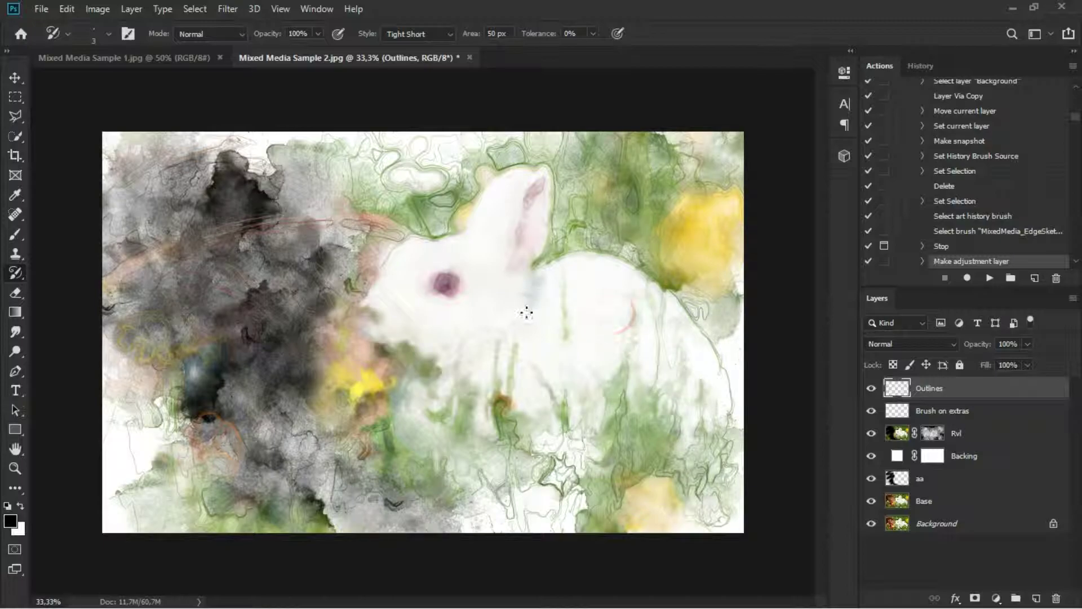
click(448, 305)
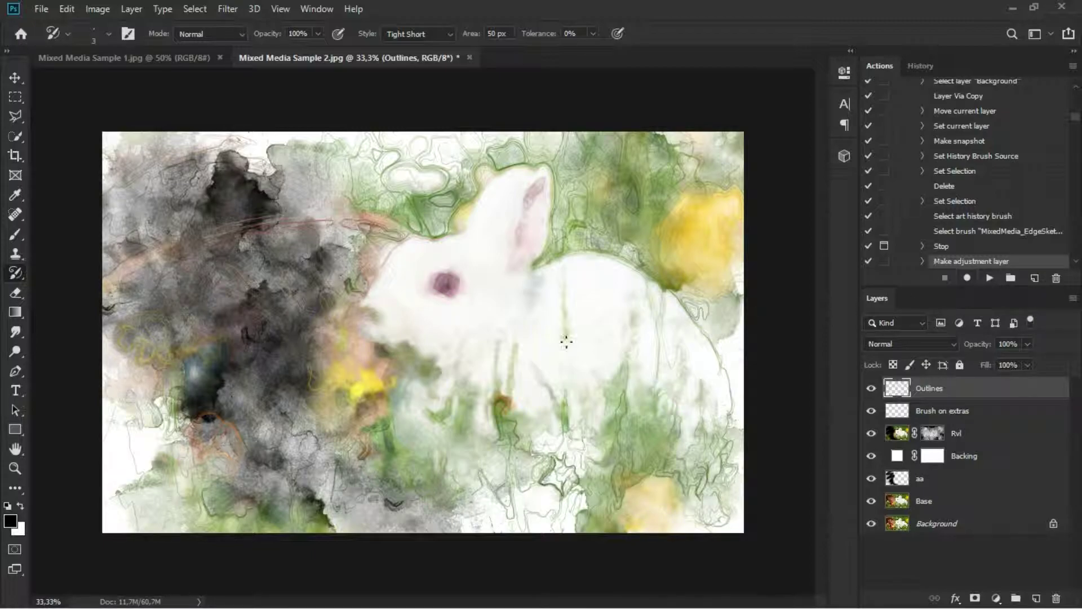
- Resume the action and accept Pattern Overlay scales of 11% for the white angular lines and 31% for the black angular lines
key(ctrl+plus)
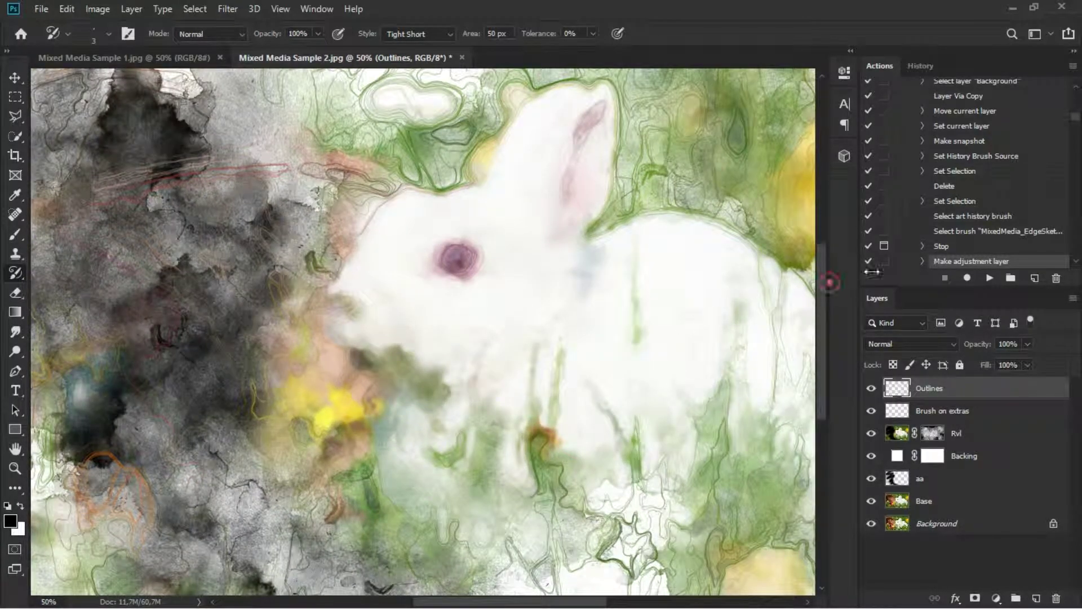
drag(859, 275, 905, 272)
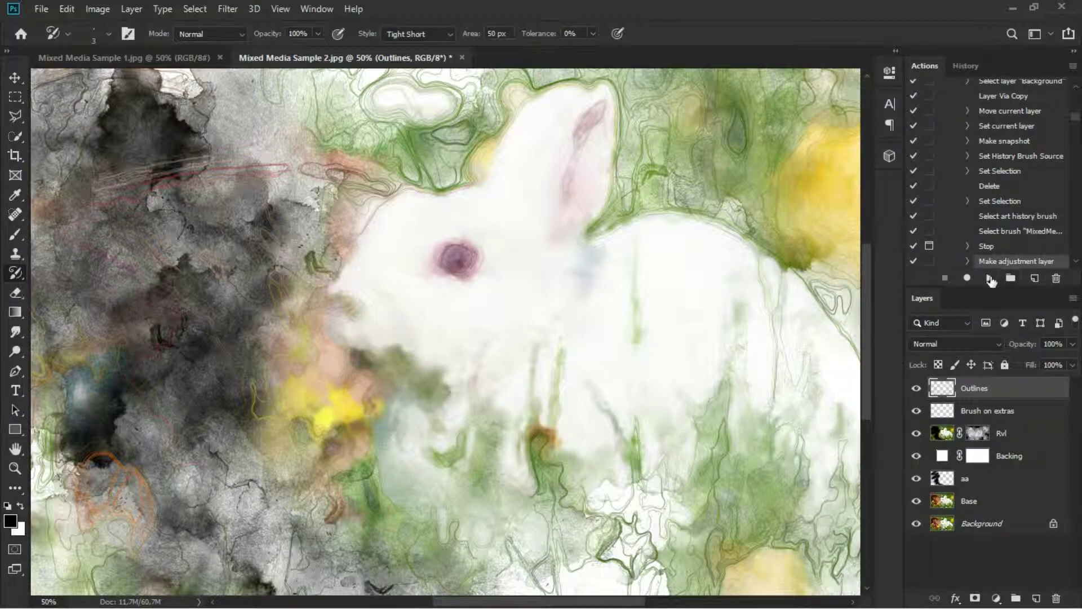
click(990, 279)
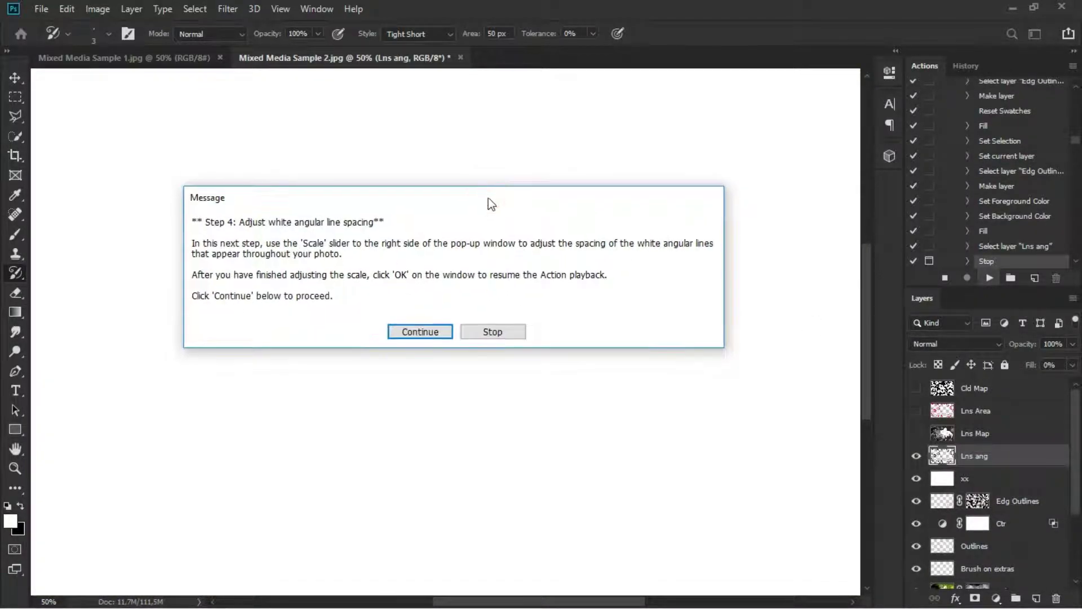
click(433, 330)
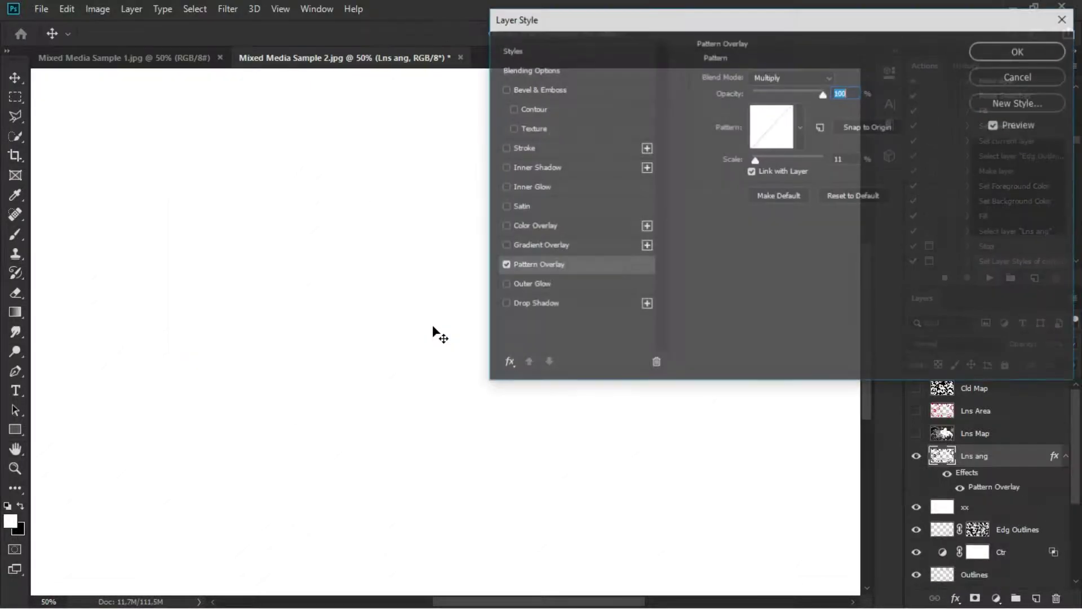
click(1050, 54)
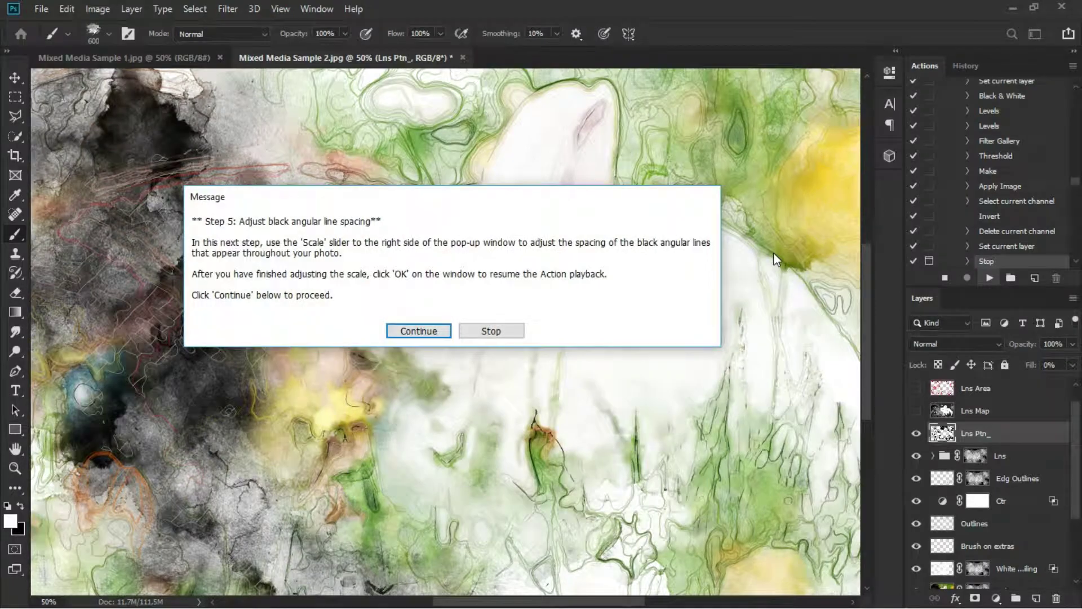
click(412, 331)
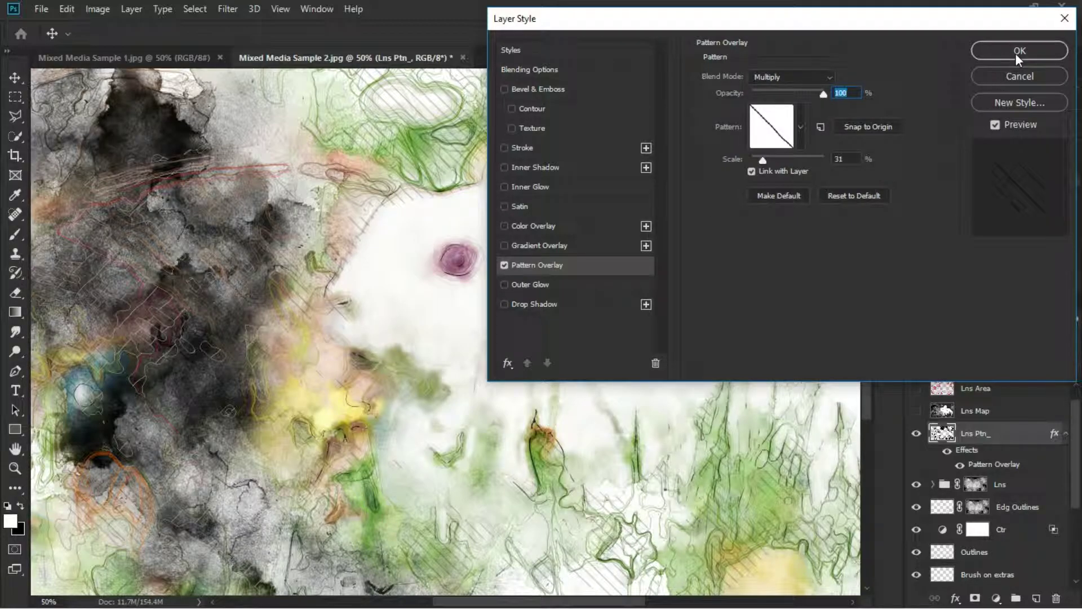
click(1015, 52)
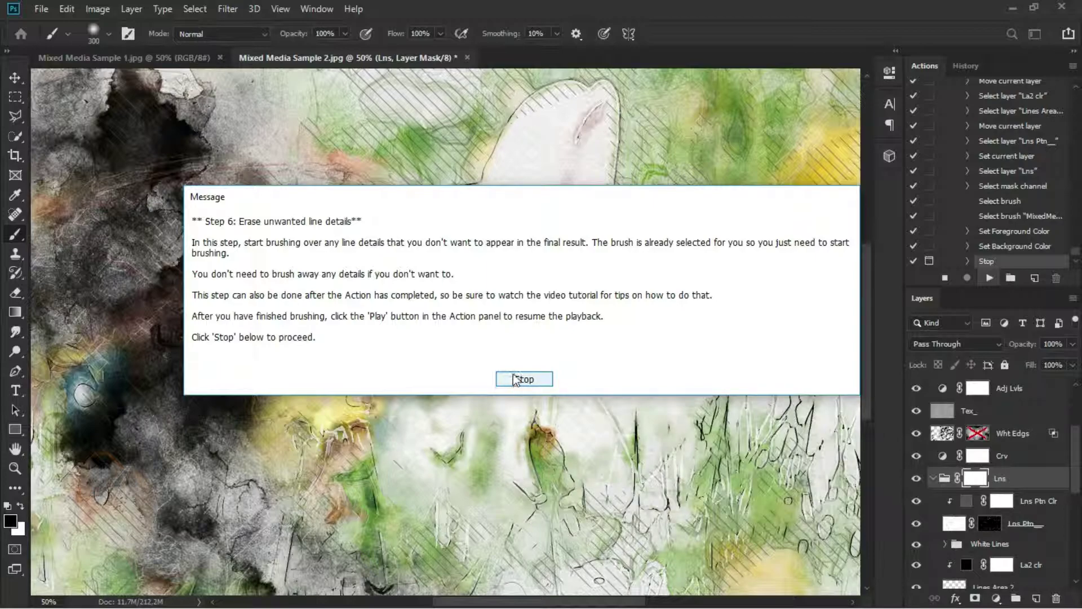
- Brush unwanted line details off the rabbit and background on the Lns group mask with the 300 px brush, and run the action to completion
click(515, 379)
mouse_move(387, 144)
mouse_down()
mouse_move(422, 116)
mouse_move(367, 120)
mouse_move(342, 167)
mouse_up()
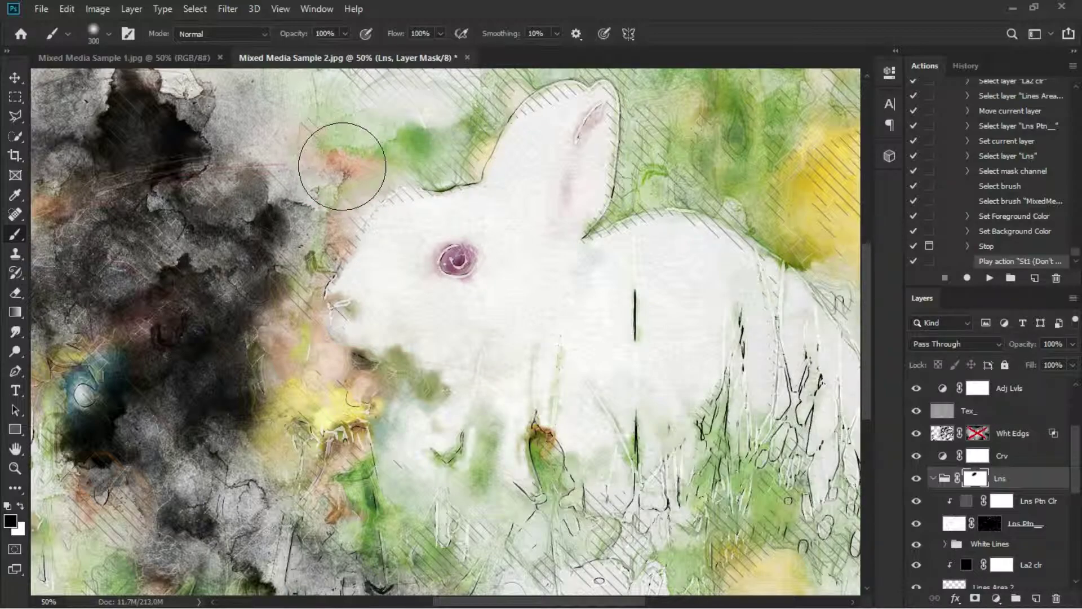
key(ctrl+minus)
mouse_move(669, 446)
mouse_down()
mouse_move(614, 448)
mouse_move(554, 482)
mouse_up()
mouse_move(593, 459)
mouse_down()
mouse_move(534, 473)
mouse_move(538, 482)
mouse_move(529, 428)
mouse_move(555, 415)
mouse_move(542, 454)
mouse_move(418, 453)
mouse_move(428, 454)
mouse_up()
mouse_move(470, 463)
mouse_down()
mouse_move(433, 466)
mouse_move(446, 469)
mouse_move(402, 401)
mouse_move(420, 411)
mouse_move(358, 372)
mouse_move(365, 293)
mouse_move(426, 221)
mouse_up()
mouse_move(358, 295)
mouse_down()
mouse_move(426, 221)
mouse_move(394, 252)
mouse_up()
mouse_move(383, 265)
mouse_down()
mouse_move(450, 218)
mouse_move(481, 220)
mouse_move(495, 181)
mouse_move(583, 126)
mouse_move(578, 222)
mouse_move(558, 275)
mouse_move(688, 264)
mouse_move(650, 270)
mouse_move(704, 325)
mouse_move(698, 346)
mouse_move(665, 358)
mouse_move(716, 391)
mouse_move(624, 398)
mouse_move(526, 435)
mouse_up()
mouse_move(261, 449)
mouse_down()
mouse_move(311, 386)
mouse_move(234, 380)
mouse_move(285, 342)
mouse_move(178, 390)
mouse_move(203, 307)
mouse_move(149, 461)
mouse_move(157, 399)
mouse_move(145, 494)
mouse_move(174, 440)
mouse_move(202, 536)
mouse_move(163, 507)
mouse_move(134, 508)
mouse_move(362, 536)
mouse_move(145, 345)
mouse_move(243, 347)
mouse_move(234, 273)
mouse_move(281, 192)
mouse_move(284, 203)
mouse_move(342, 116)
mouse_move(403, 145)
mouse_move(292, 148)
mouse_move(527, 141)
mouse_up()
mouse_move(514, 134)
mouse_down()
mouse_move(327, 134)
mouse_move(315, 145)
mouse_move(633, 157)
mouse_move(723, 145)
mouse_move(756, 211)
mouse_move(733, 219)
mouse_move(705, 175)
mouse_up()
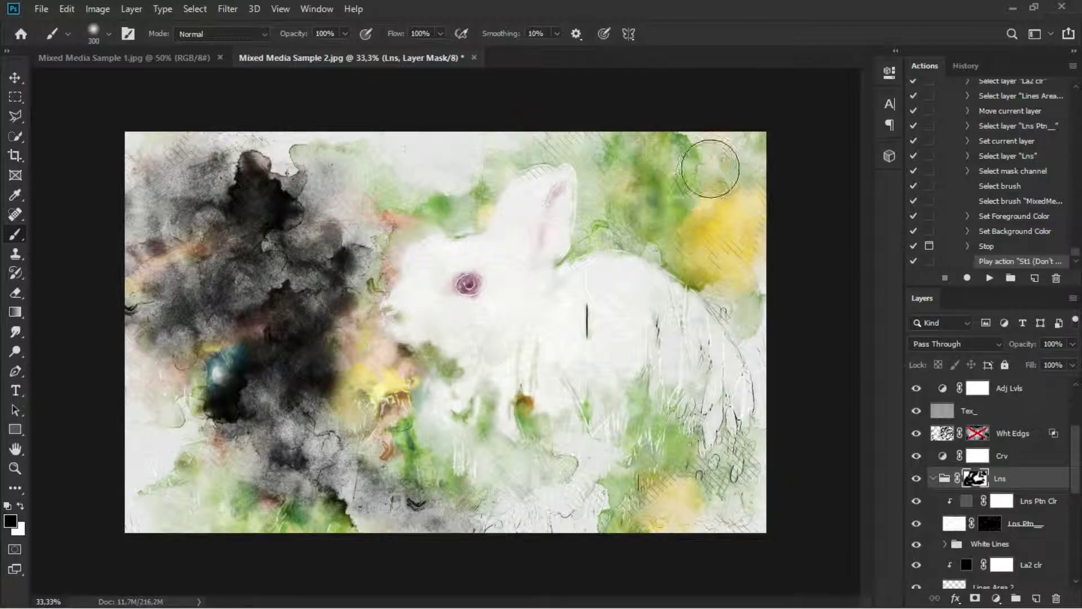
mouse_move(770, 417)
mouse_down()
mouse_move(633, 531)
mouse_move(755, 502)
mouse_up()
mouse_move(327, 434)
mouse_down()
mouse_move(241, 435)
mouse_move(290, 345)
mouse_move(242, 314)
mouse_move(199, 380)
mouse_move(177, 321)
mouse_up()
mouse_move(237, 197)
mouse_down()
mouse_move(315, 244)
mouse_move(345, 224)
mouse_move(319, 246)
mouse_up()
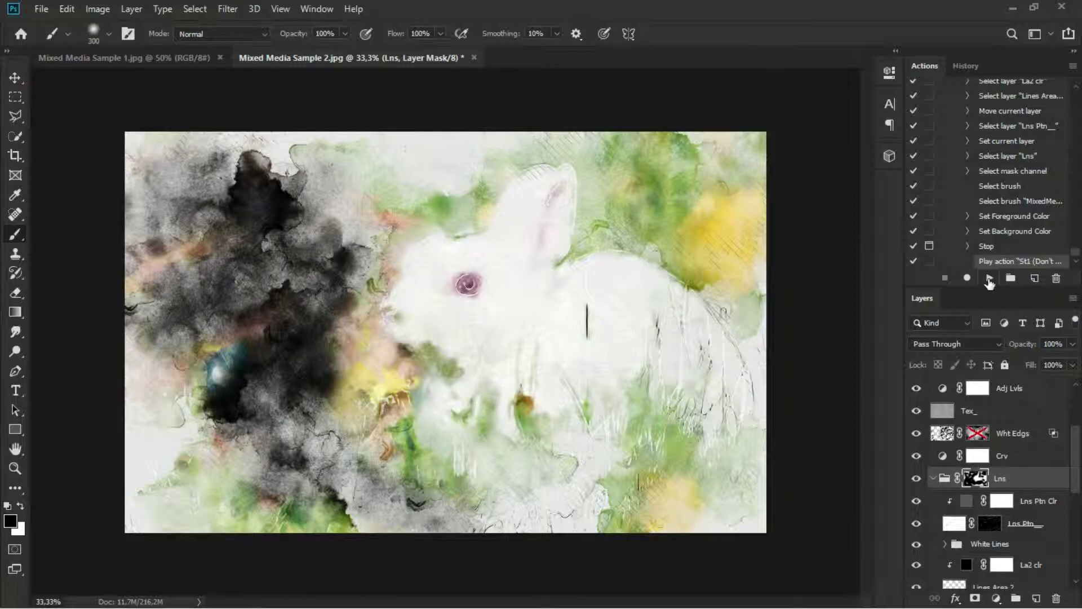
click(989, 278)
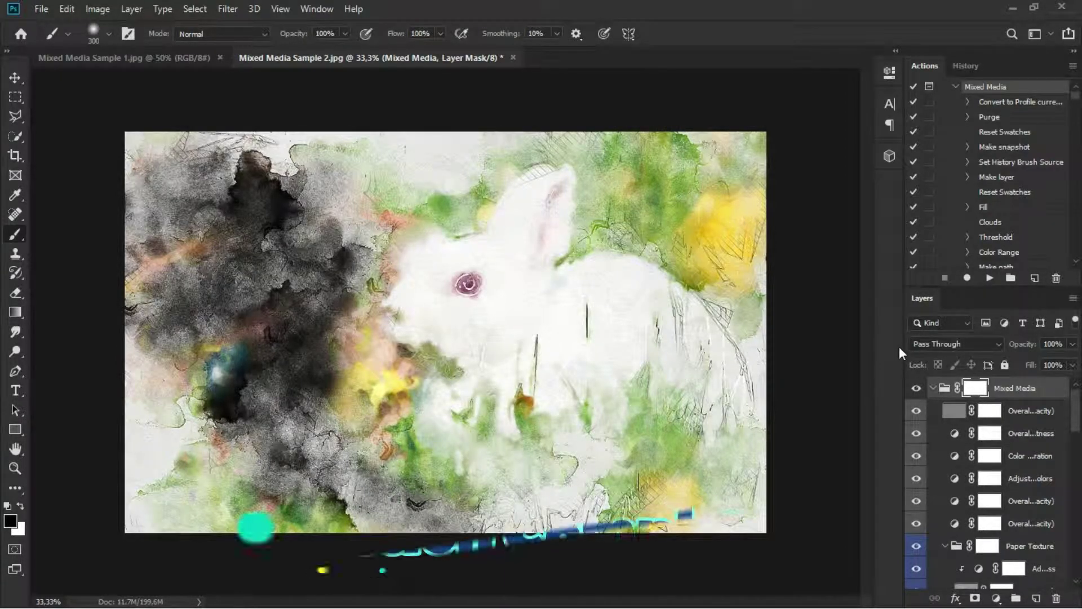
- Toggle the overall brightness, color and contrast adjustment layers of the Mixed Media group off and on to compare their effects
drag(899, 346, 817, 345)
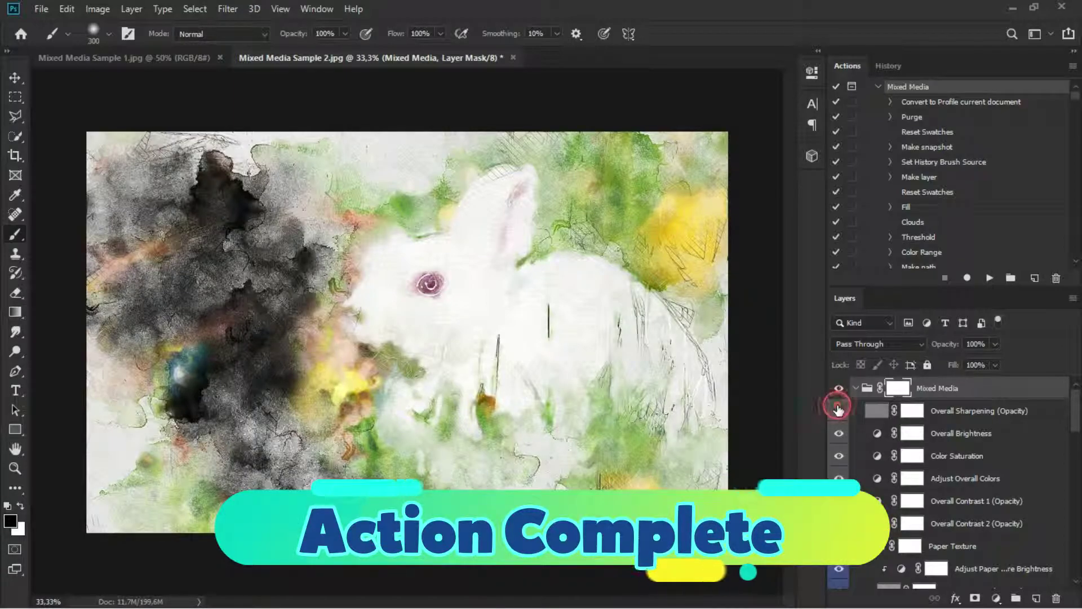
click(838, 433)
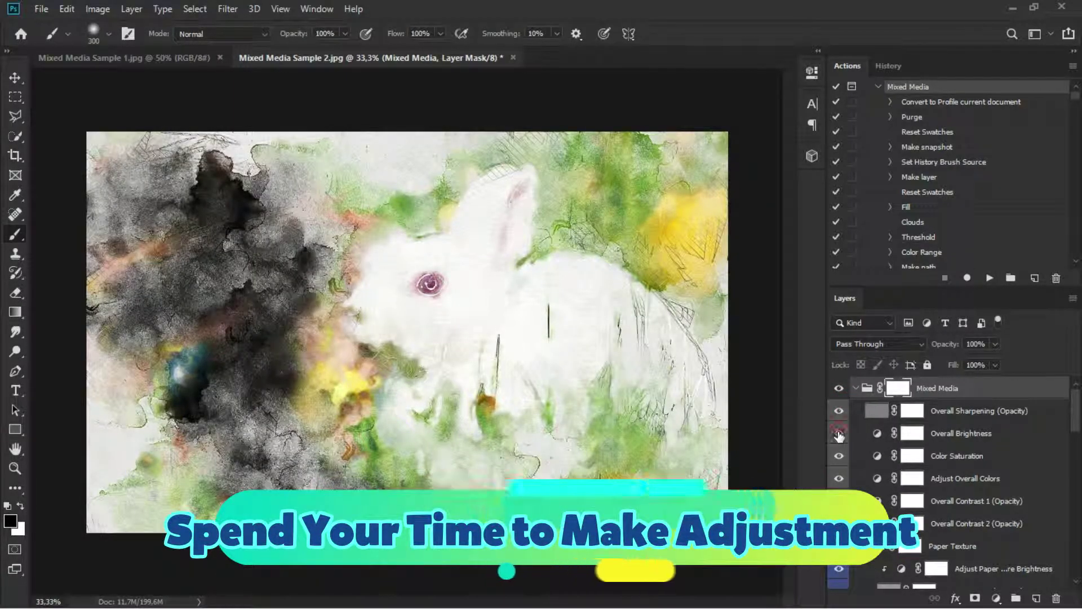
click(838, 433)
click(837, 454)
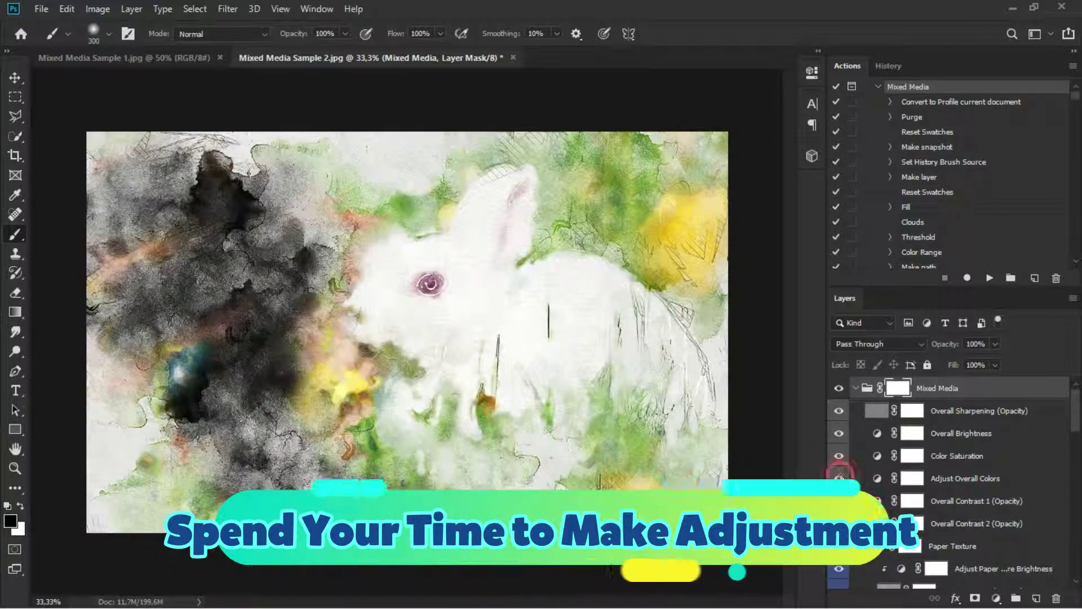
click(839, 503)
click(841, 526)
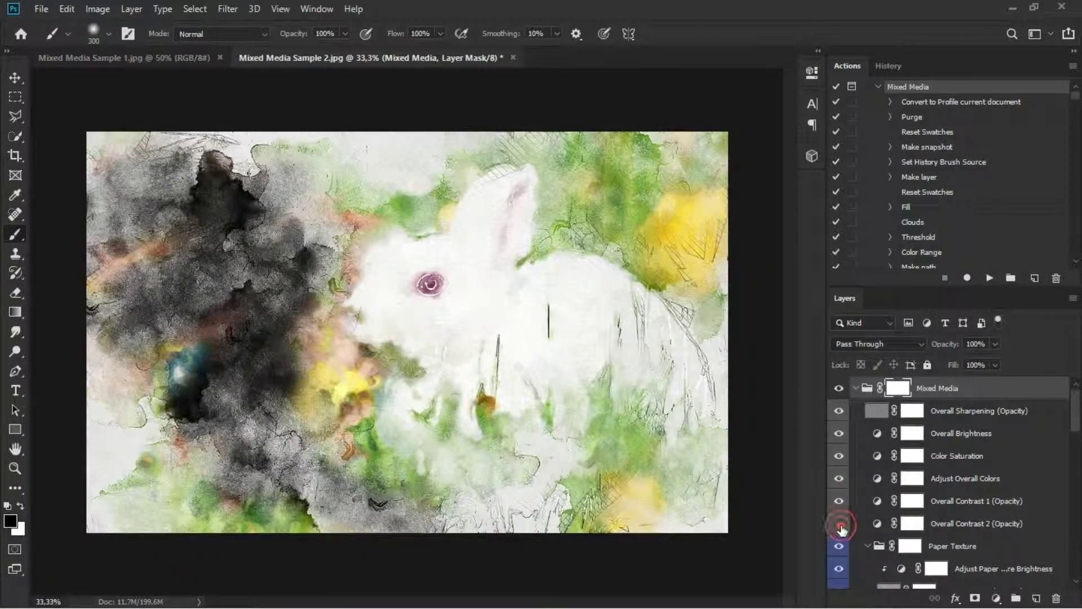
click(840, 525)
- Toggle the Paper Texture group, its brightness adjustment and the Line Art group off and on to compare their effects
click(842, 547)
click(842, 547)
click(842, 566)
scroll(873, 547, down, 4)
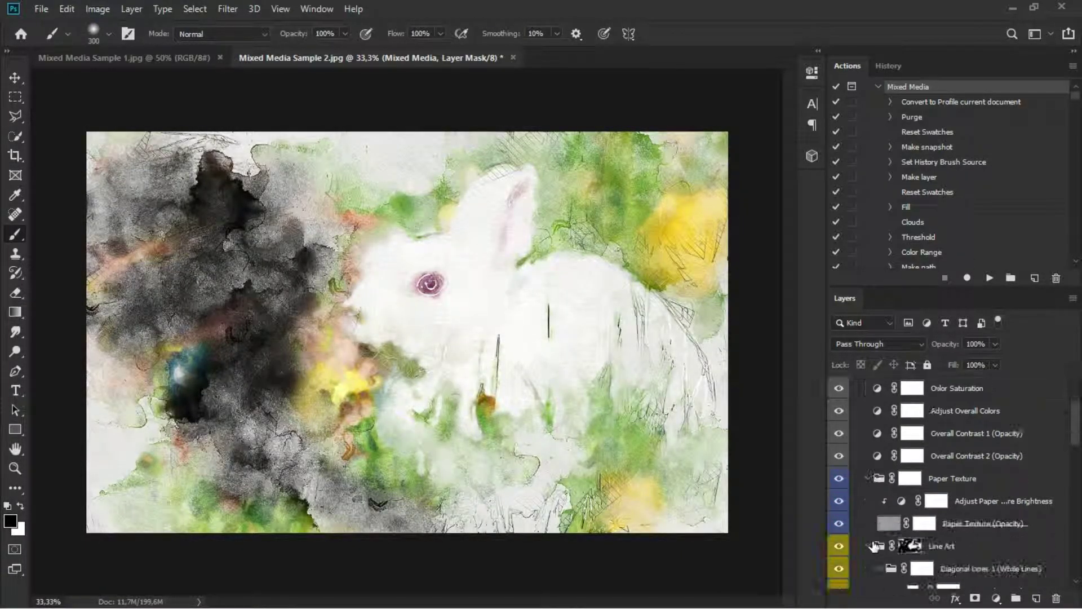
click(839, 479)
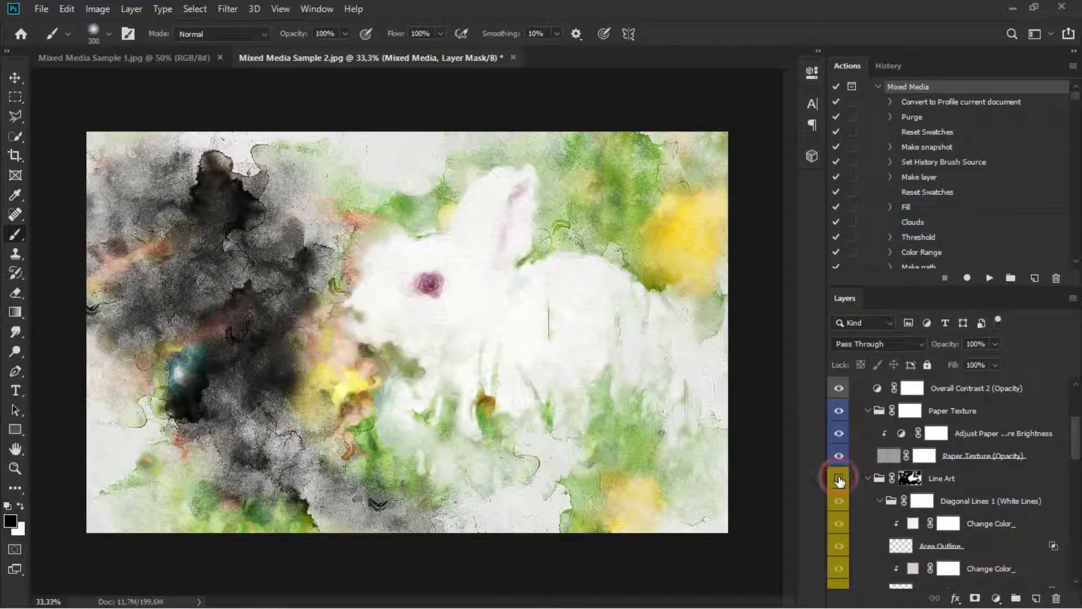
click(840, 479)
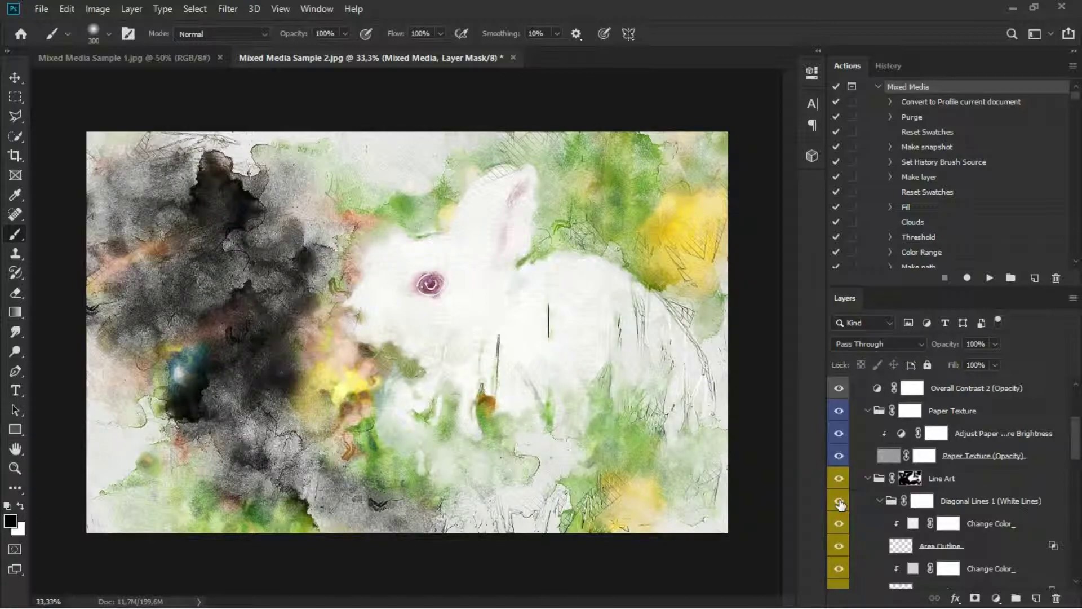
- Switch the Diagonal Lines 2 and Diagonal Lines 3 groups off and on to compare their black line work
scroll(840, 503, down, 5)
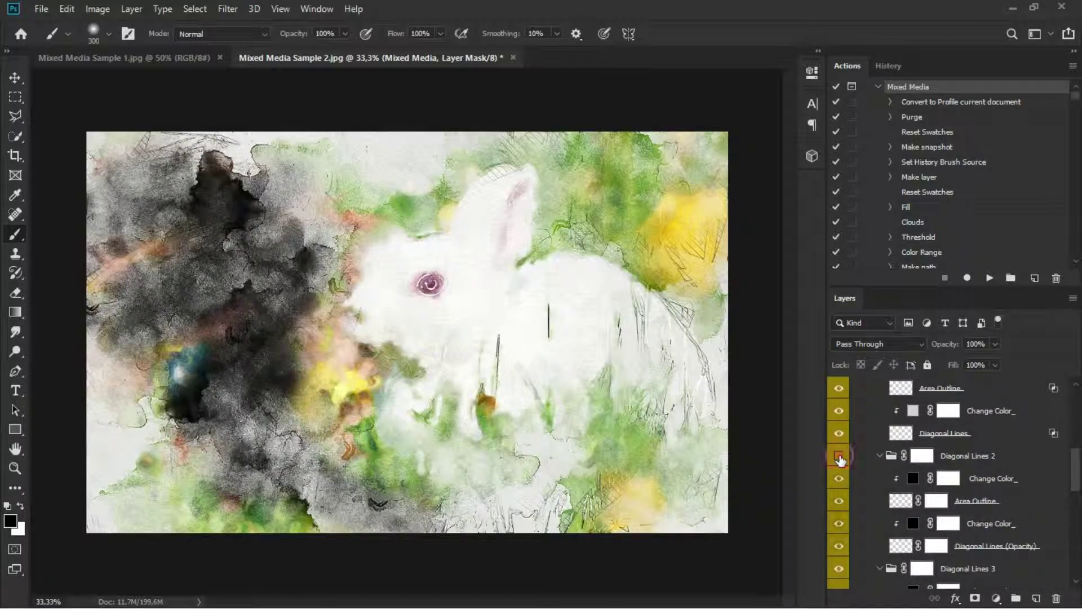
click(839, 457)
click(839, 456)
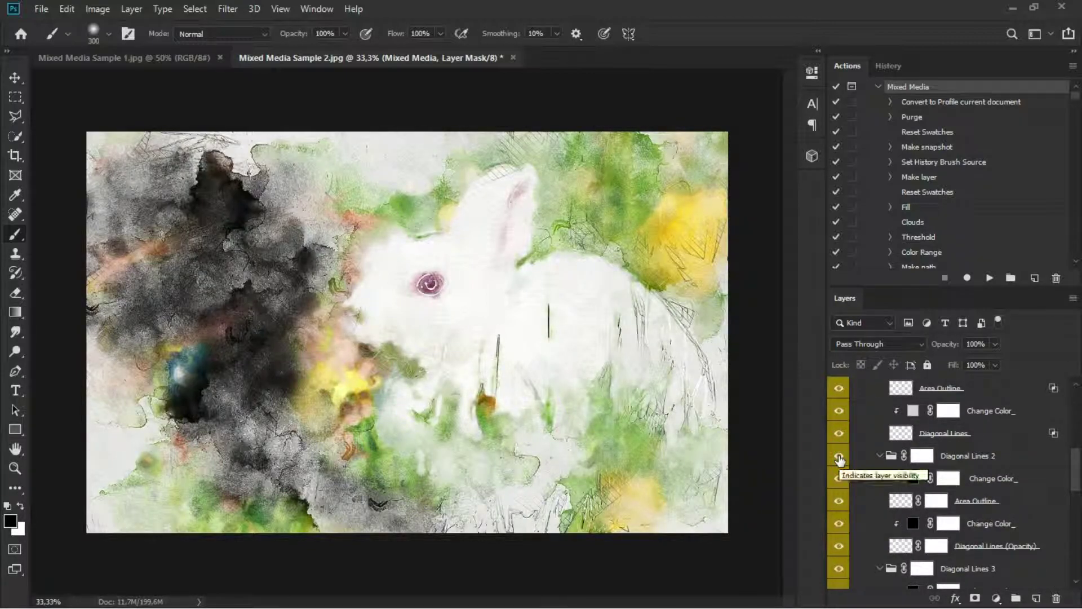
click(839, 570)
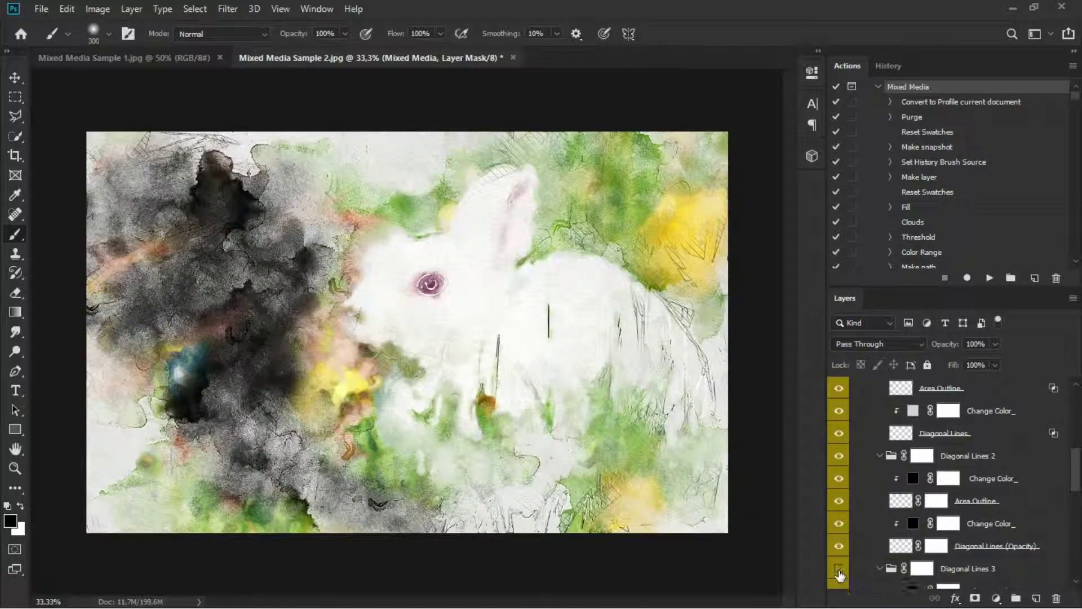
- Toggle the visibility of the Edge Outlines group and the Vignette layer to review what each contributes
scroll(839, 564, down, 5)
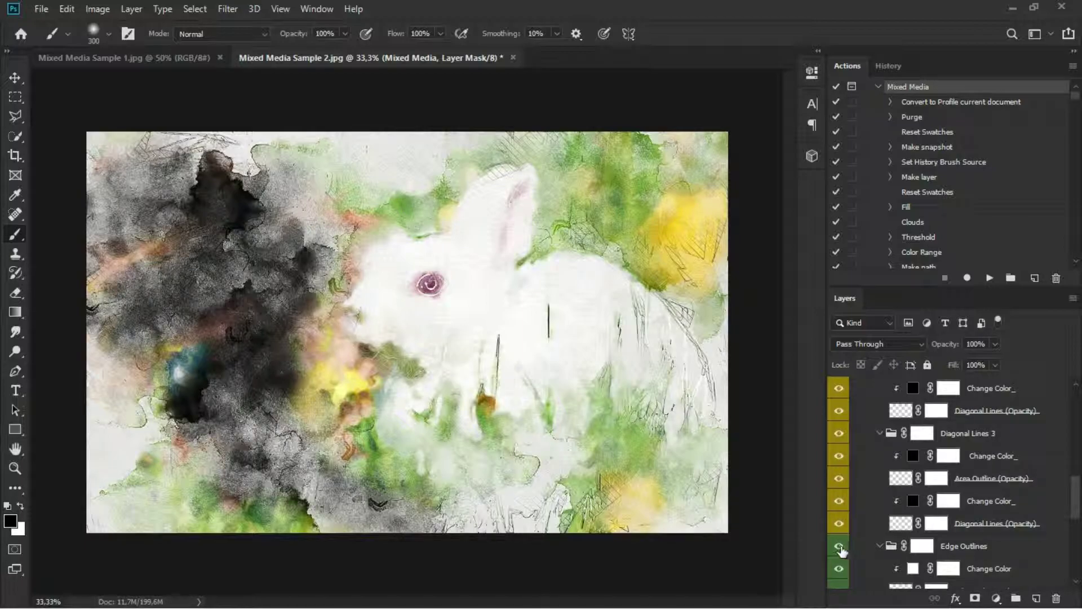
click(839, 547)
click(840, 546)
scroll(855, 540, down, 4)
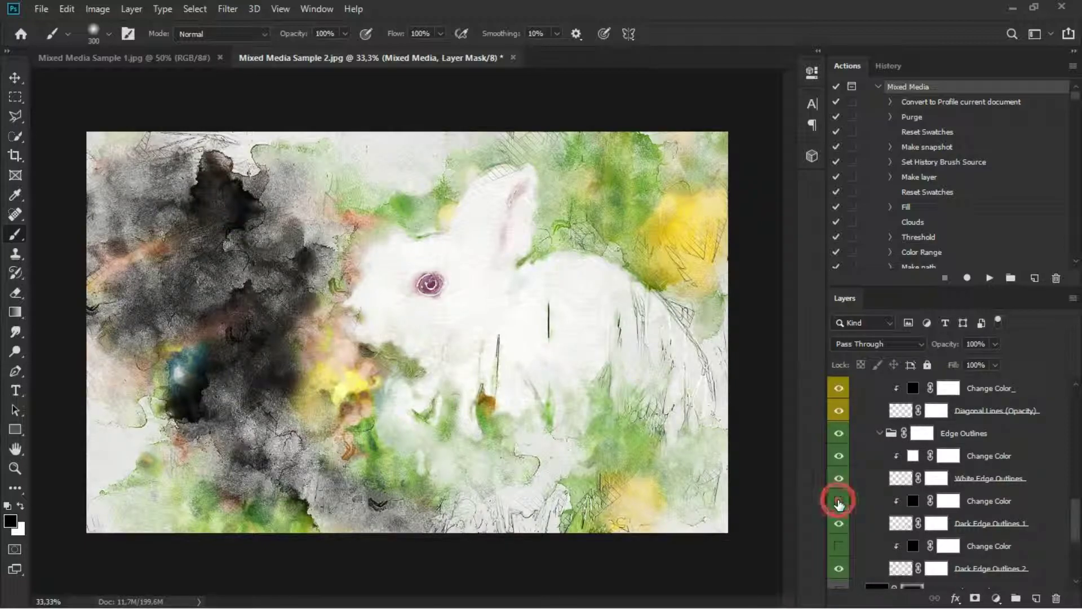
scroll(839, 504, down, 2)
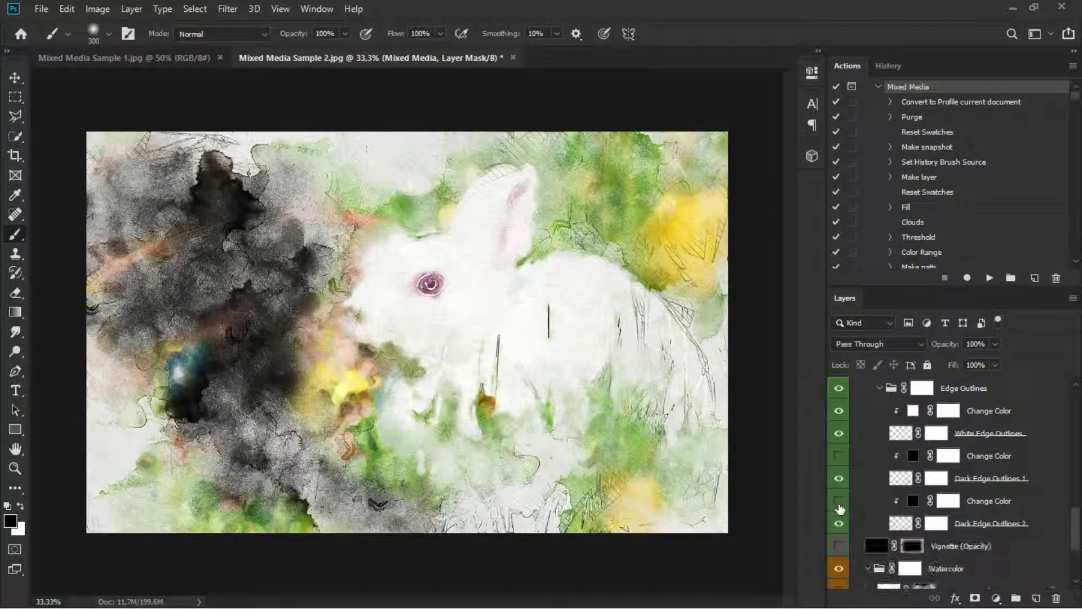
click(839, 546)
click(840, 546)
- Toggle the Watercolor group and its highlight paint texture layer off and on to examine their effect
scroll(844, 542, down, 2)
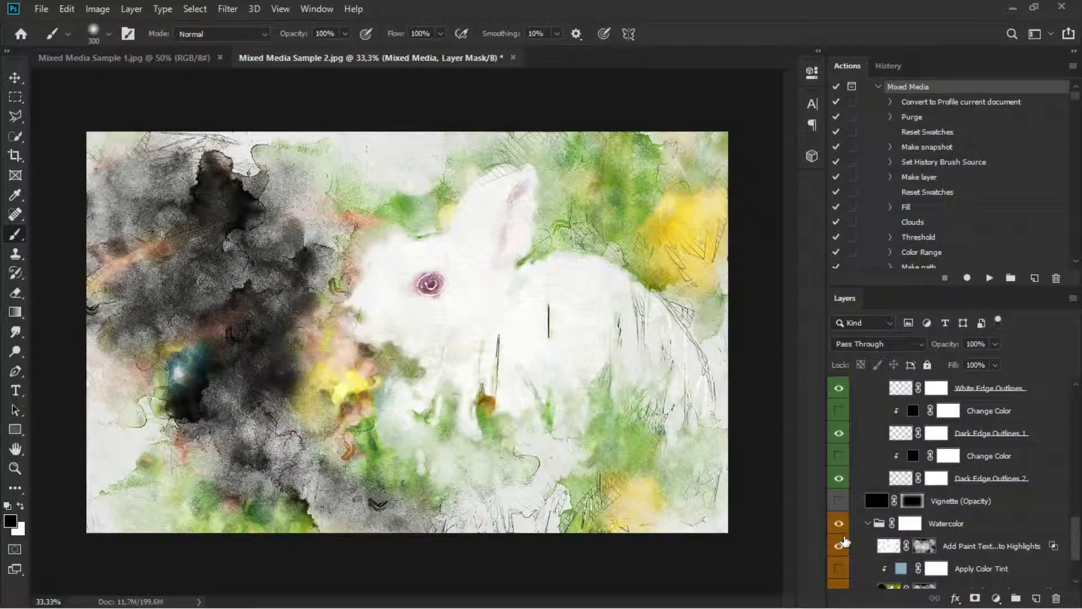
click(840, 524)
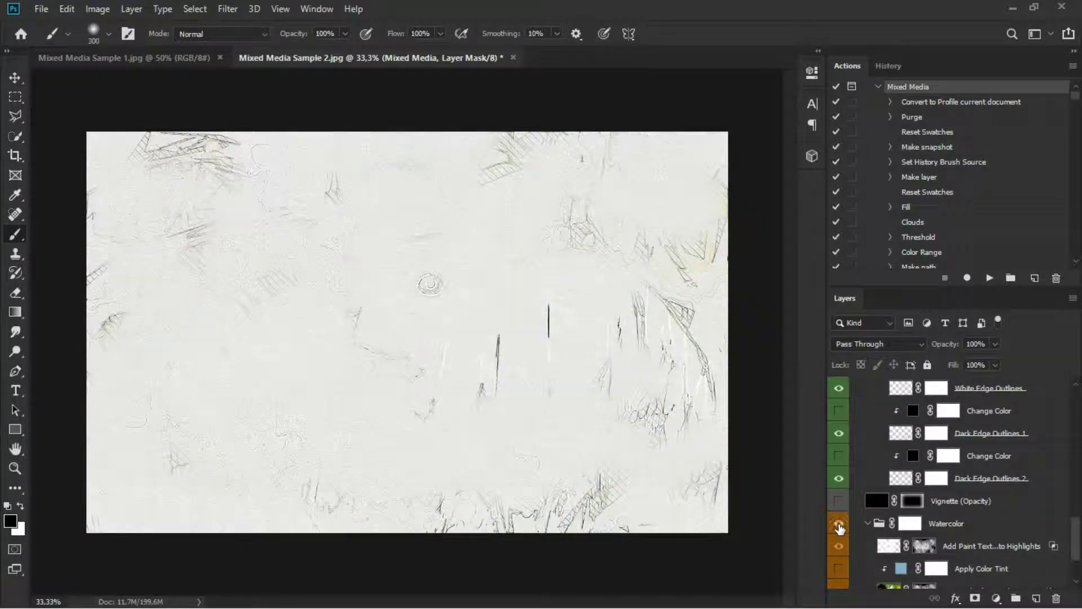
click(840, 524)
click(840, 546)
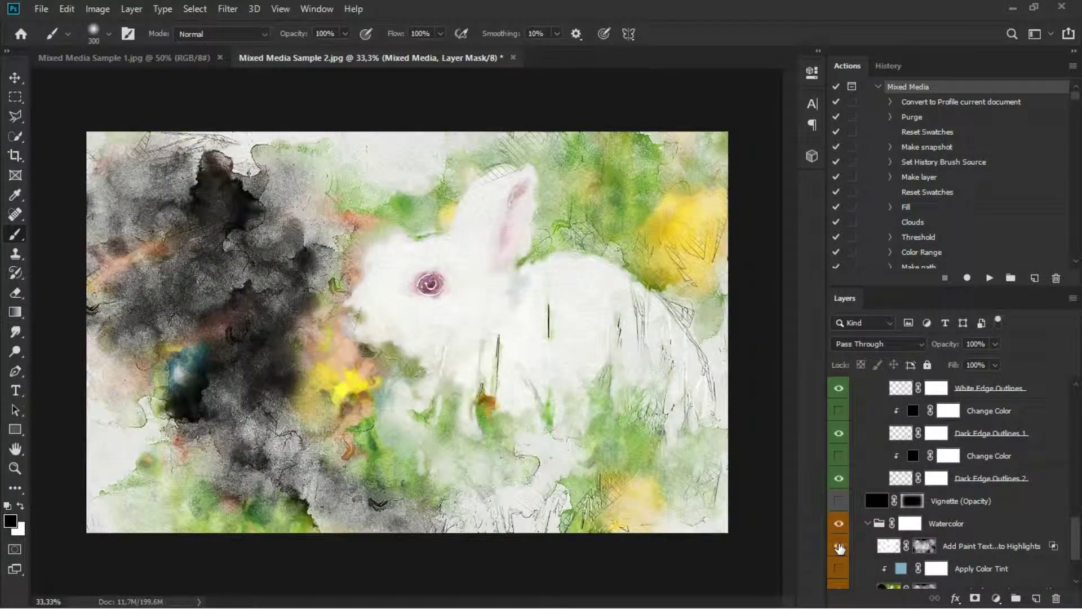
- Toggle the Apply Color Tint layer in the Watercolor group repeatedly to compare the artwork with and without the blue tint
click(877, 525)
scroll(845, 502, down, 3)
click(839, 488)
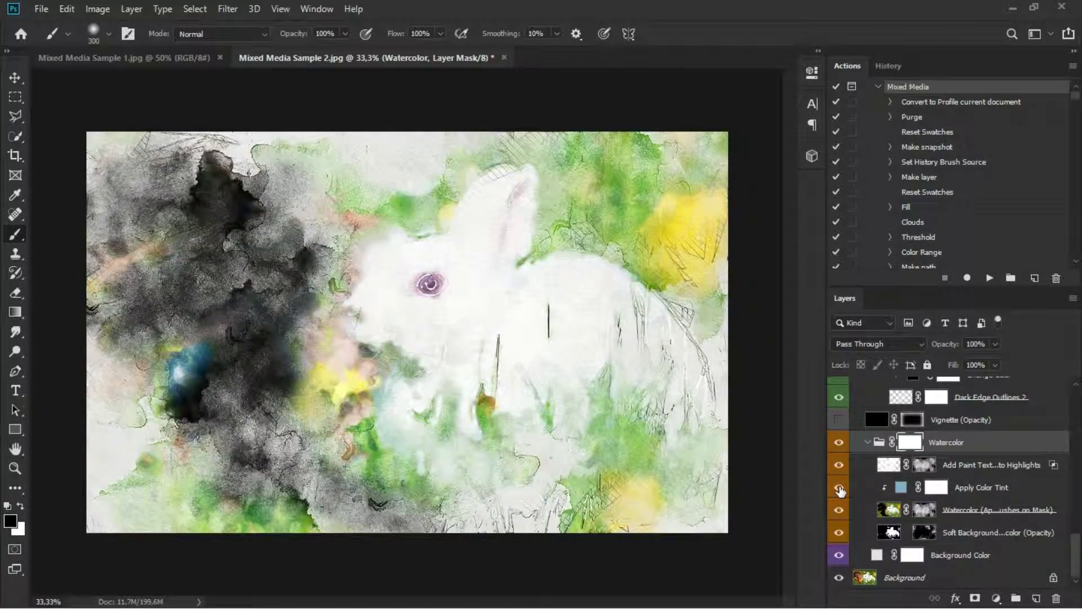
click(839, 488)
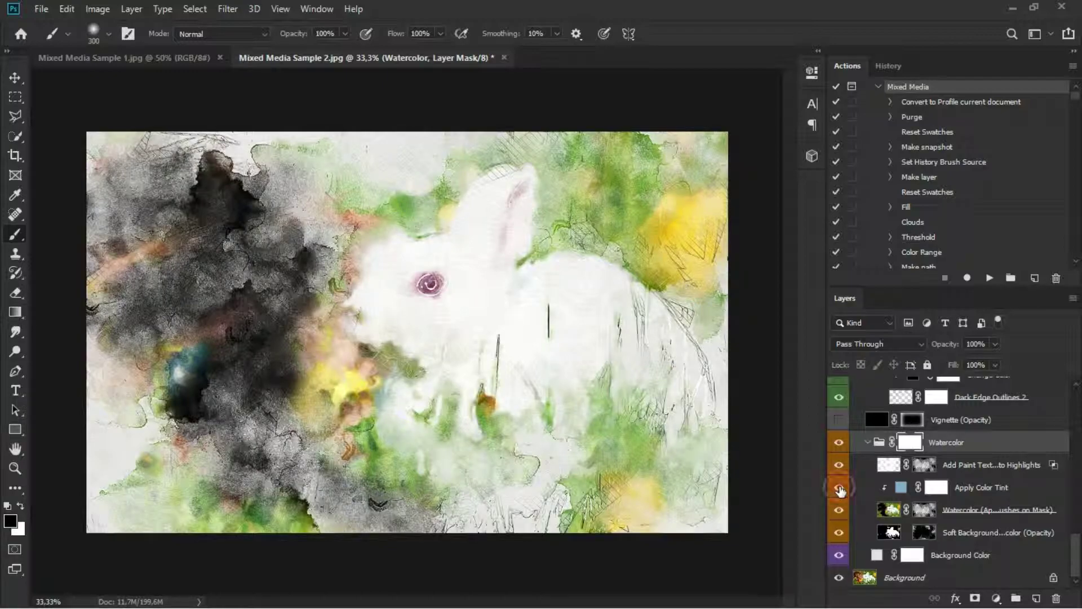
click(839, 488)
click(839, 489)
- Toggle the Watercolor, Soft Background and Background Color layers off and on to compare their effects
click(838, 514)
click(838, 513)
click(839, 533)
click(839, 557)
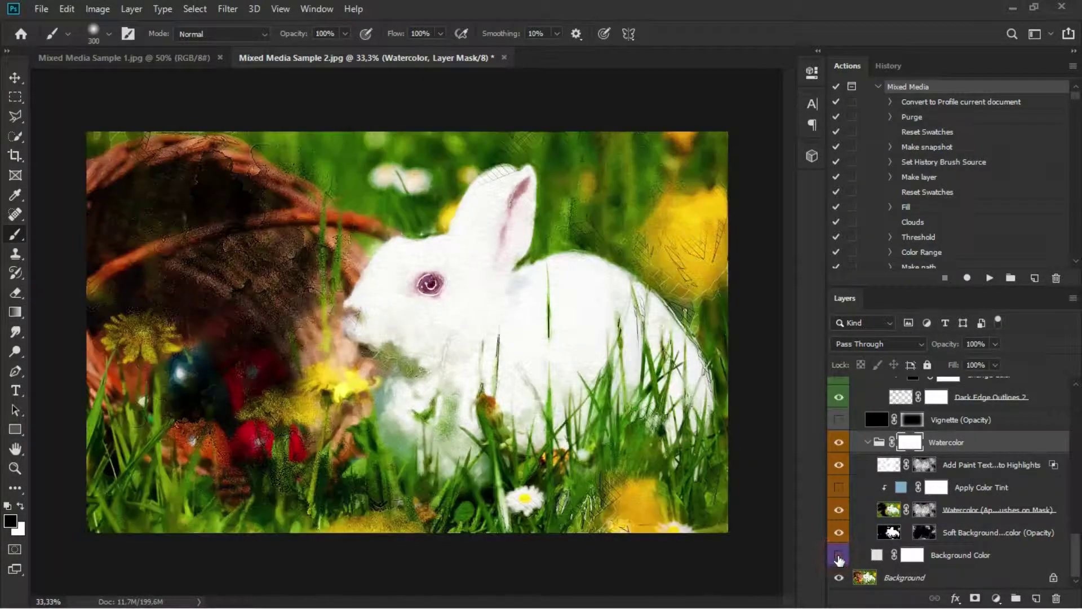
click(839, 555)
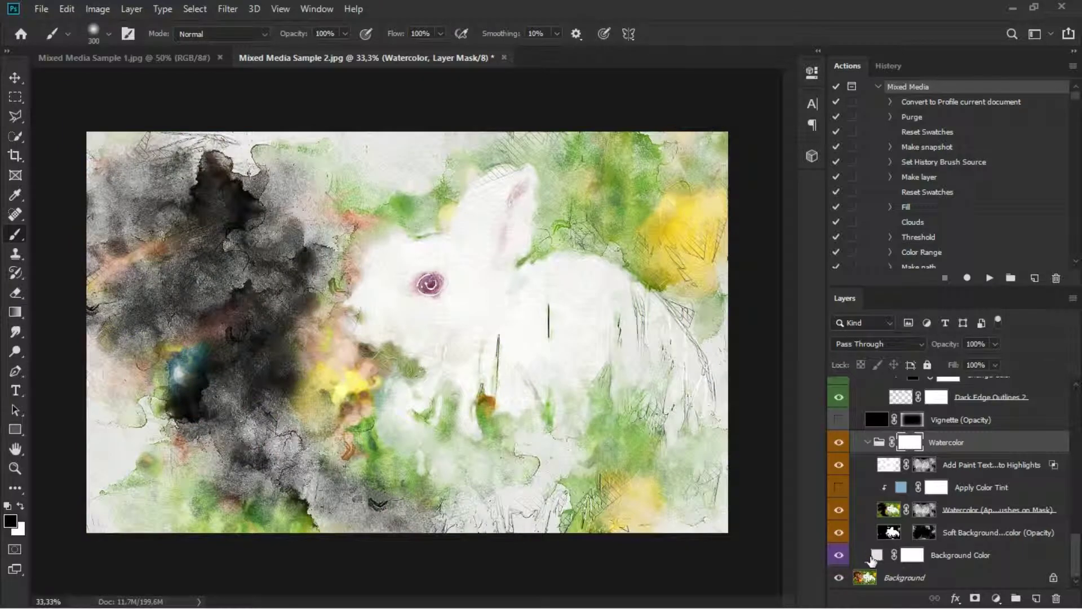
- Try bright yellow and dark blue fills on the Background Color layer and discard the change
click(882, 557)
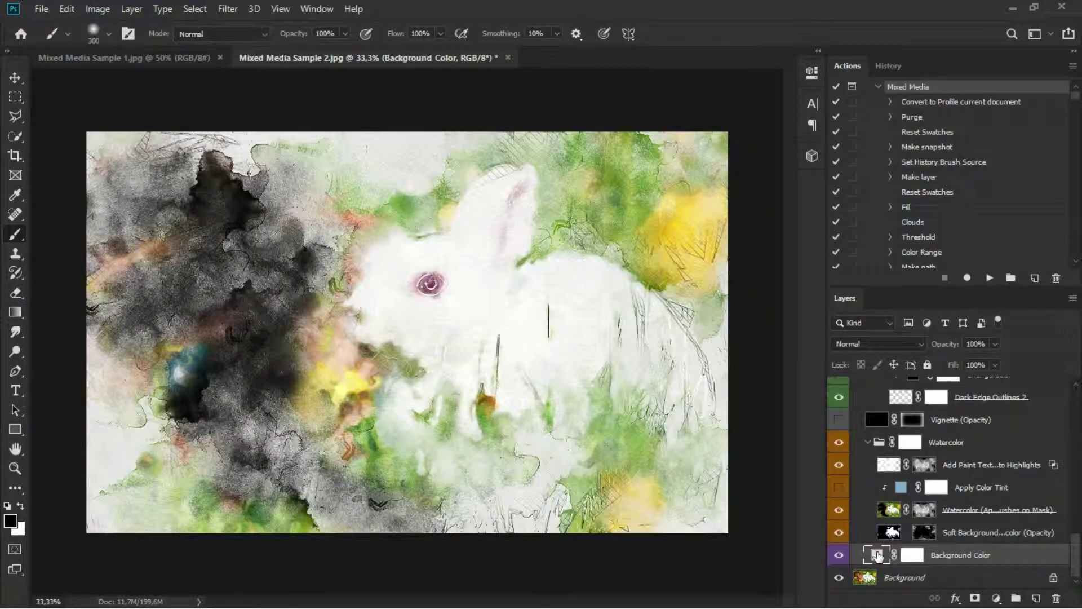
double_click(878, 556)
click(712, 272)
mouse_move(709, 249)
mouse_down()
mouse_move(716, 232)
mouse_move(760, 226)
mouse_up()
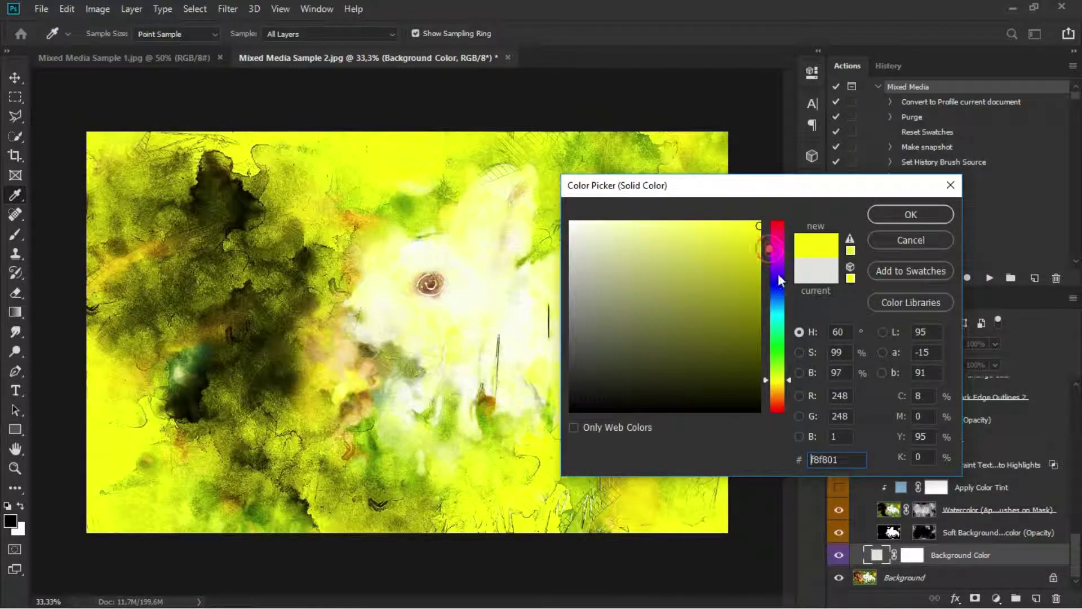
click(779, 279)
click(756, 303)
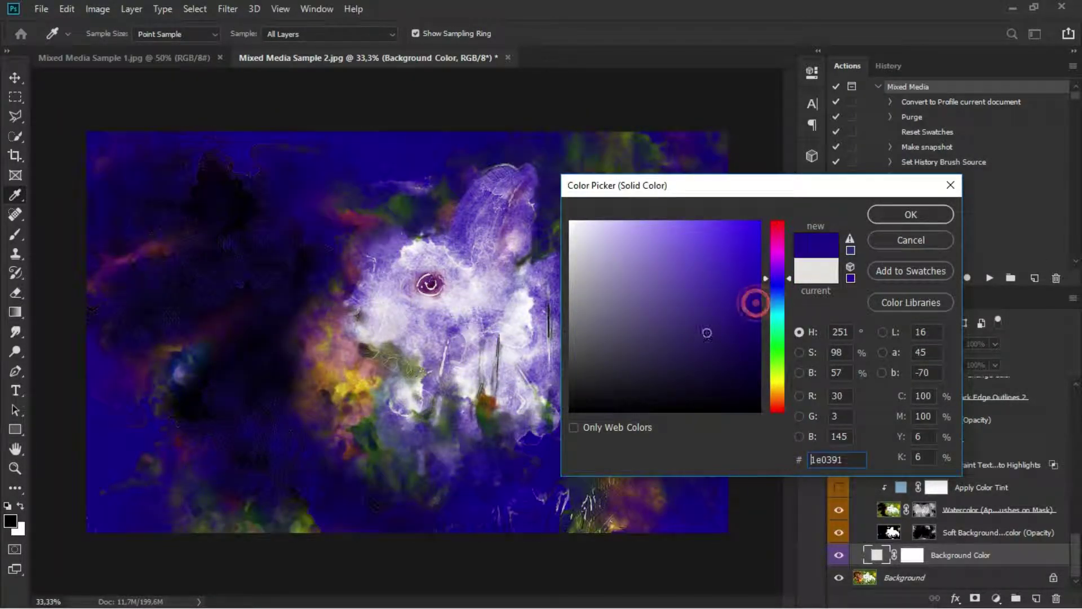
click(697, 338)
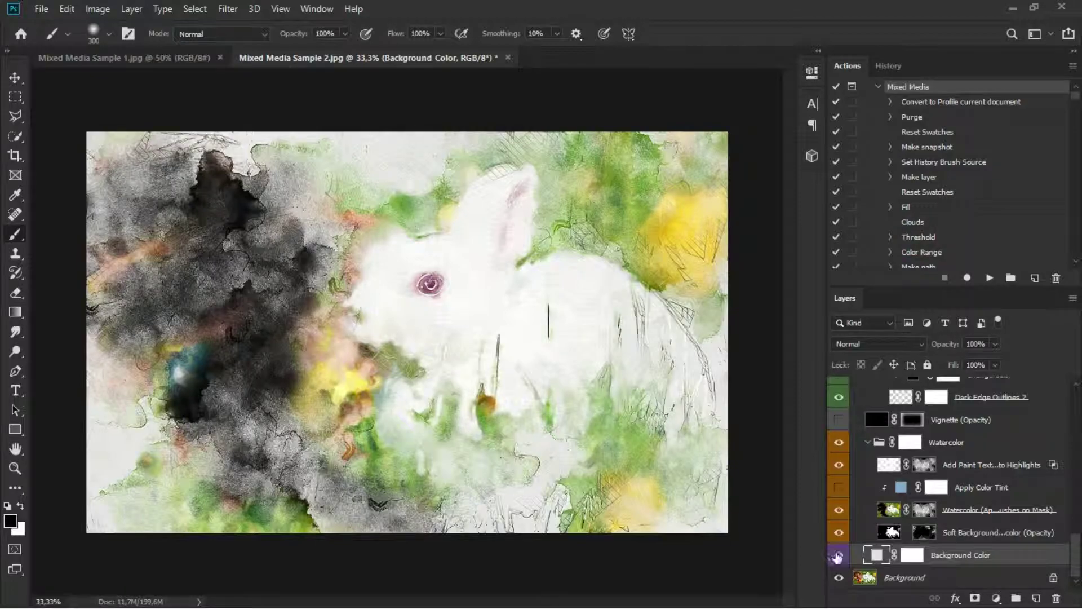
- Toggle the Background Color fill and the original Background photo off and on to compare them
click(839, 556)
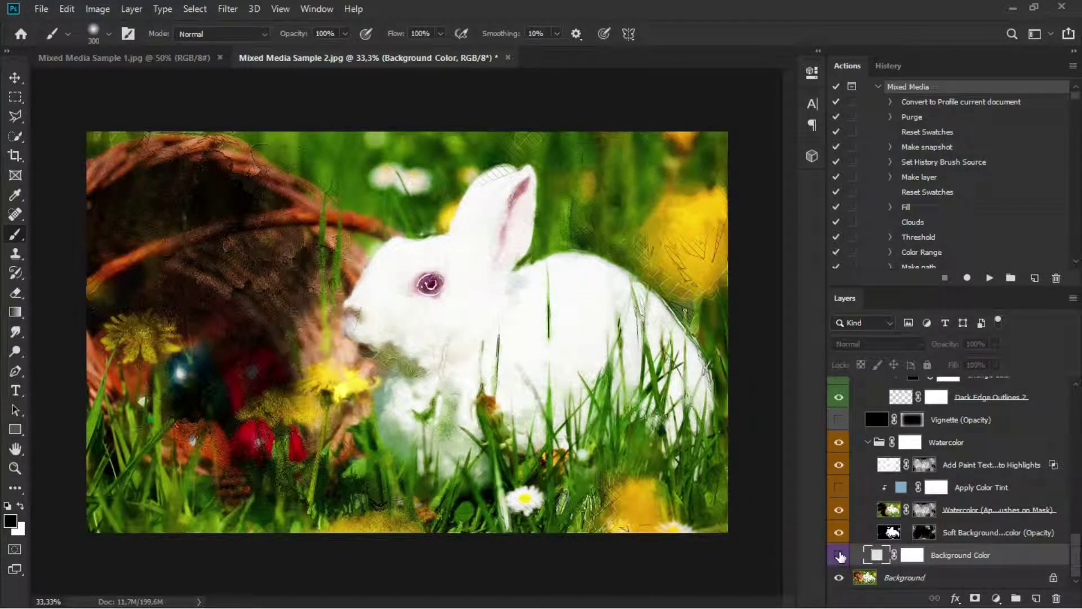
click(839, 556)
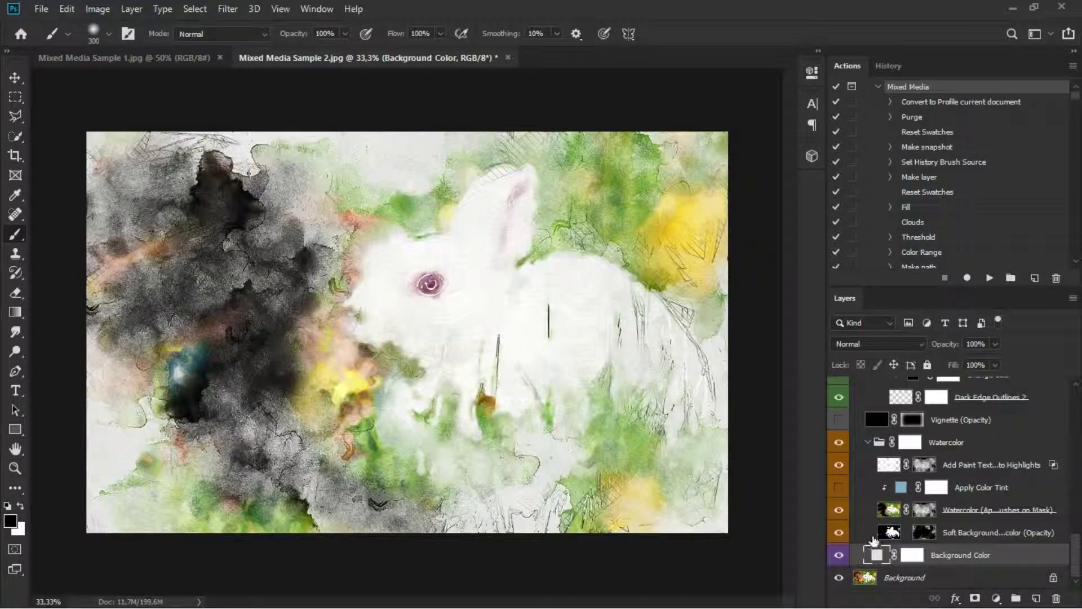
click(840, 578)
click(839, 578)
- Show the Apply Color Tint layer, and collapse and hide the Diagonal Lines 2 and Diagonal Lines 3 groups
click(840, 488)
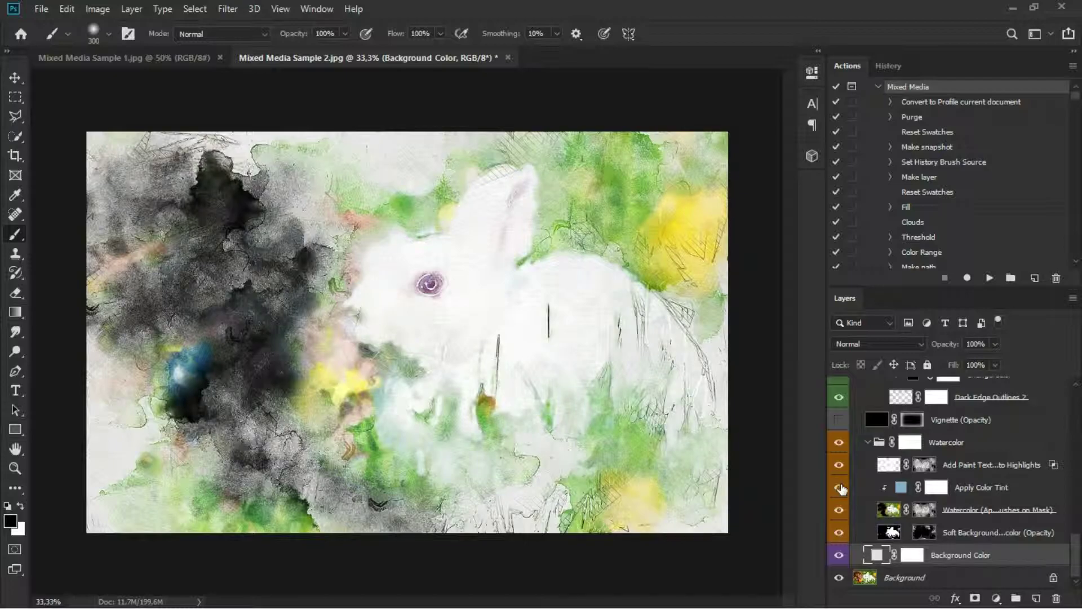
scroll(856, 462, up, 8)
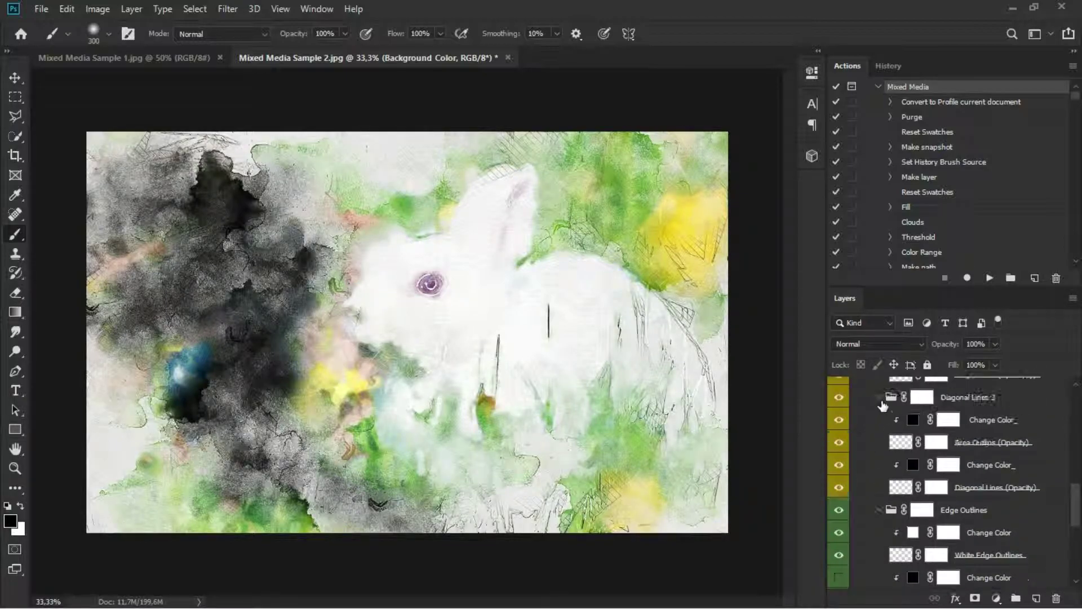
drag(920, 288, 921, 263)
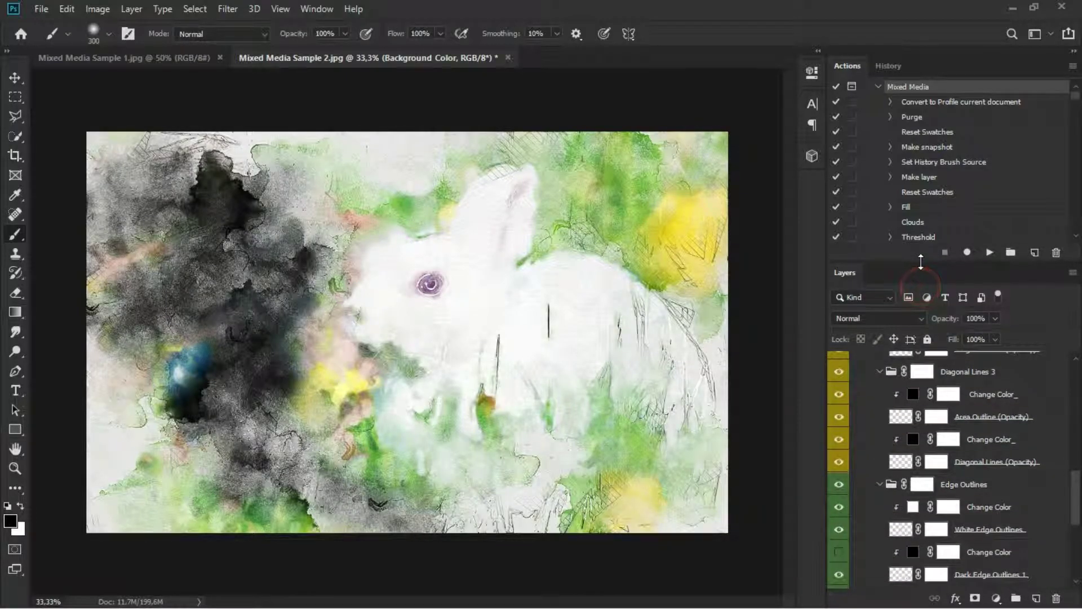
scroll(860, 408, up, 4)
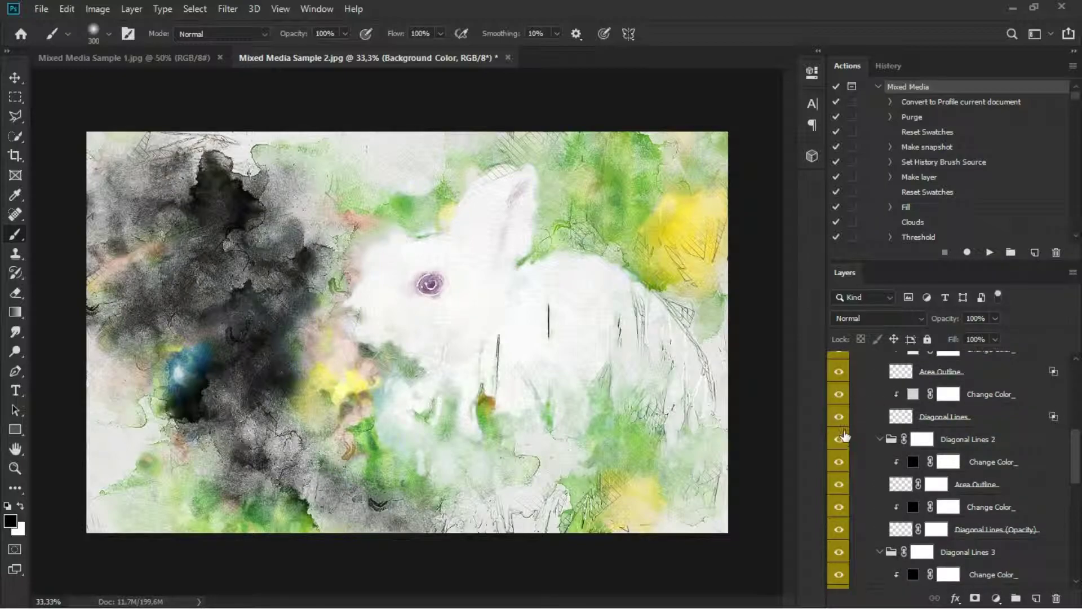
click(880, 439)
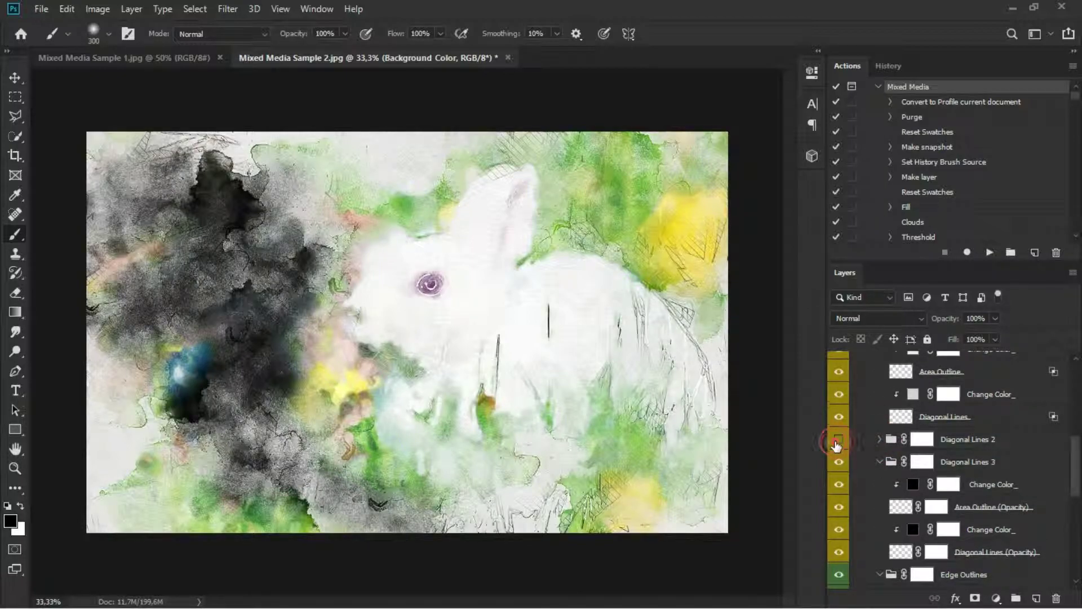
click(838, 440)
click(879, 462)
click(839, 461)
- Set the Background Color layer's opacity to 65% so the original photo partly shows through
scroll(876, 463, down, 5)
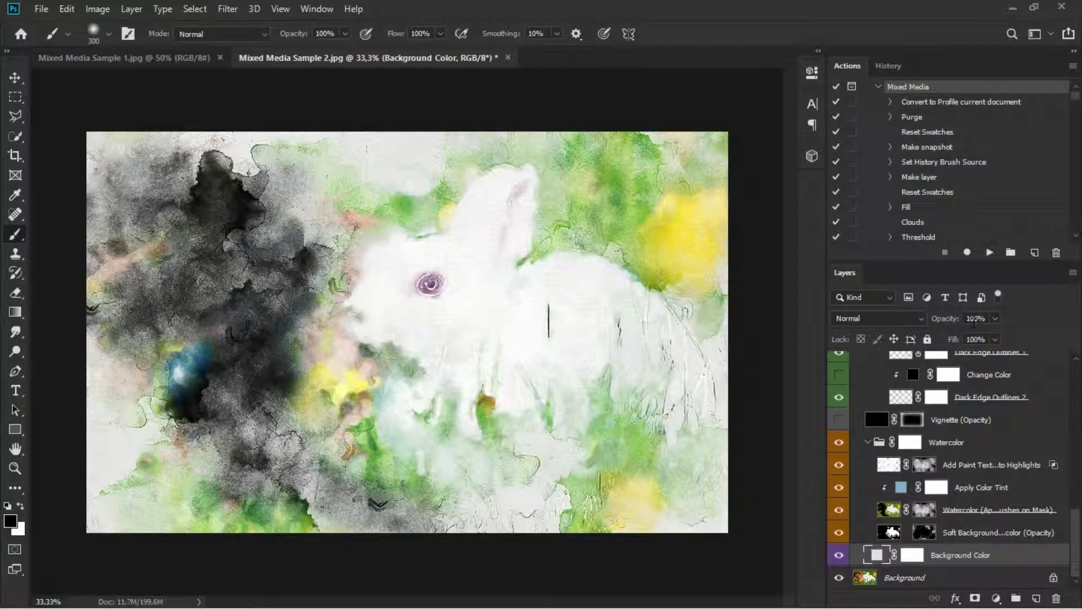
mouse_move(976, 322)
mouse_down()
mouse_move(954, 320)
mouse_move(978, 320)
mouse_up()
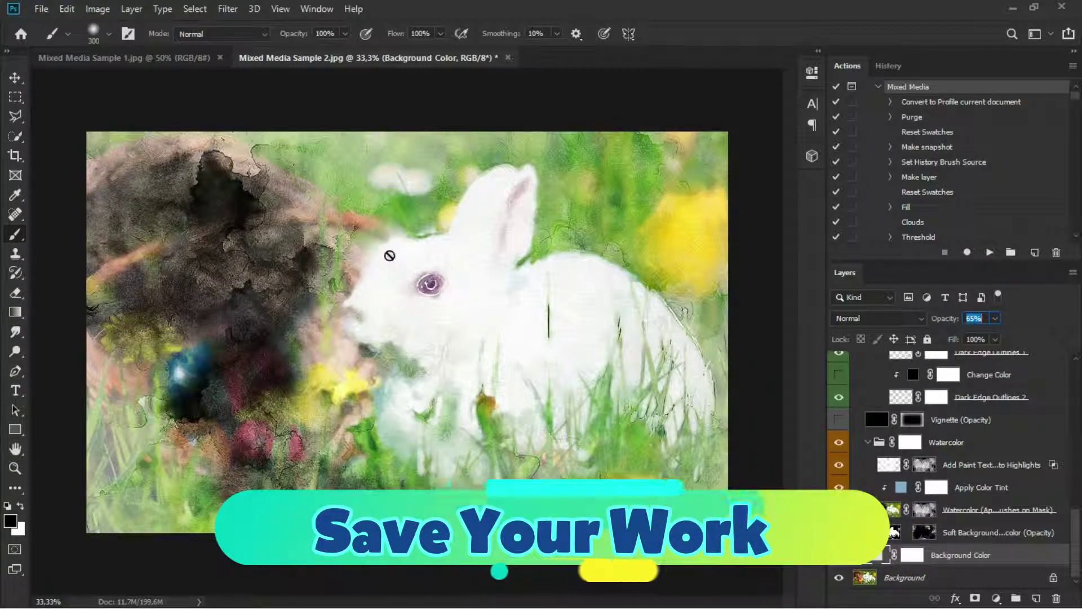
- Save the rabbit artwork as a JPEG named "Mixed Media Sample 2 after.jpg" with quality 12 (Maximum) and Baseline ("Standard") format
click(41, 9)
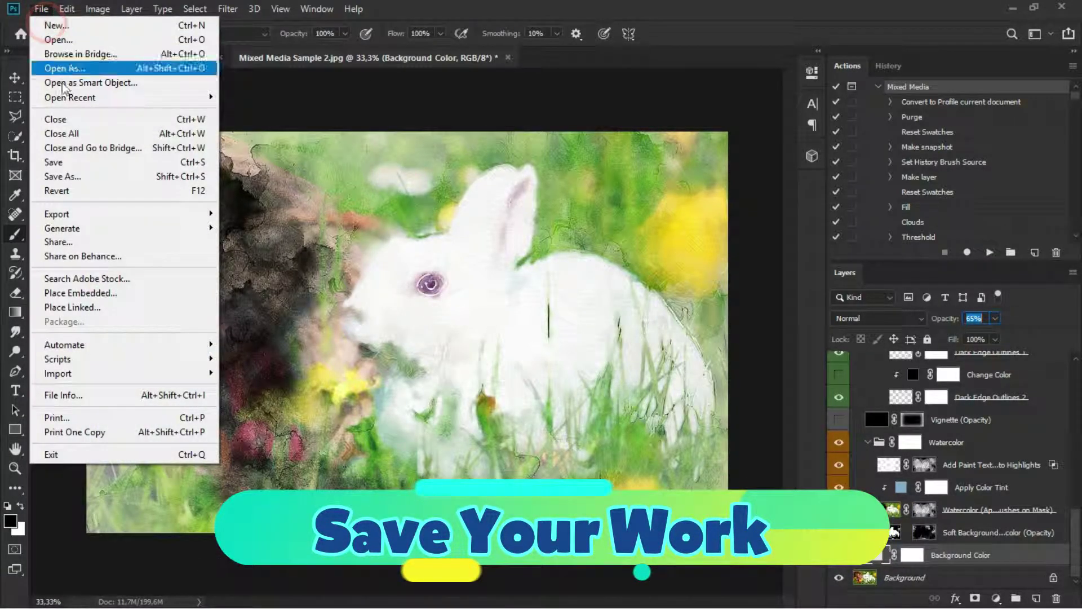
click(88, 177)
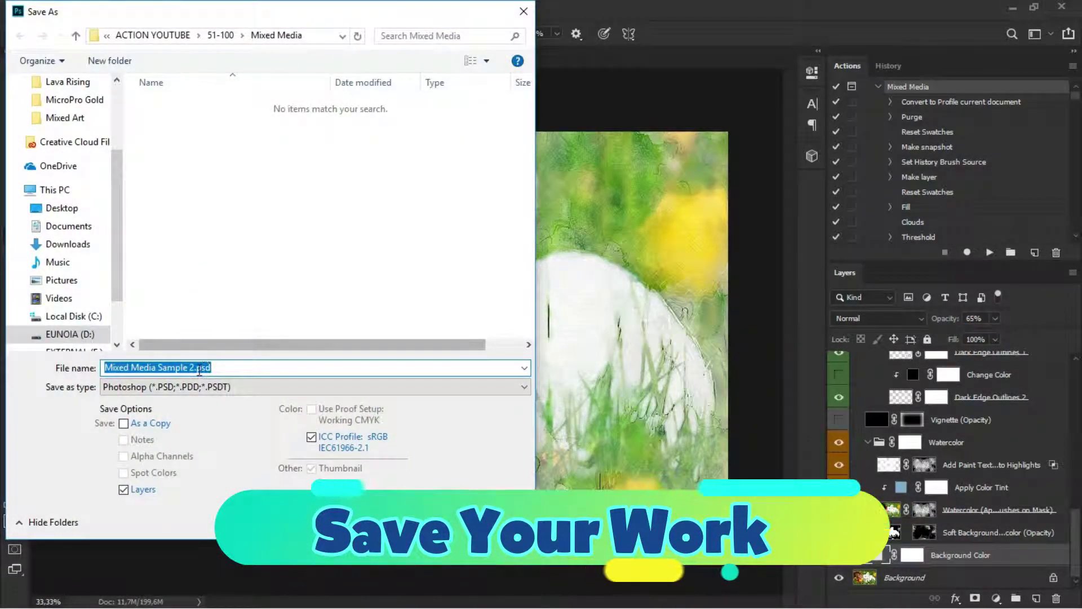
click(194, 370)
key(Delete)
key(Delete)
key(Delete)
key(Delete)
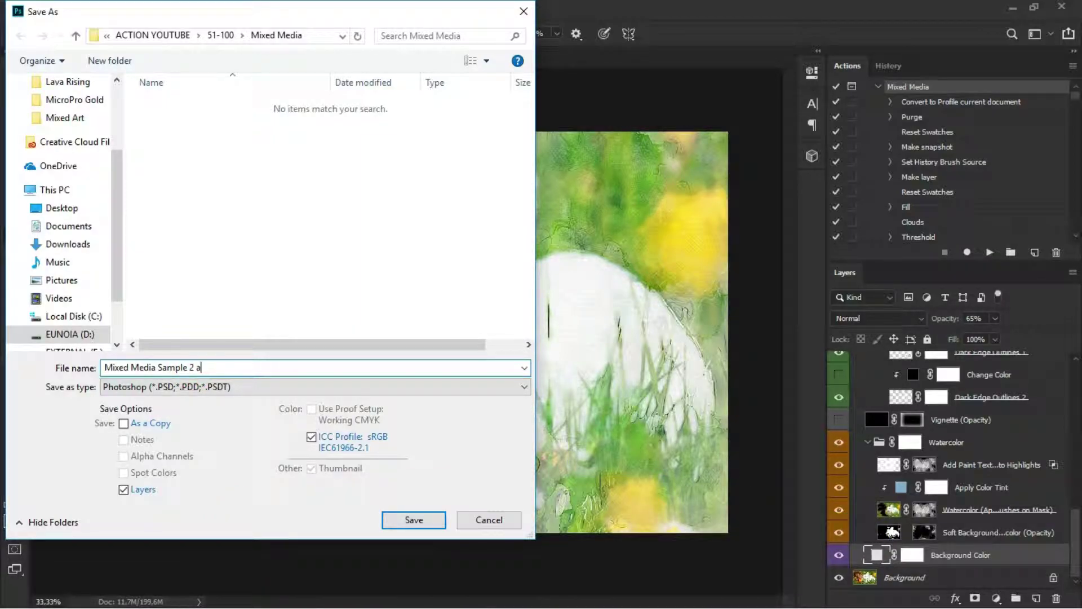
text(after)
click(259, 387)
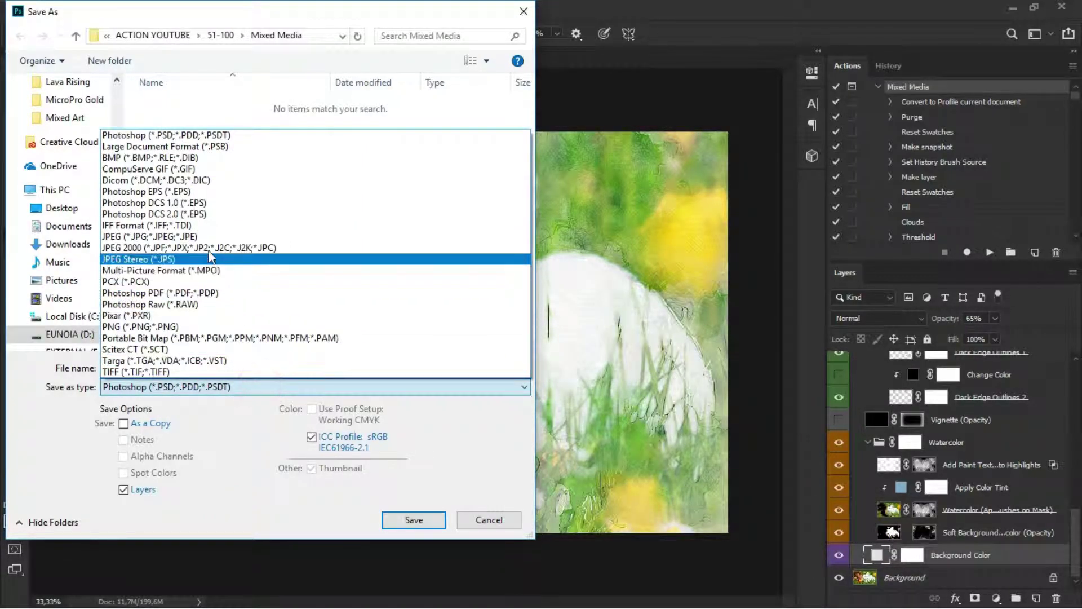
click(205, 242)
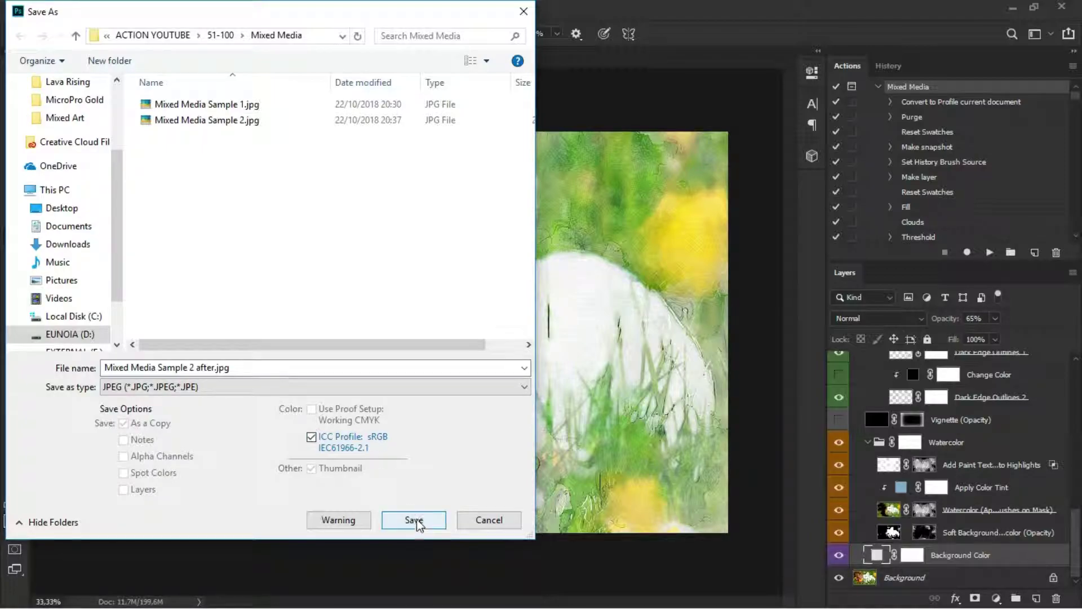
click(414, 519)
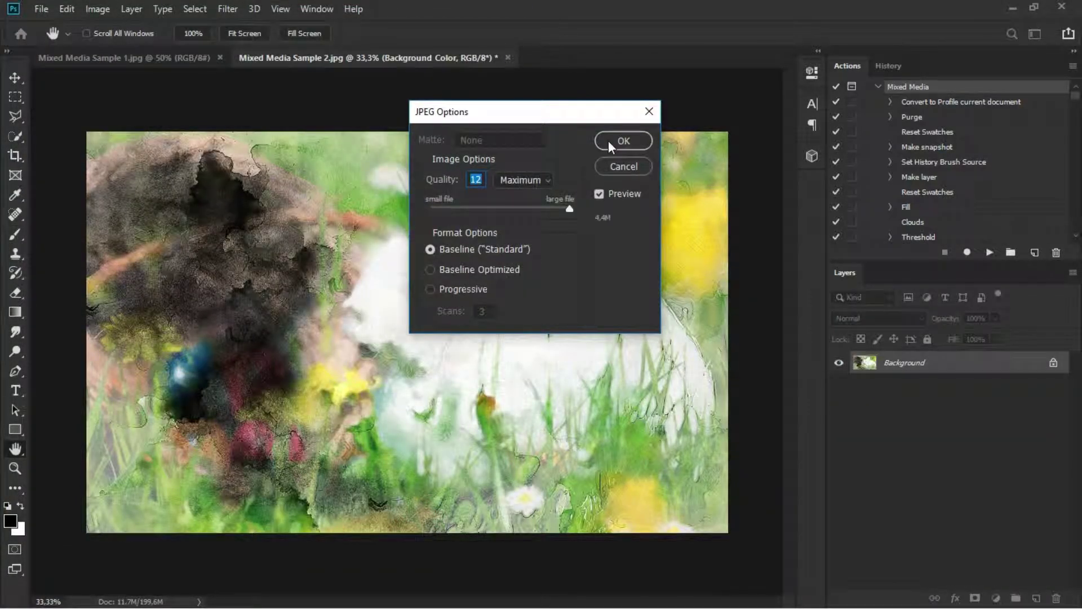
click(607, 141)
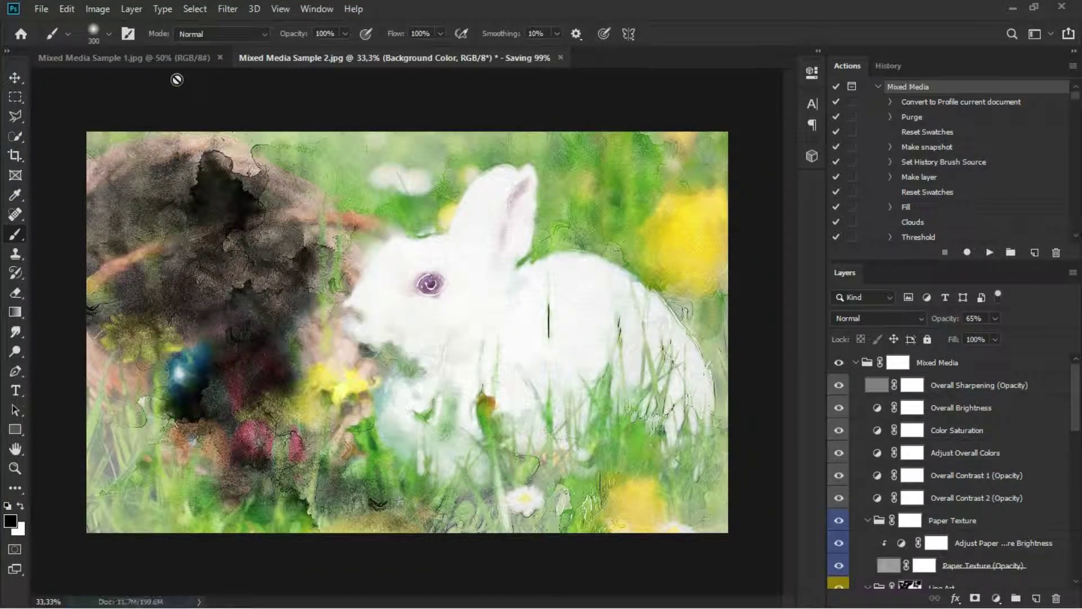
- Switch to the buffalo photo Mixed Media Sample 1.jpg and run the Mixed Media action on it
click(168, 57)
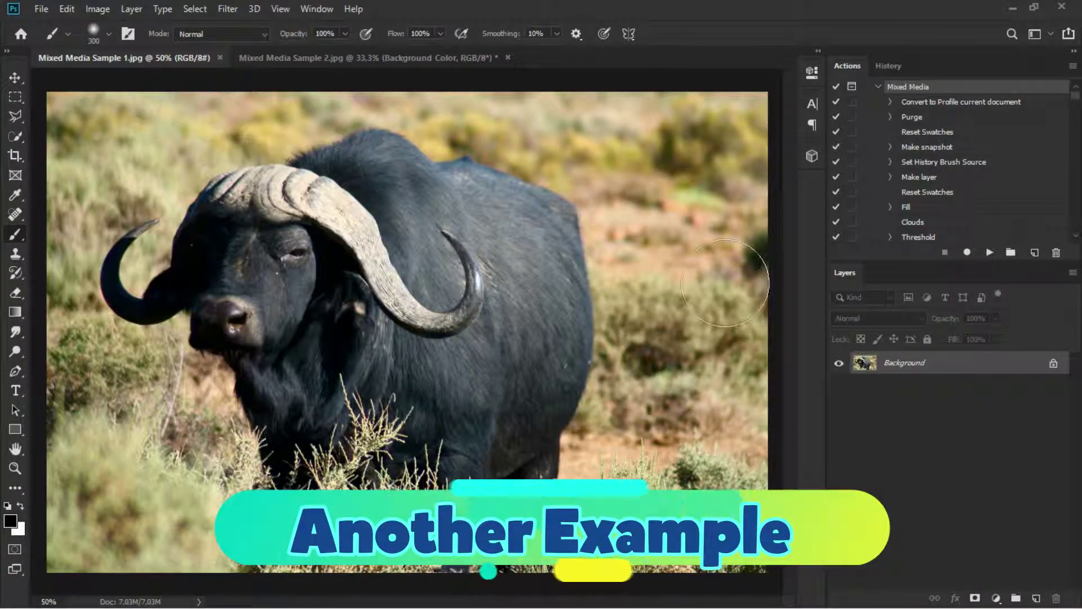
scroll(946, 133, up, 2)
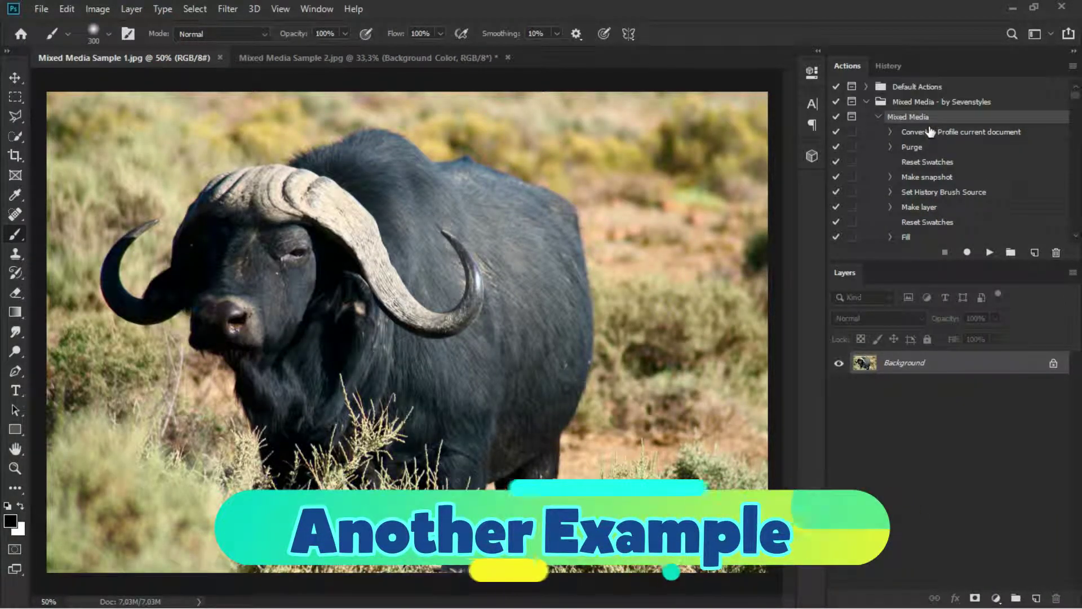
click(878, 117)
click(879, 118)
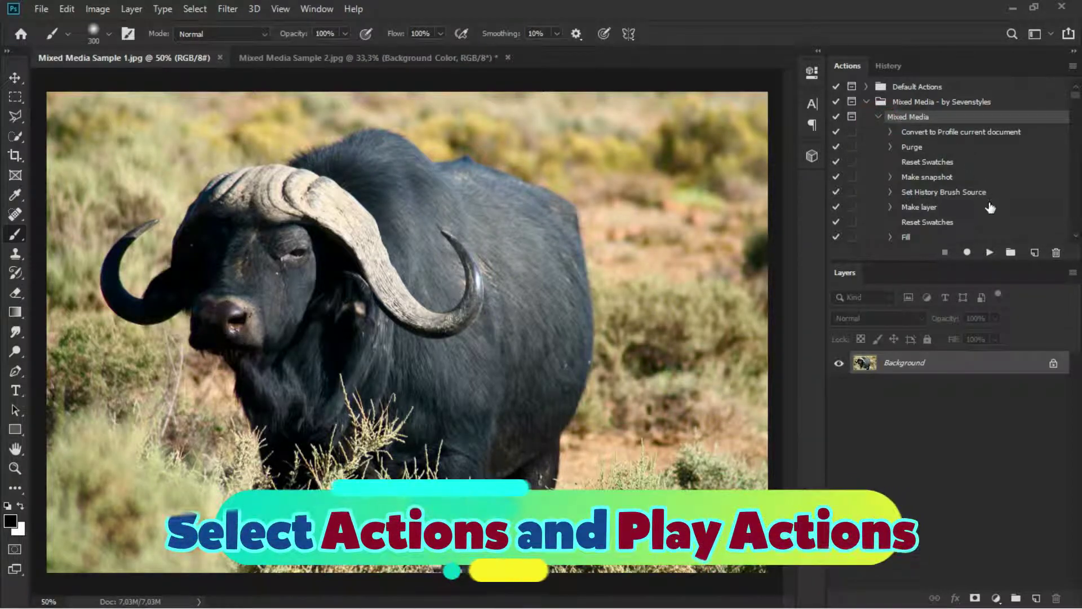
click(989, 254)
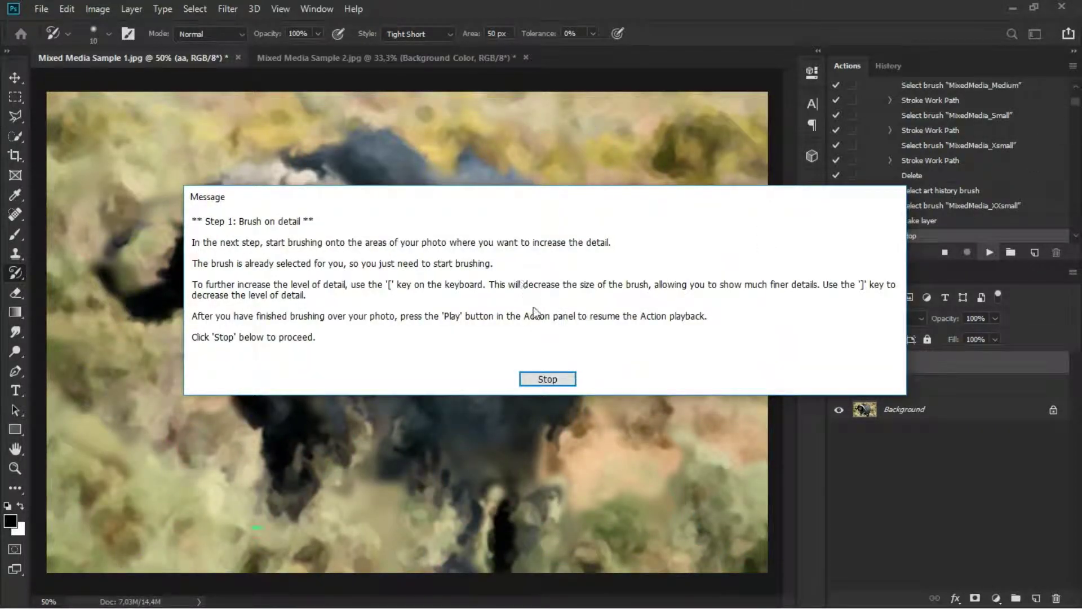
- Proceed past the Step 1 message and brush fine detail onto the buffalo's face, muzzle and horns on the aa layer
click(554, 377)
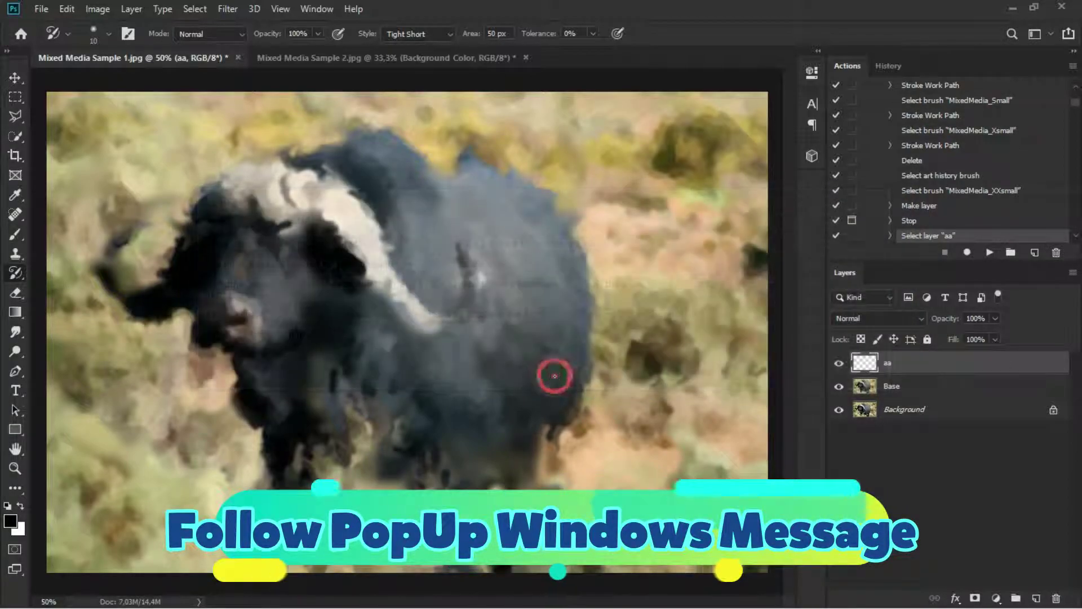
mouse_move(200, 255)
mouse_down()
mouse_move(293, 254)
mouse_move(242, 316)
mouse_move(340, 236)
mouse_move(328, 273)
mouse_move(244, 320)
mouse_up()
mouse_move(247, 273)
mouse_down()
mouse_move(160, 264)
mouse_move(189, 261)
mouse_up()
mouse_move(229, 186)
mouse_down()
mouse_move(284, 176)
mouse_move(264, 203)
mouse_move(344, 189)
mouse_up()
drag(307, 222, 398, 217)
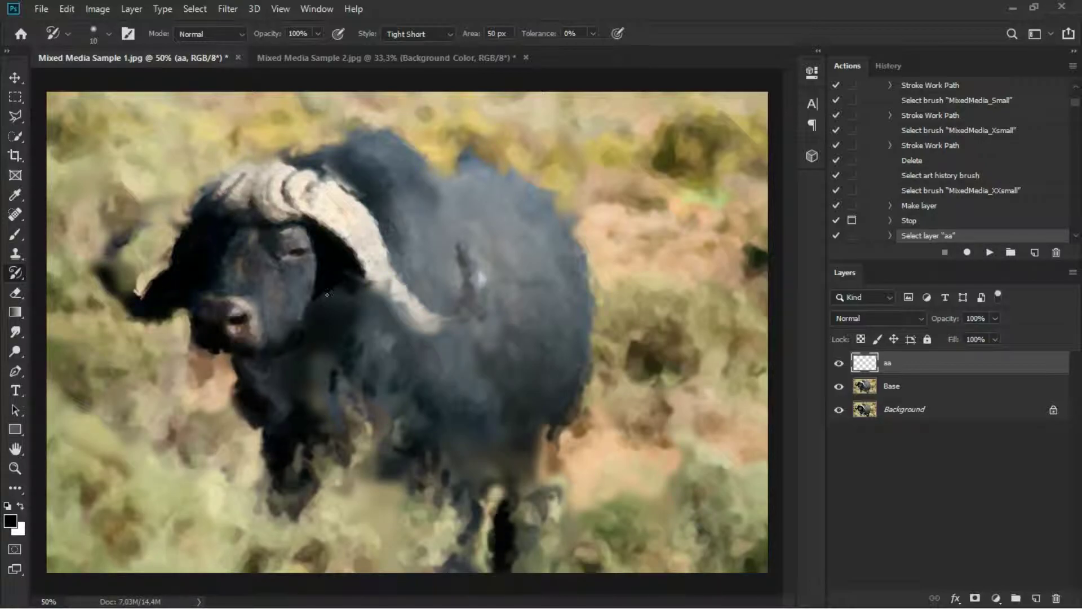
mouse_move(324, 251)
mouse_down()
mouse_move(306, 252)
mouse_move(333, 251)
mouse_move(339, 271)
mouse_up()
drag(236, 330, 253, 317)
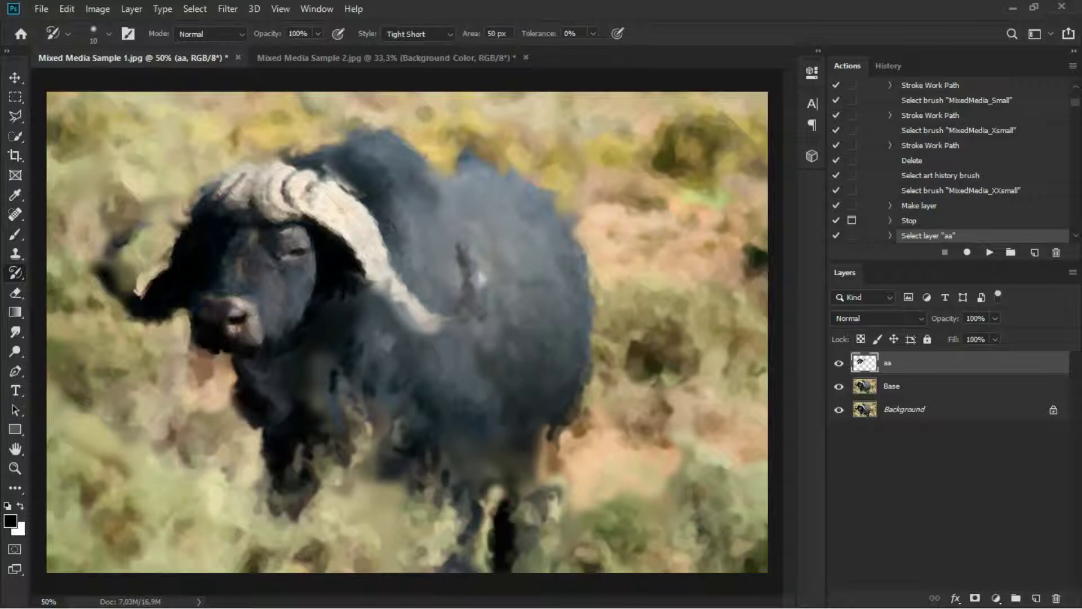
- Enlarge the art history brush to about 105 px and paint broader strokes over the buffalo's head, horns and body
right_click(232, 245)
drag(319, 283, 340, 282)
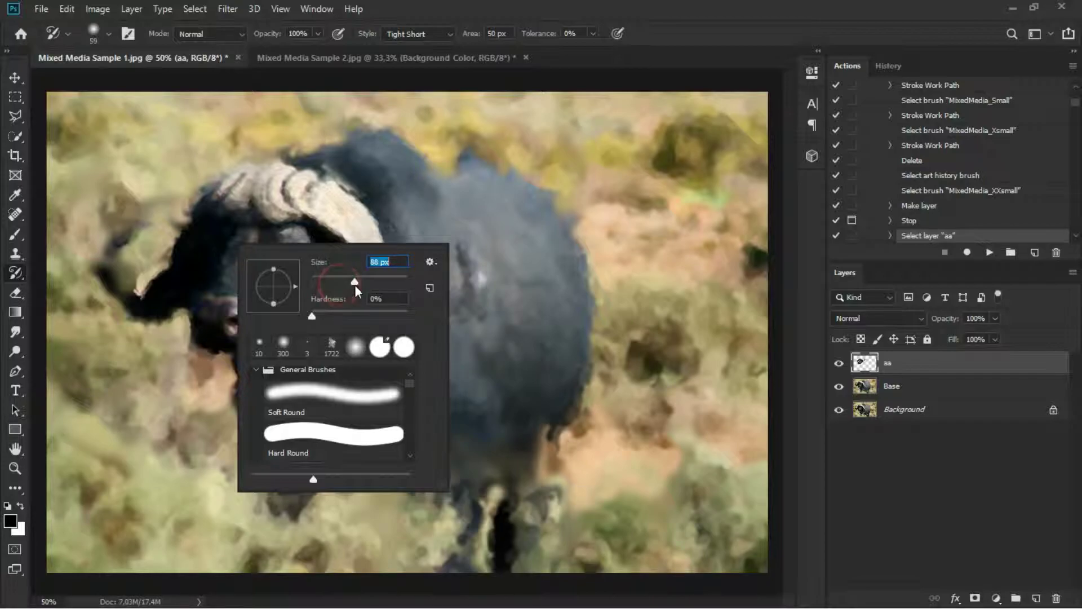
mouse_move(336, 199)
mouse_down()
mouse_move(218, 272)
mouse_move(273, 253)
mouse_move(214, 289)
mouse_move(273, 317)
mouse_move(245, 324)
mouse_move(325, 341)
mouse_move(278, 321)
mouse_move(335, 276)
mouse_move(259, 258)
mouse_move(317, 209)
mouse_move(223, 242)
mouse_move(242, 200)
mouse_move(265, 188)
mouse_move(380, 199)
mouse_move(525, 285)
mouse_move(341, 381)
mouse_move(304, 417)
mouse_move(286, 490)
mouse_move(261, 393)
mouse_move(211, 330)
mouse_move(142, 292)
mouse_move(336, 242)
mouse_move(269, 253)
mouse_move(307, 235)
mouse_move(422, 272)
mouse_up()
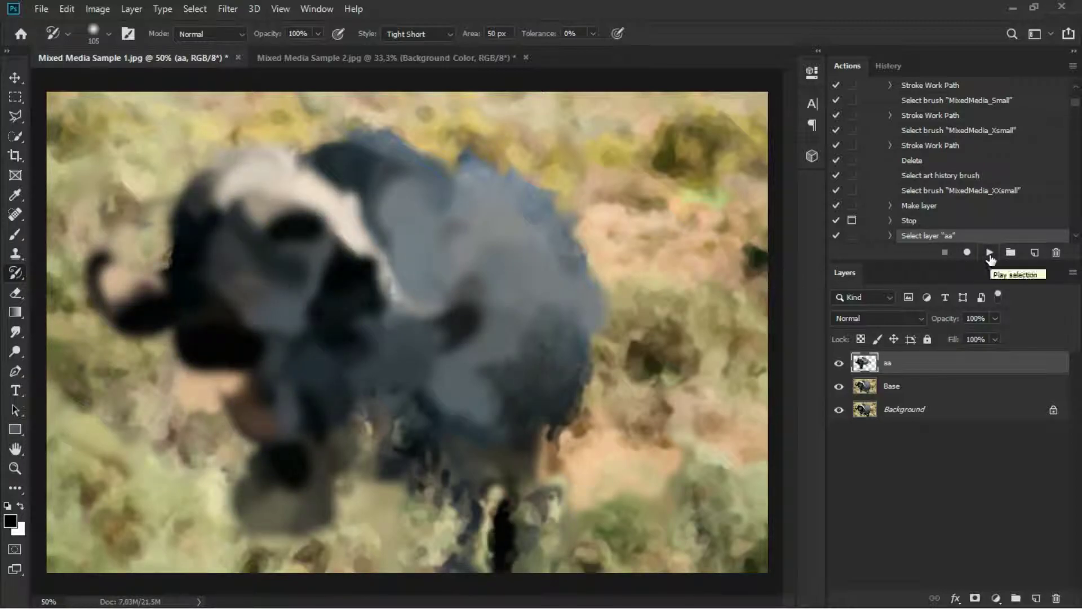
- Resume the action and reveal the buffalo and its surroundings in watercolor with the 1722 px brush on the Rvl layer mask
click(989, 254)
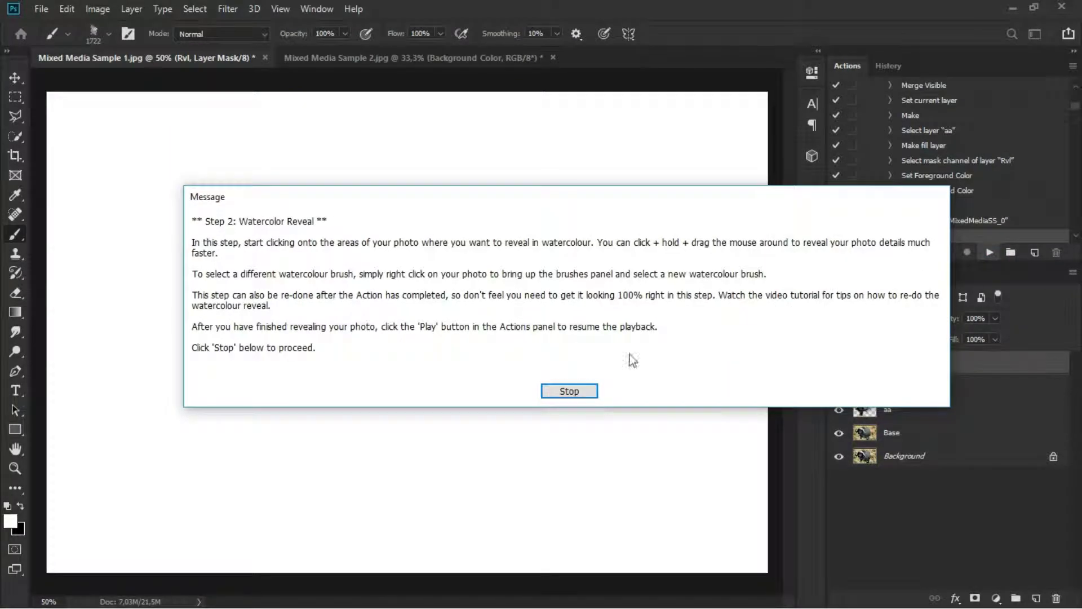
click(560, 394)
click(565, 364)
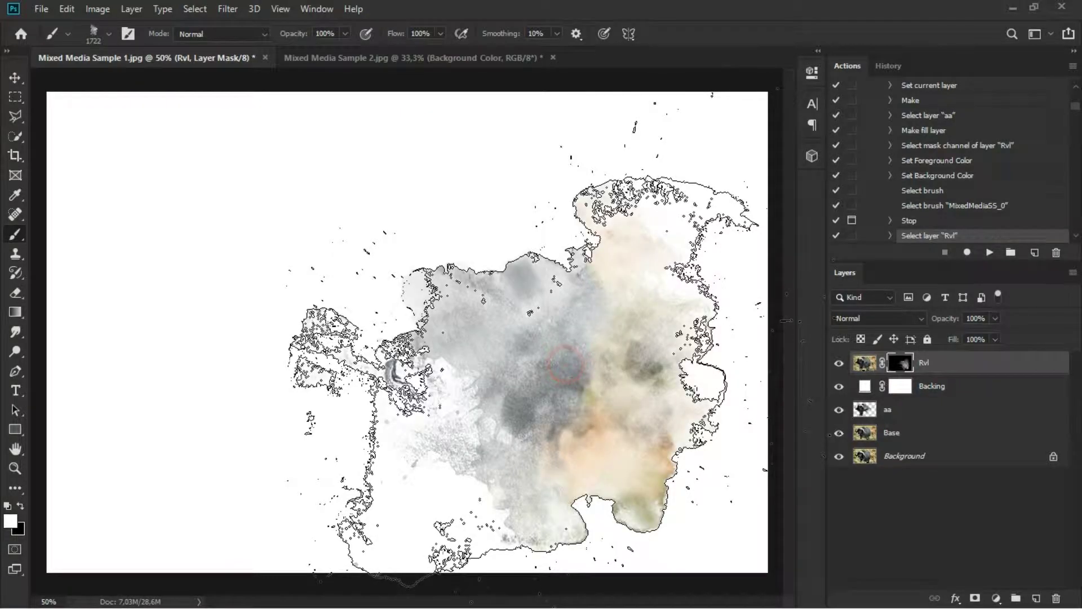
click(340, 293)
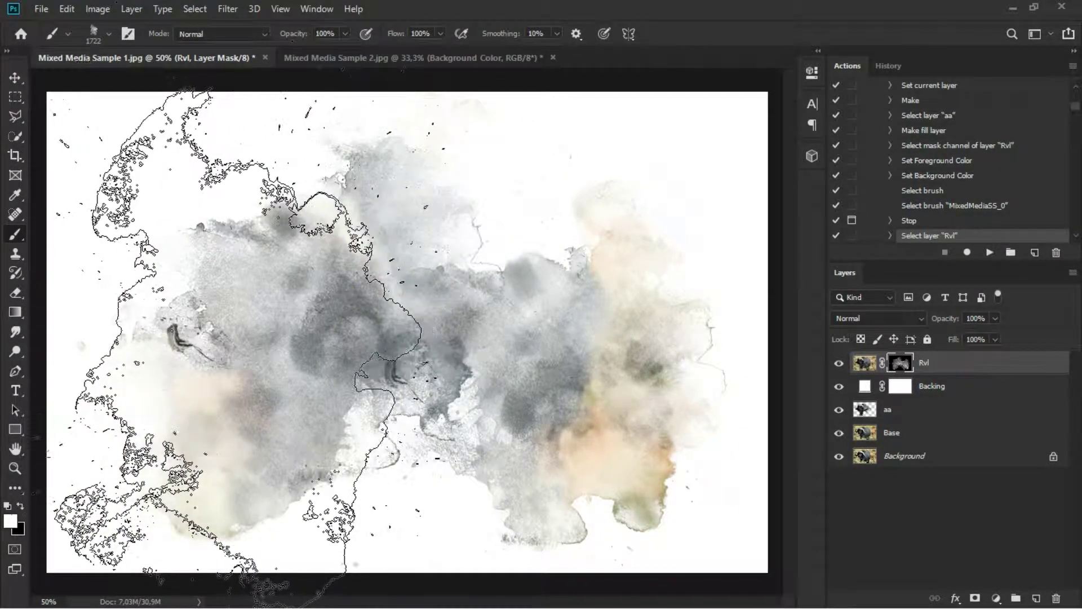
click(158, 158)
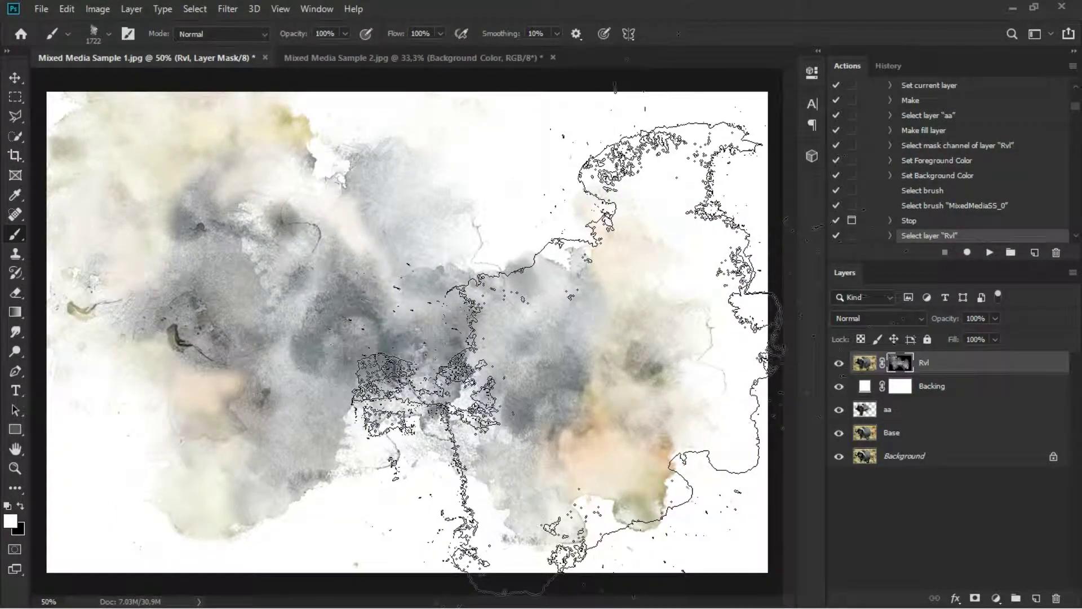
click(564, 355)
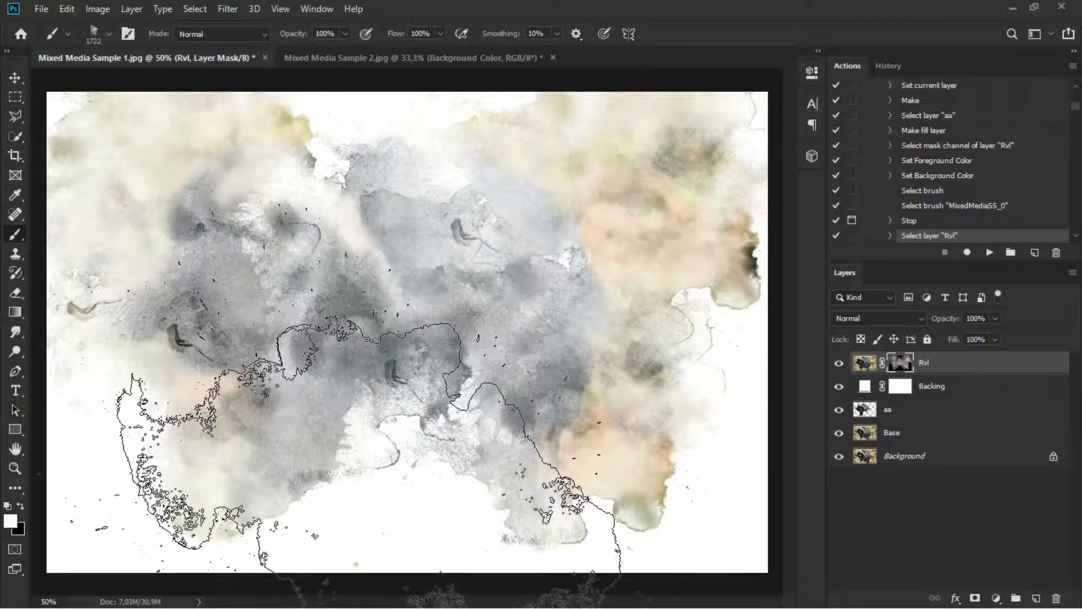
click(206, 479)
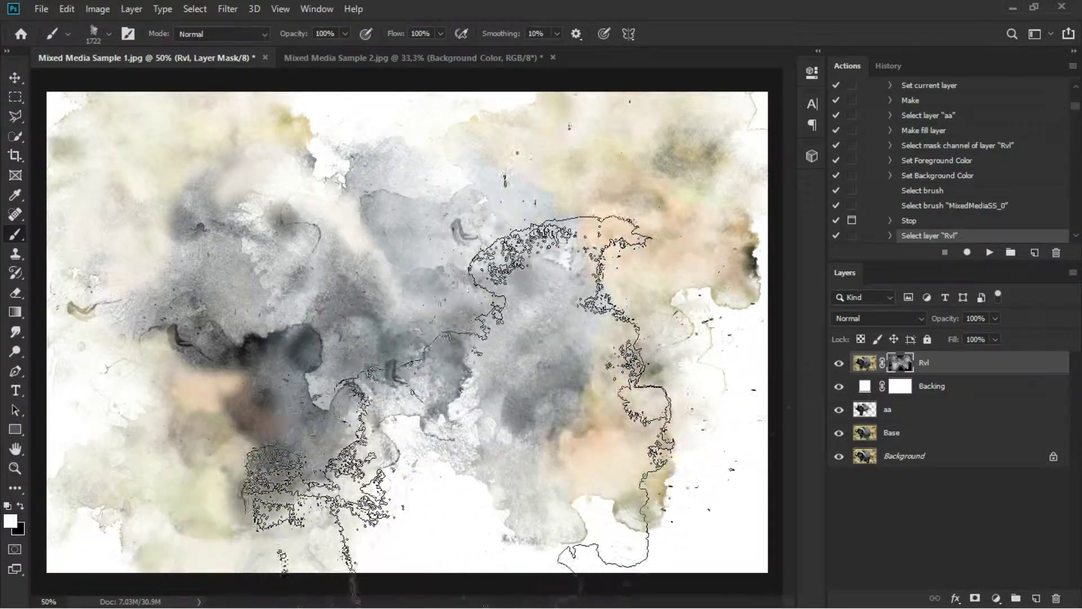
click(518, 399)
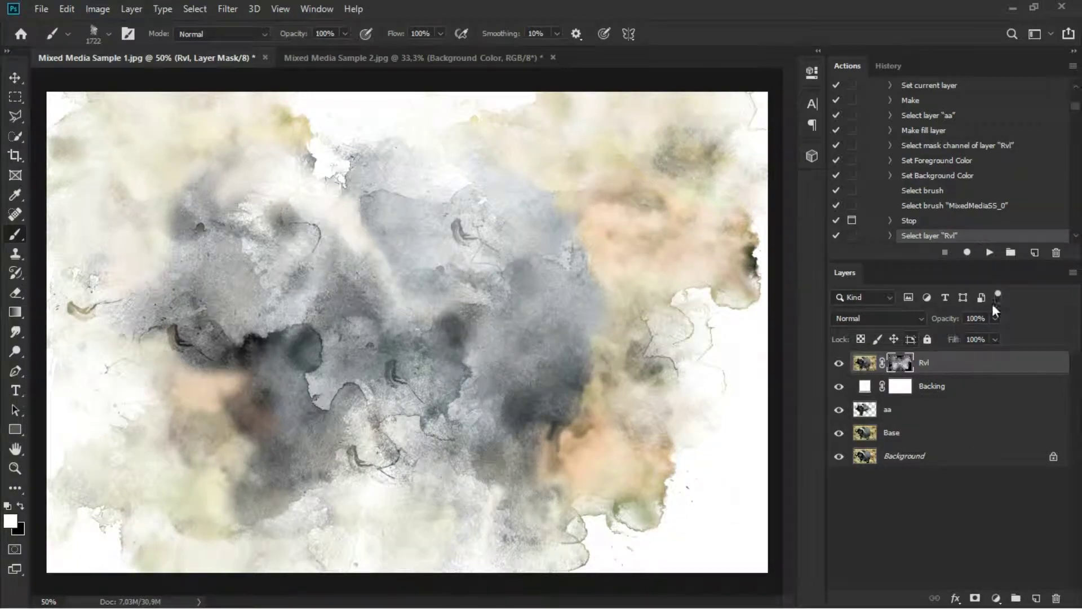
- Resume the action and draw sketchy edge outlines around the buffalo and the watercolor edges on the Outlines layer
click(989, 252)
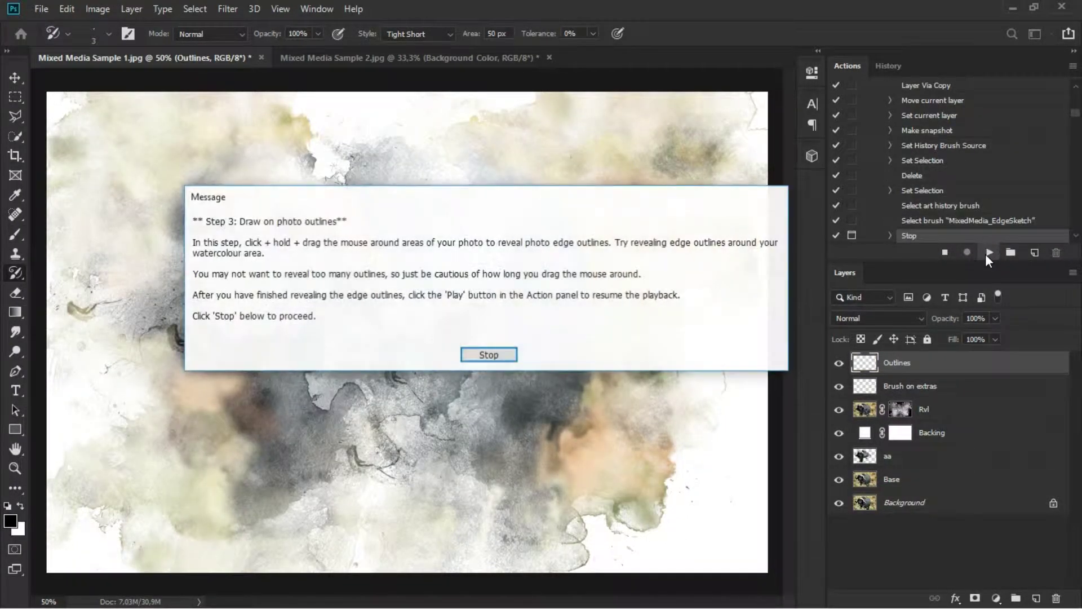
click(488, 355)
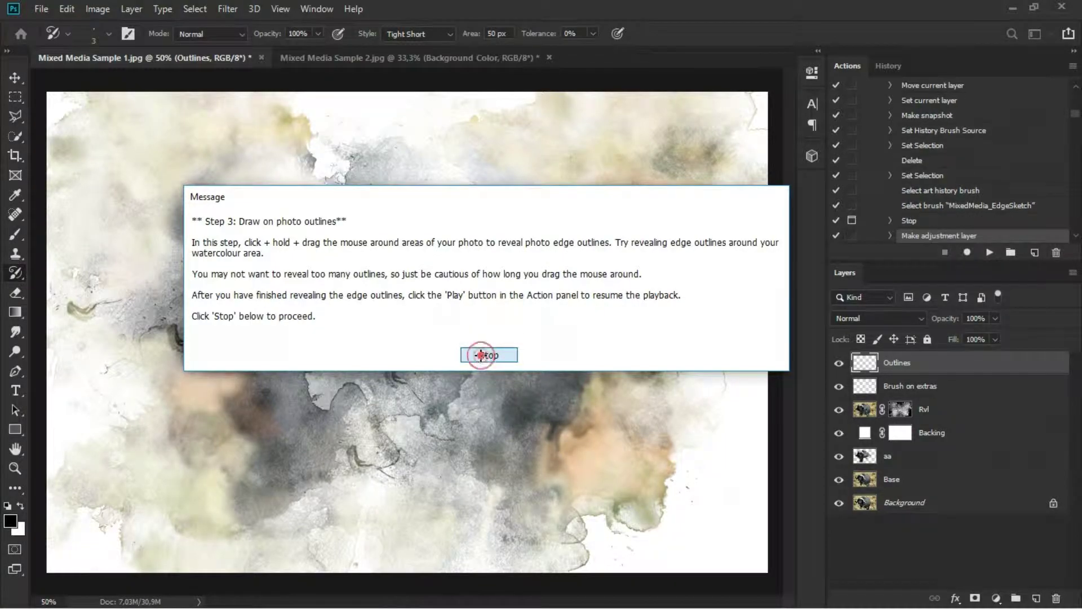
click(673, 364)
click(708, 473)
click(609, 150)
click(415, 111)
click(84, 165)
click(103, 315)
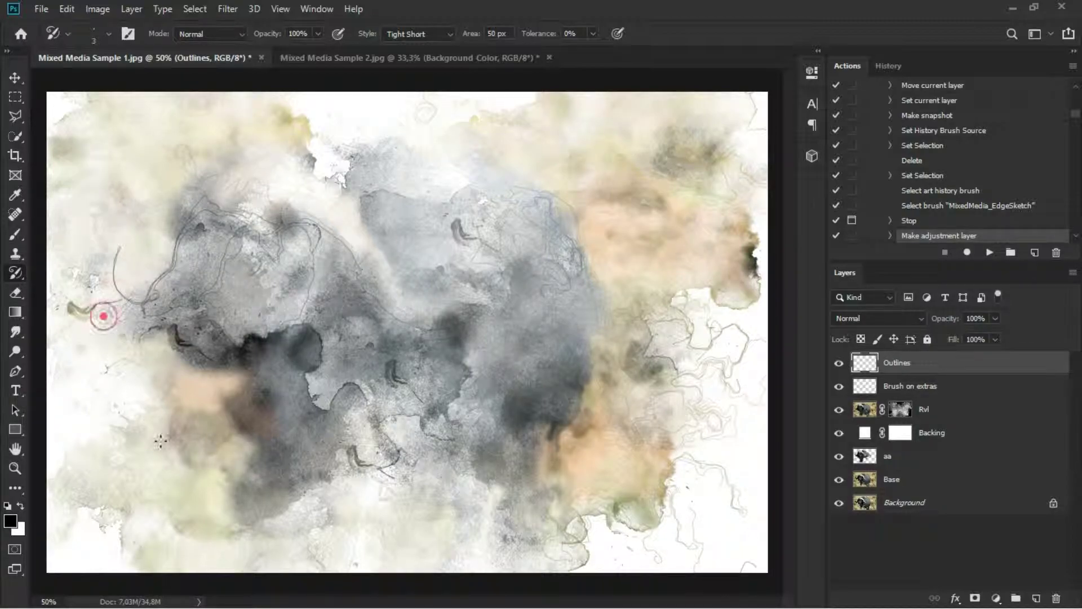
click(114, 495)
click(301, 533)
click(354, 383)
click(538, 221)
click(503, 302)
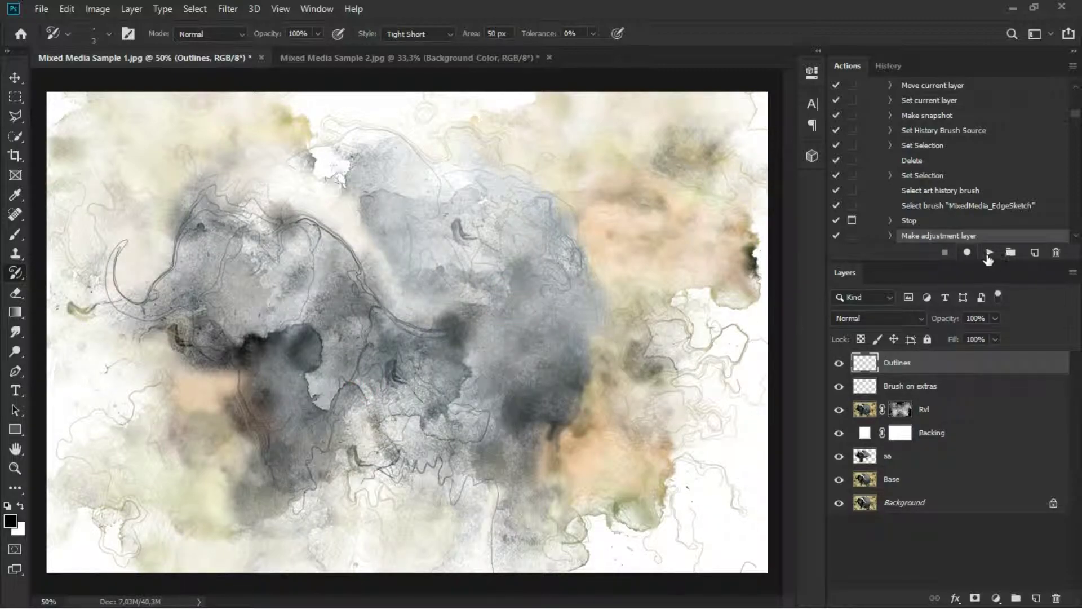
- Resume the action and adjust the Pattern Overlay opacity and scale for the white angular lines
click(987, 257)
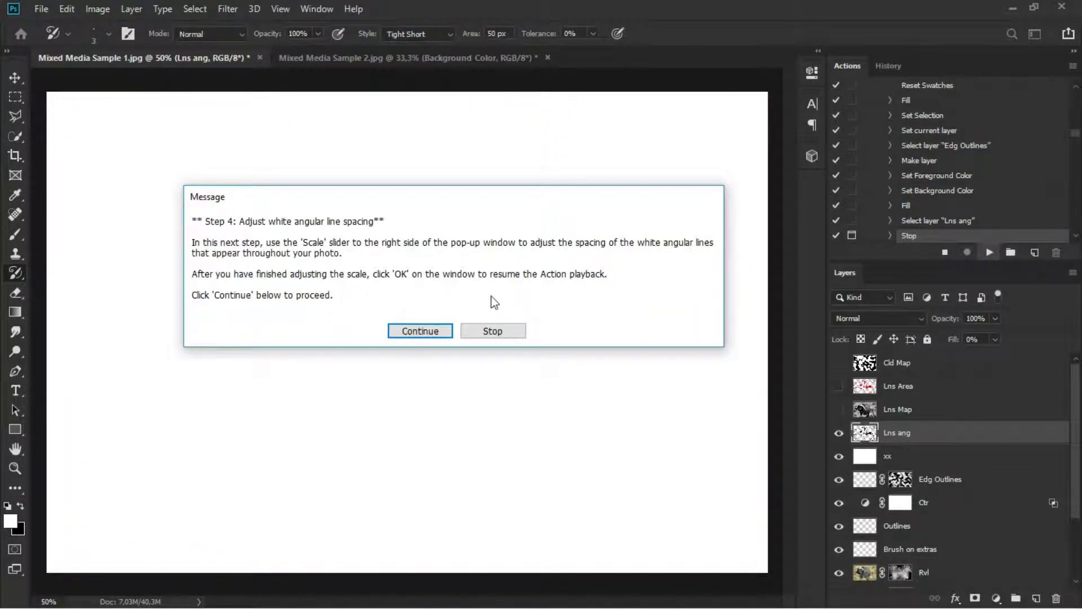
click(421, 332)
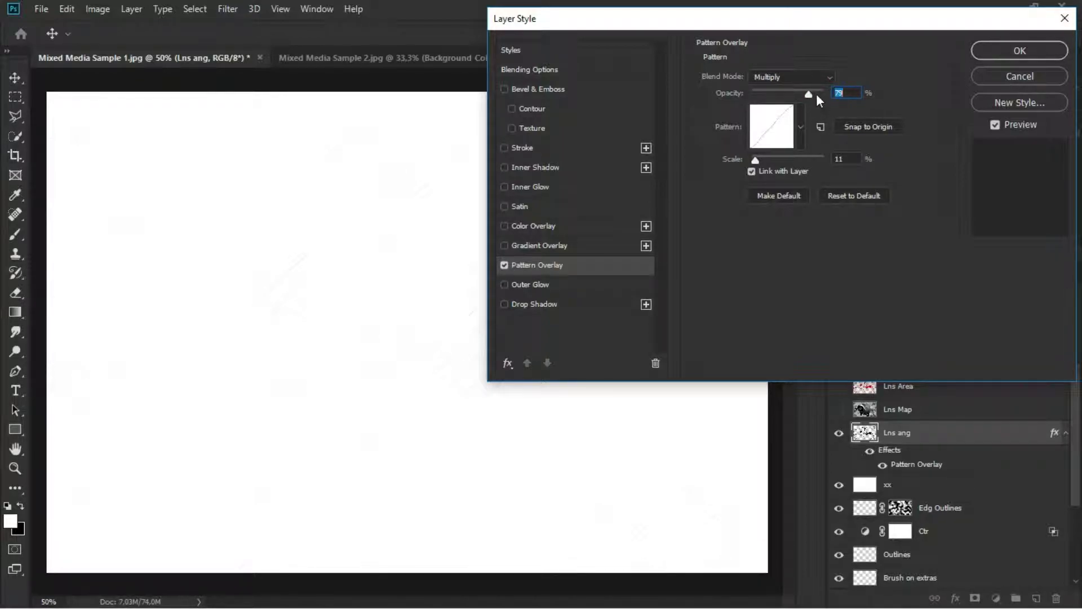
drag(817, 94, 787, 104)
mouse_move(755, 159)
mouse_down()
mouse_move(768, 156)
mouse_move(756, 153)
mouse_up()
click(1006, 49)
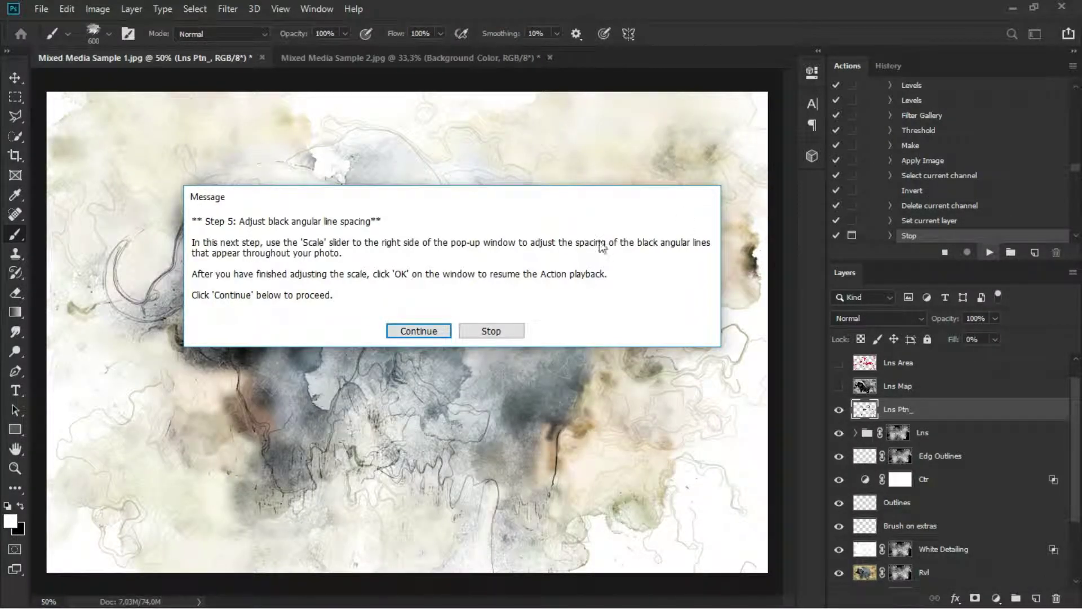
- Continue to the black angular line spacing and set its Pattern Overlay scale to 5%
drag(537, 199, 606, 189)
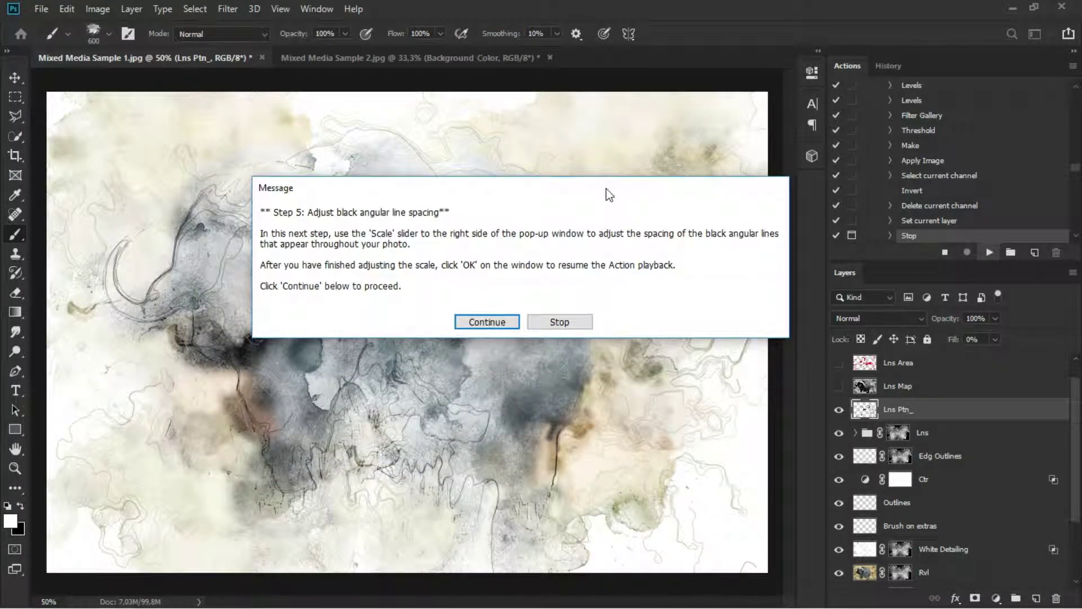
click(500, 323)
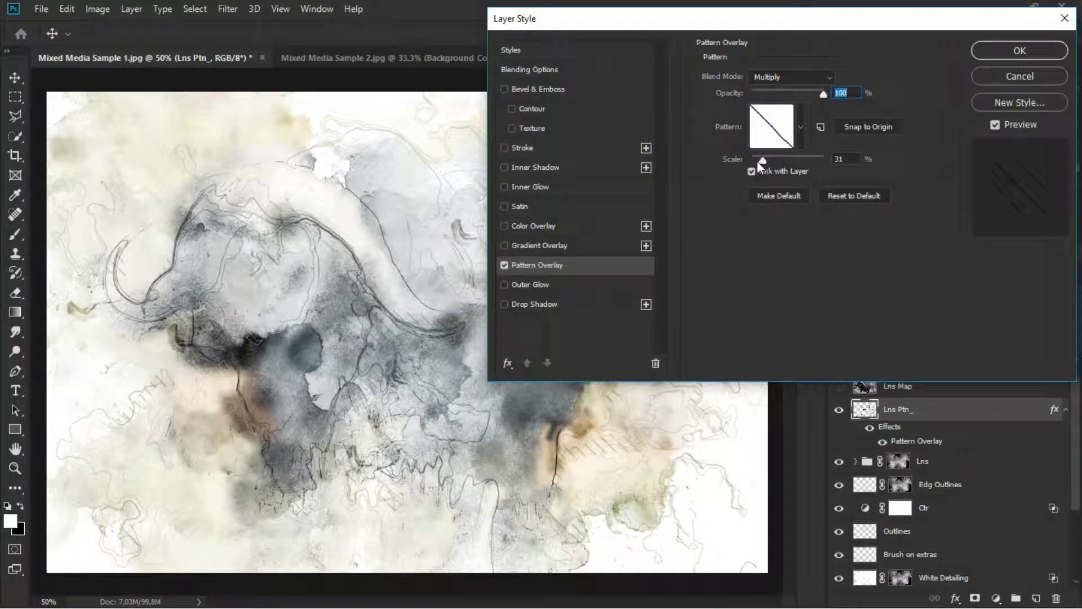
drag(758, 161, 754, 157)
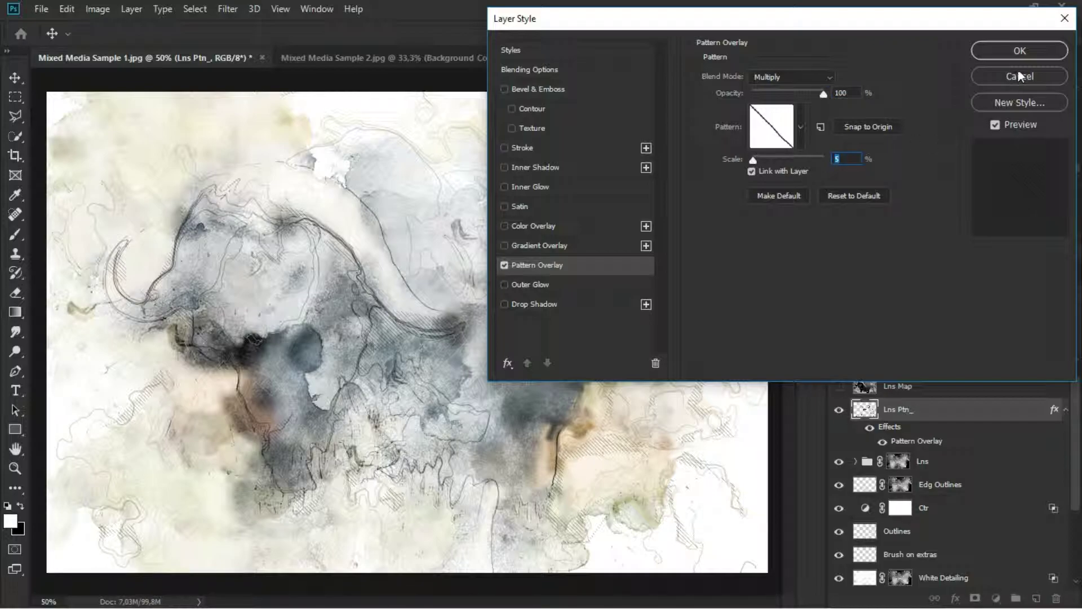
click(1020, 50)
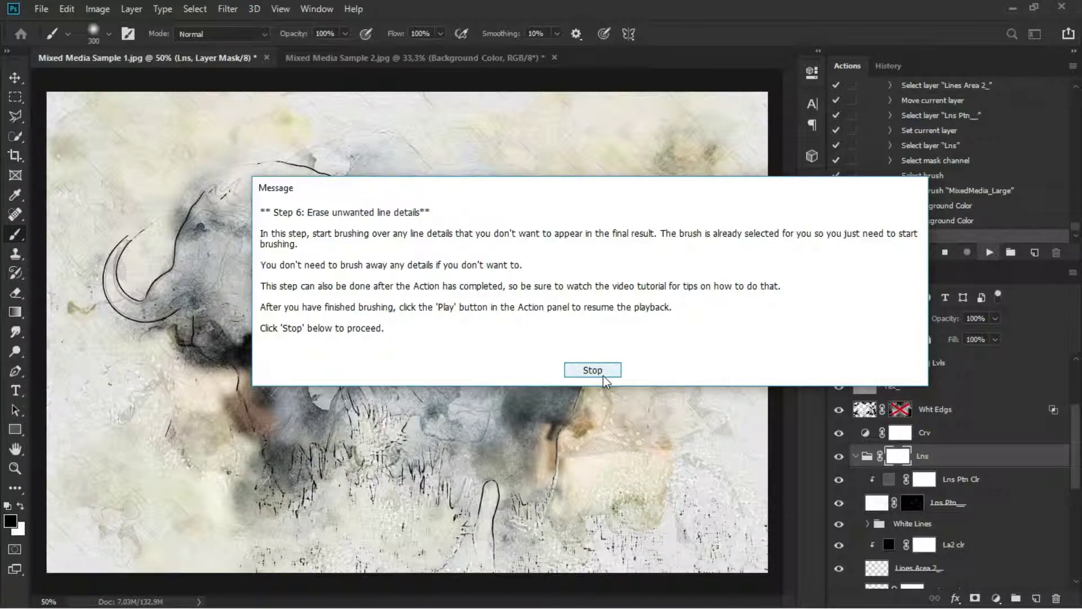
- Erase unwanted line details over the buffalo's head, body and legs and the grass by brushing on the Lns group mask
click(593, 370)
click(290, 239)
mouse_move(236, 299)
mouse_down()
mouse_move(253, 251)
mouse_move(168, 299)
mouse_move(168, 260)
mouse_move(157, 255)
mouse_move(244, 255)
mouse_move(248, 282)
mouse_up()
mouse_move(302, 447)
mouse_down()
mouse_move(345, 446)
mouse_move(352, 476)
mouse_move(568, 498)
mouse_move(633, 474)
mouse_move(643, 439)
mouse_move(680, 471)
mouse_move(690, 381)
mouse_up()
mouse_move(583, 248)
mouse_down()
mouse_move(515, 255)
mouse_move(442, 228)
mouse_move(491, 253)
mouse_move(480, 272)
mouse_up()
mouse_move(502, 333)
mouse_down()
mouse_move(433, 381)
mouse_move(407, 376)
mouse_up()
mouse_move(181, 425)
mouse_down()
mouse_move(106, 423)
mouse_move(157, 434)
mouse_move(148, 482)
mouse_move(204, 526)
mouse_up()
mouse_move(390, 549)
mouse_down()
mouse_move(488, 515)
mouse_move(471, 532)
mouse_move(534, 533)
mouse_move(616, 507)
mouse_up()
mouse_move(309, 174)
mouse_down()
mouse_move(299, 193)
mouse_move(300, 170)
mouse_up()
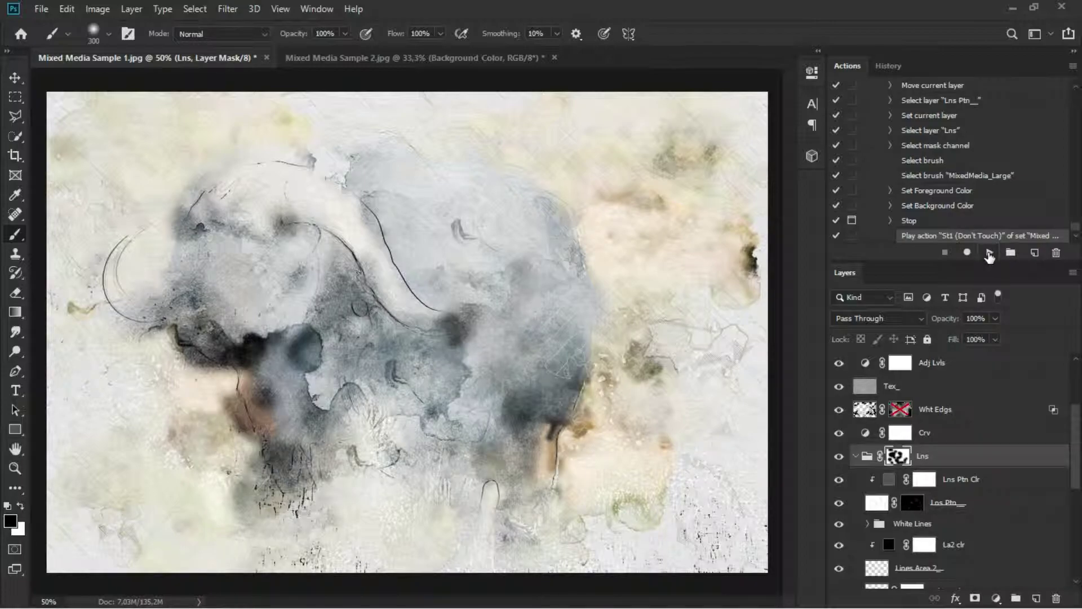
- Resume the action until it finishes, and compare the Mixed Media group with the original buffalo photo by hiding and showing it
click(989, 253)
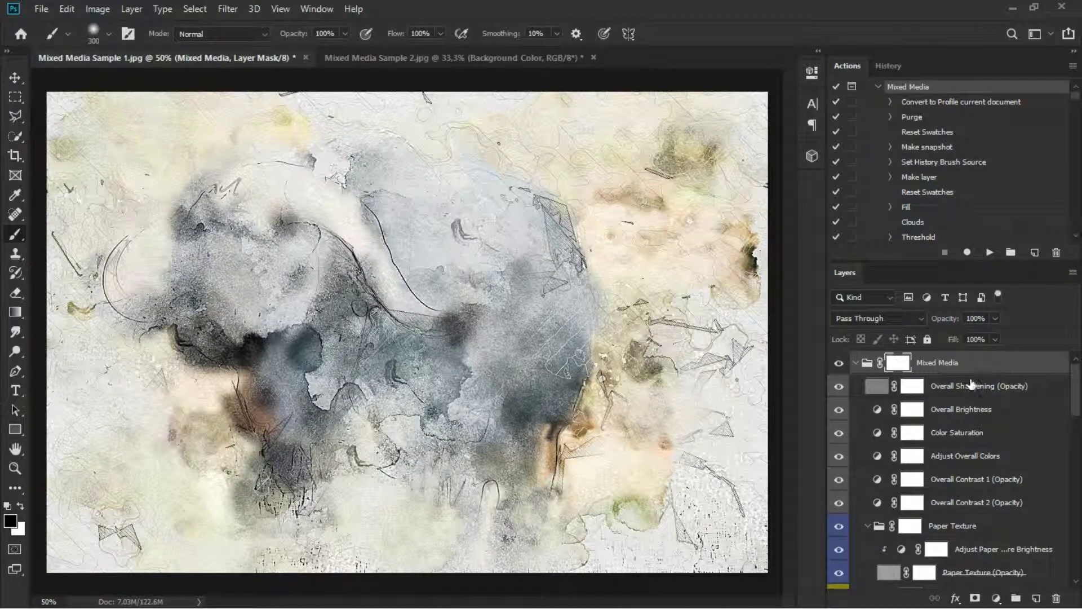
click(839, 363)
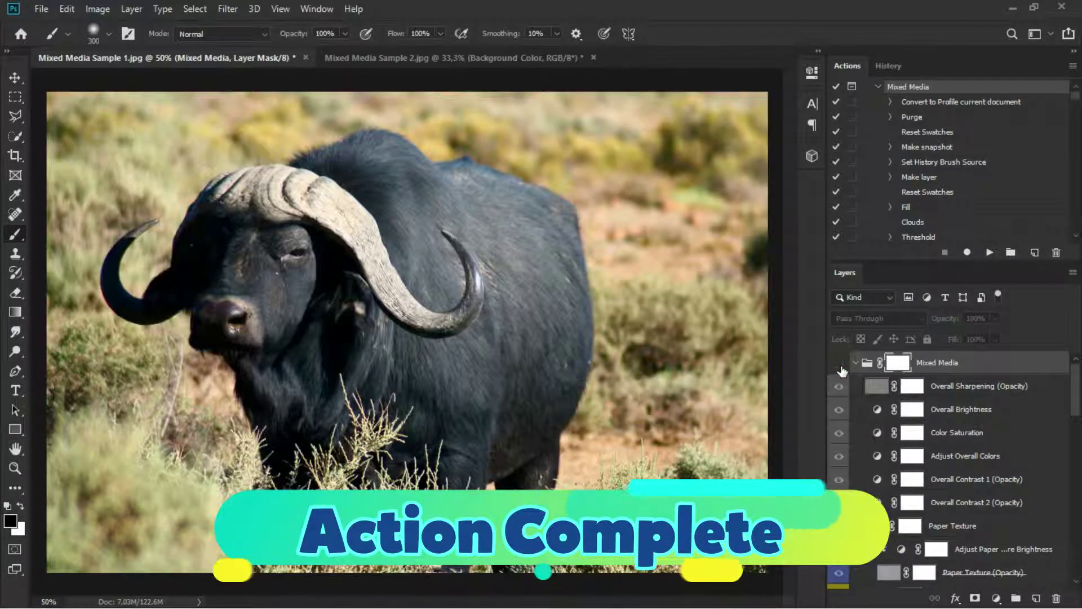
click(840, 364)
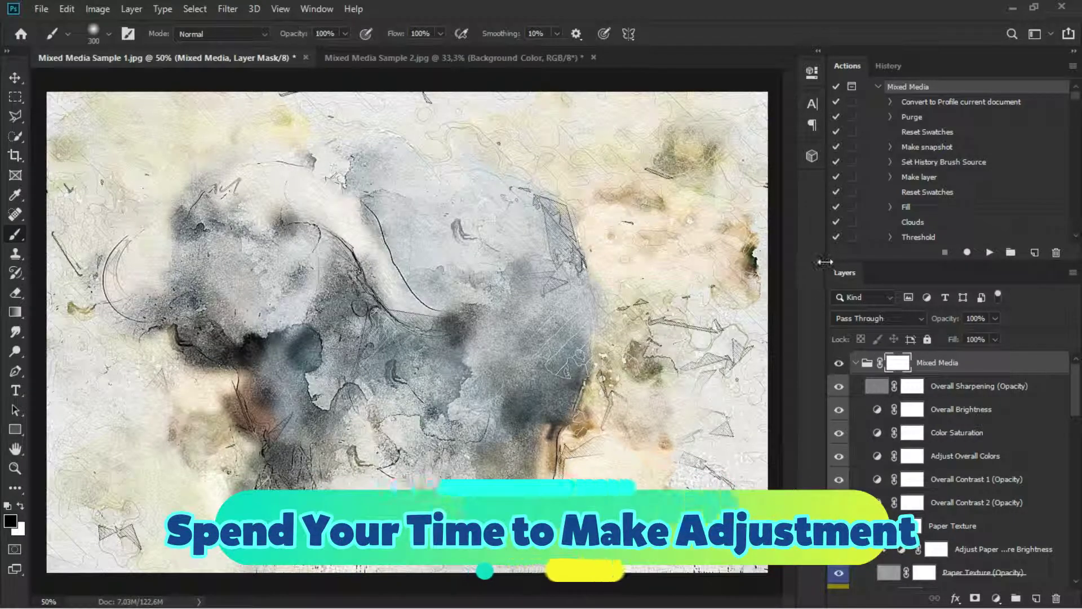
- Adjust the layer list's width and preview the brightness, saturation, color, contrast and Paper Texture effects by switching their visibility off and on
drag(825, 262, 901, 262)
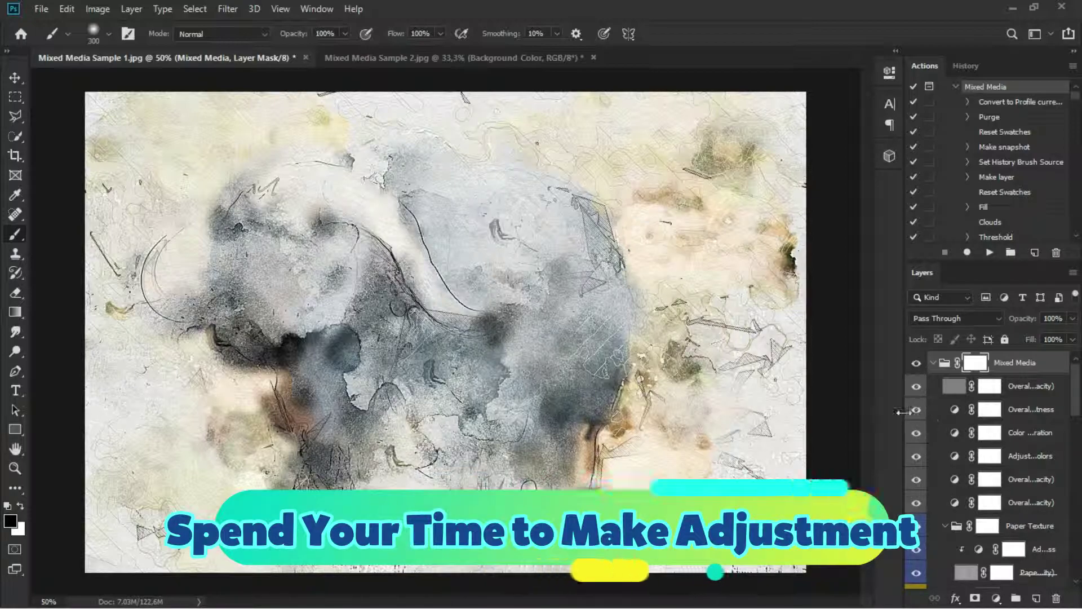
drag(902, 405, 872, 404)
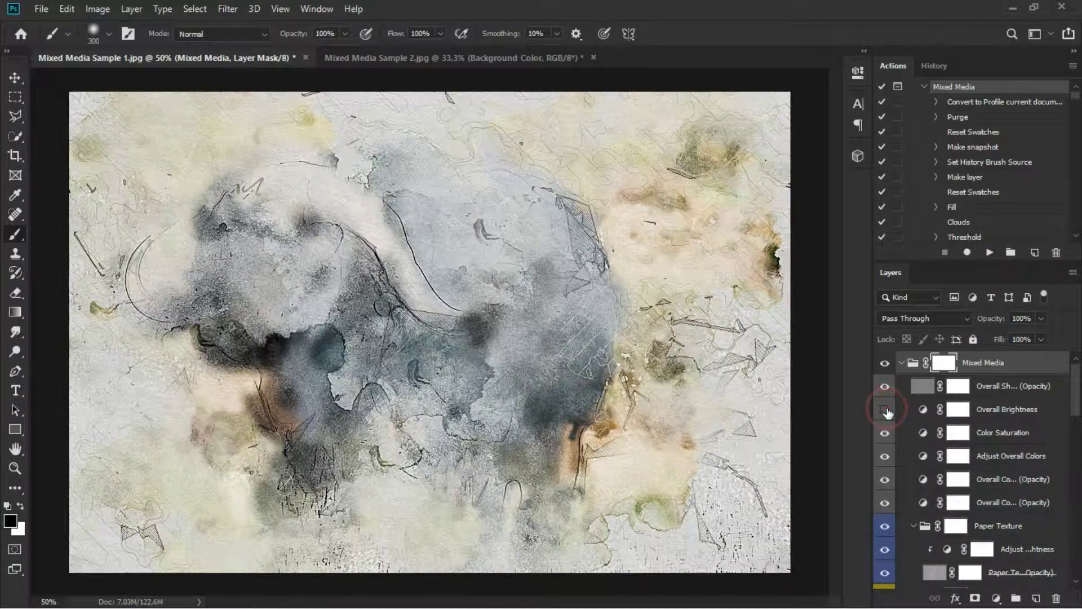
click(884, 410)
click(885, 412)
click(881, 429)
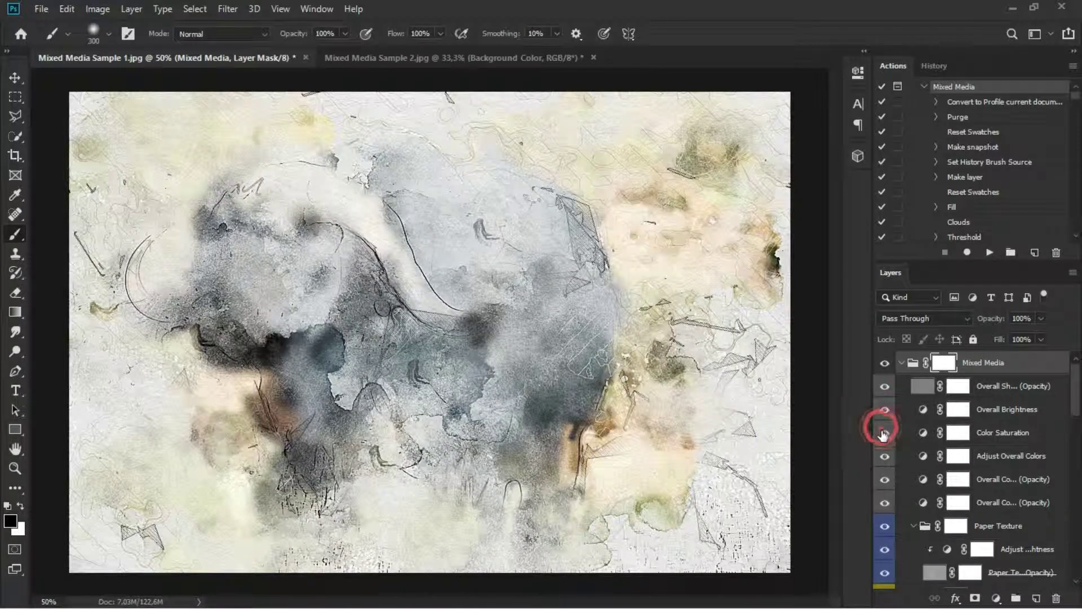
click(883, 451)
click(884, 451)
click(884, 479)
click(884, 479)
click(884, 503)
click(885, 503)
click(885, 527)
click(886, 526)
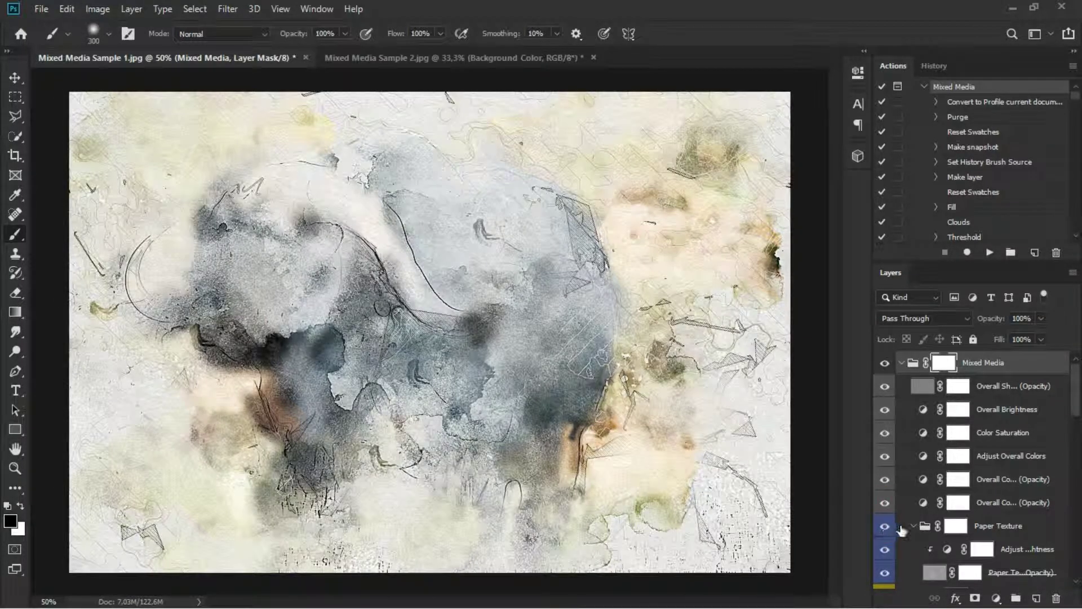
- Preview the Line Art group and its diagonal line subgroups by hiding and showing each one
scroll(888, 518, down, 5)
click(885, 480)
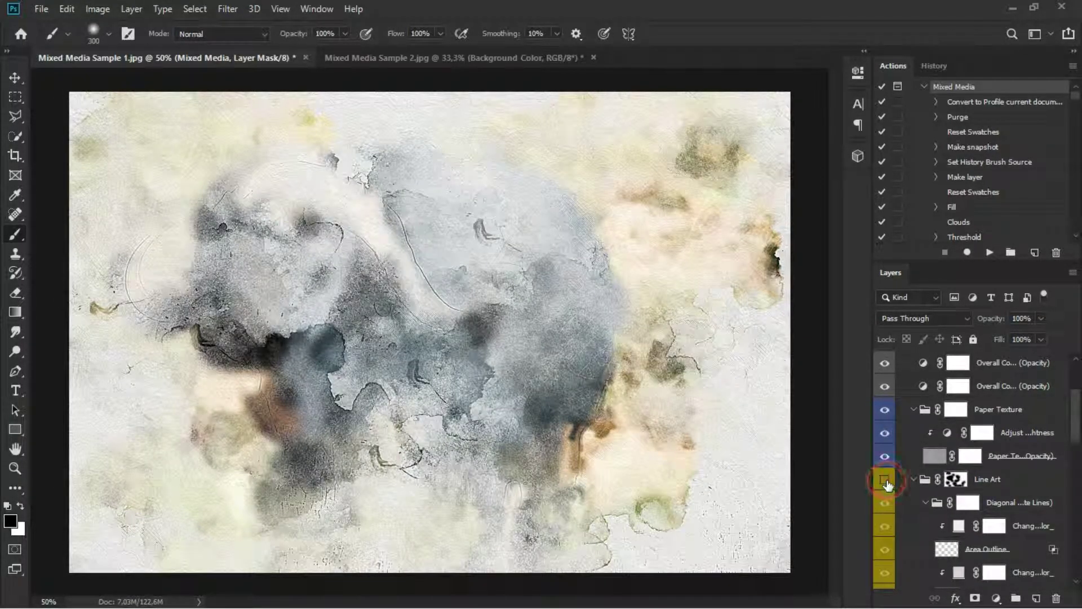
click(886, 480)
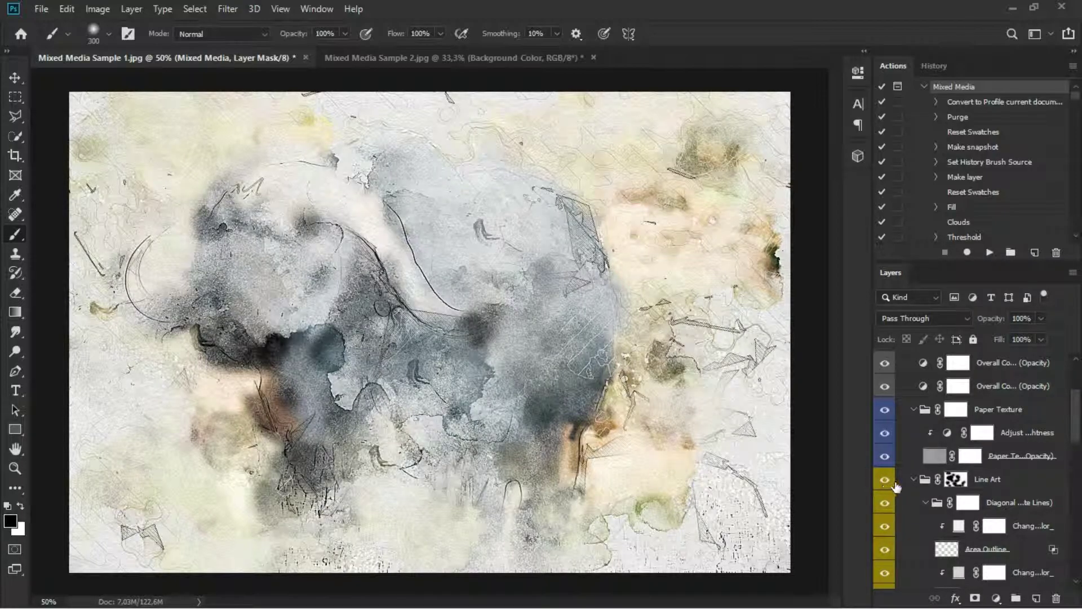
click(886, 505)
click(886, 505)
scroll(886, 551, down, 4)
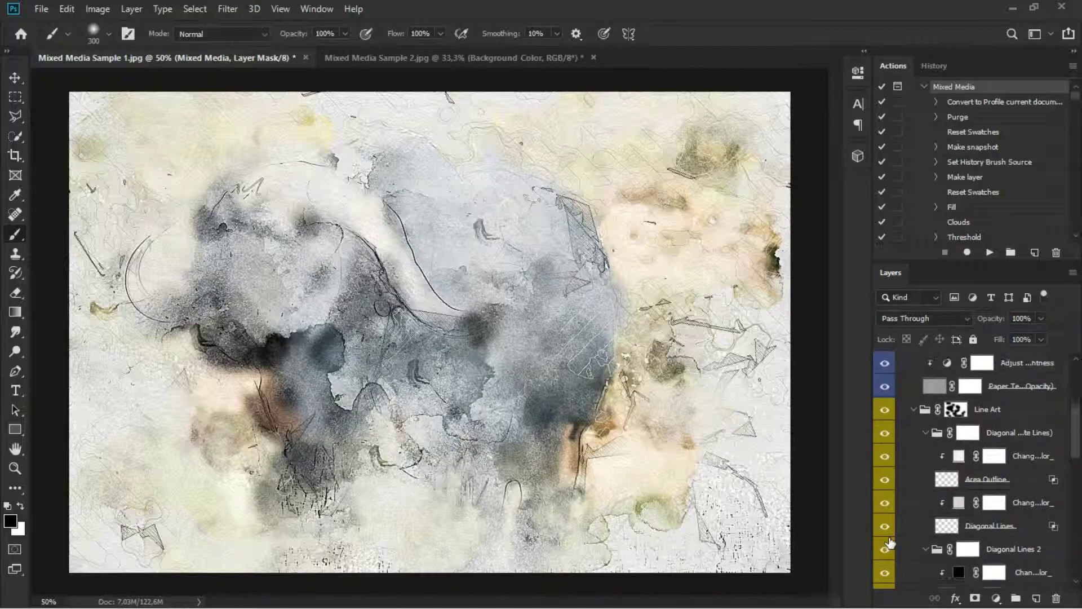
click(886, 526)
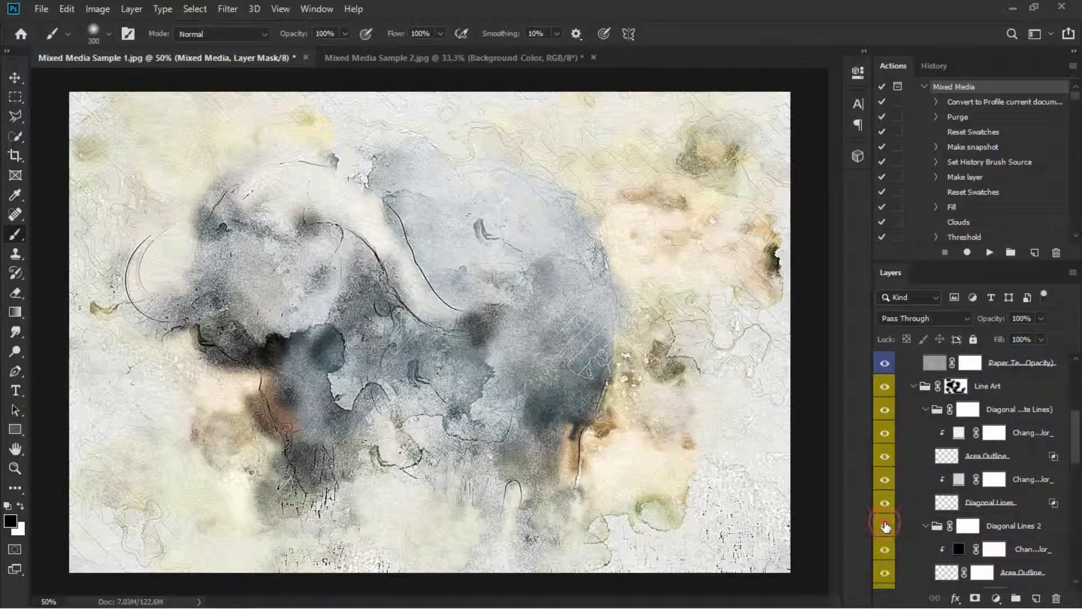
click(885, 526)
scroll(886, 521, down, 3)
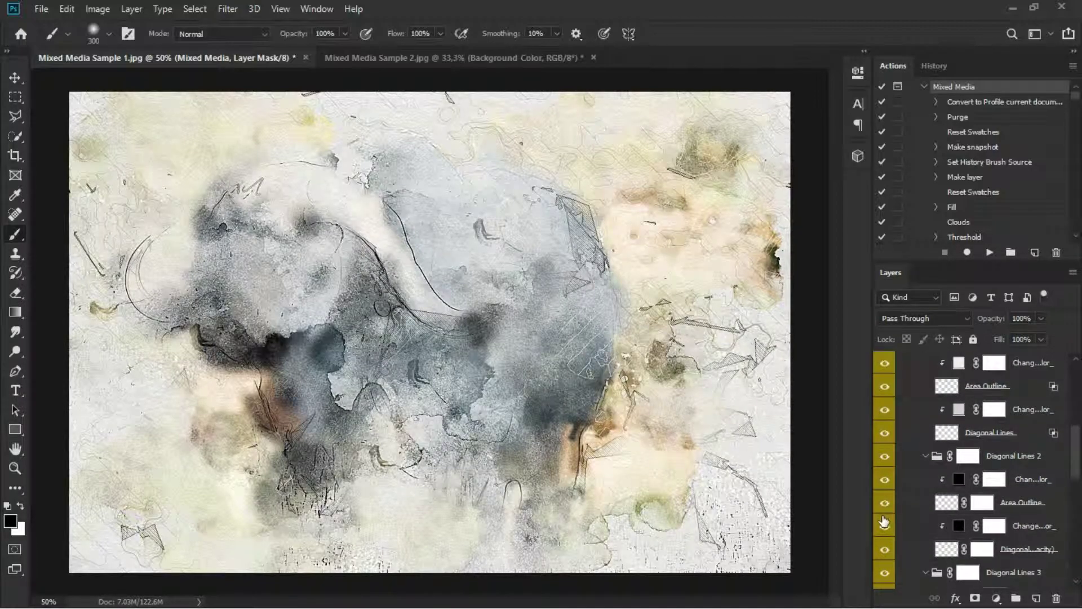
click(885, 572)
click(884, 573)
click(886, 573)
scroll(905, 533, down, 5)
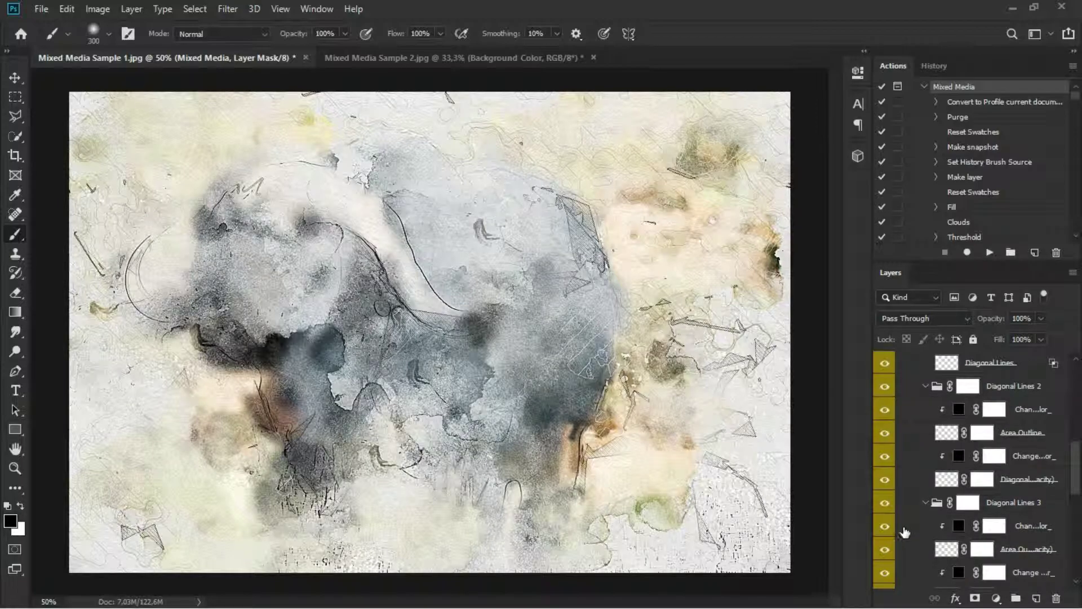
scroll(897, 516, down, 2)
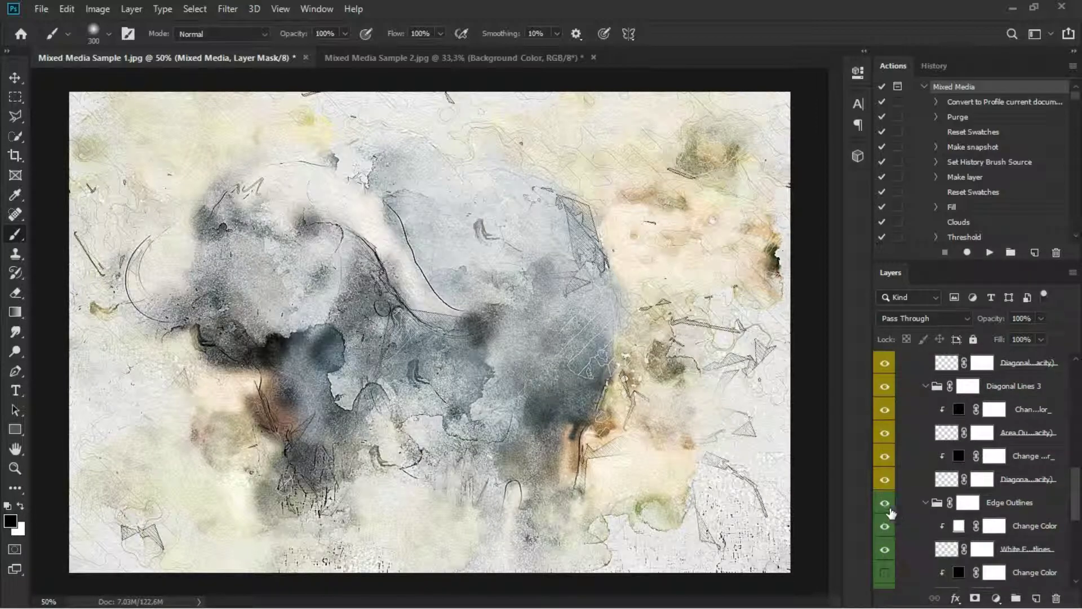
- Preview the Edge Outlines group and show both dark edge outline layers together with their Change Color layers
click(886, 505)
click(886, 505)
scroll(887, 505, down, 2)
click(886, 527)
click(886, 527)
click(886, 527)
click(885, 574)
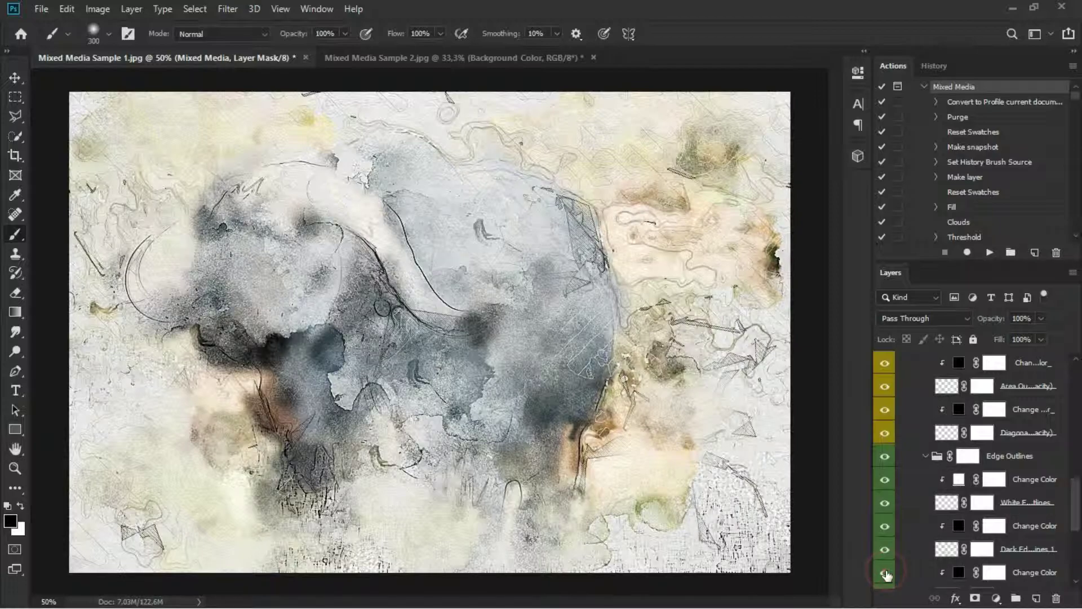
click(886, 574)
click(886, 574)
- Preview the Vignette and Apply Color Tint layers by showing each one briefly and hiding it again
scroll(902, 541, down, 3)
scroll(902, 524, down, 2)
click(884, 479)
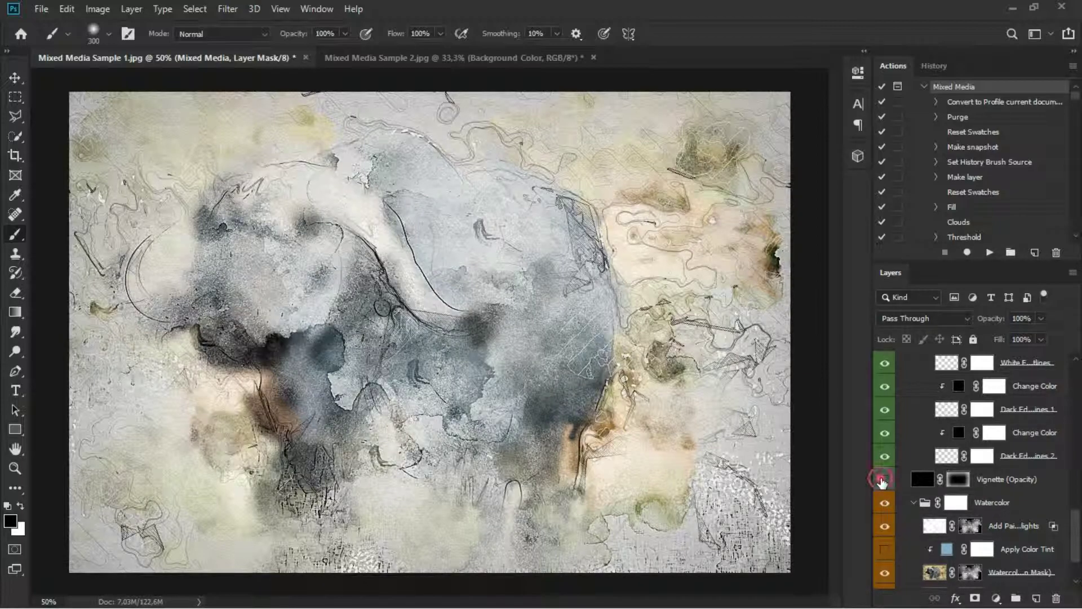
click(882, 480)
scroll(883, 484, down, 3)
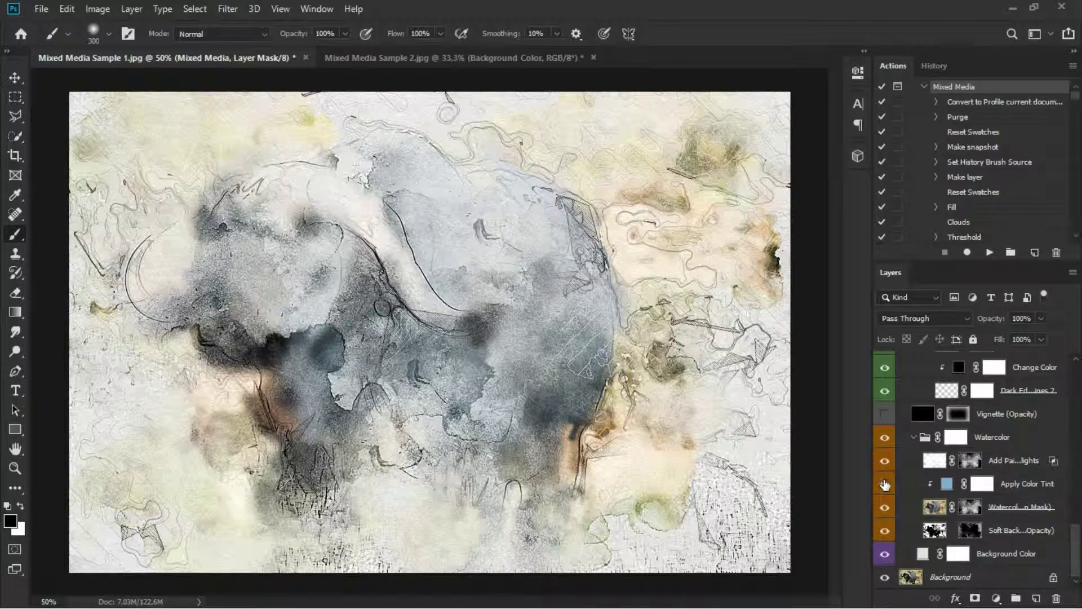
click(884, 485)
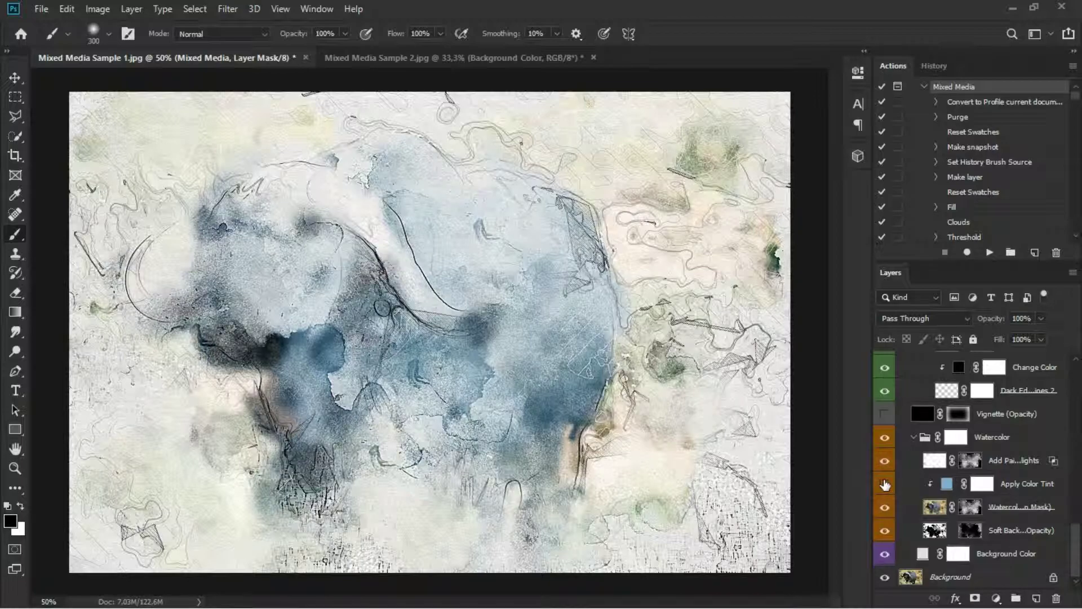
click(885, 483)
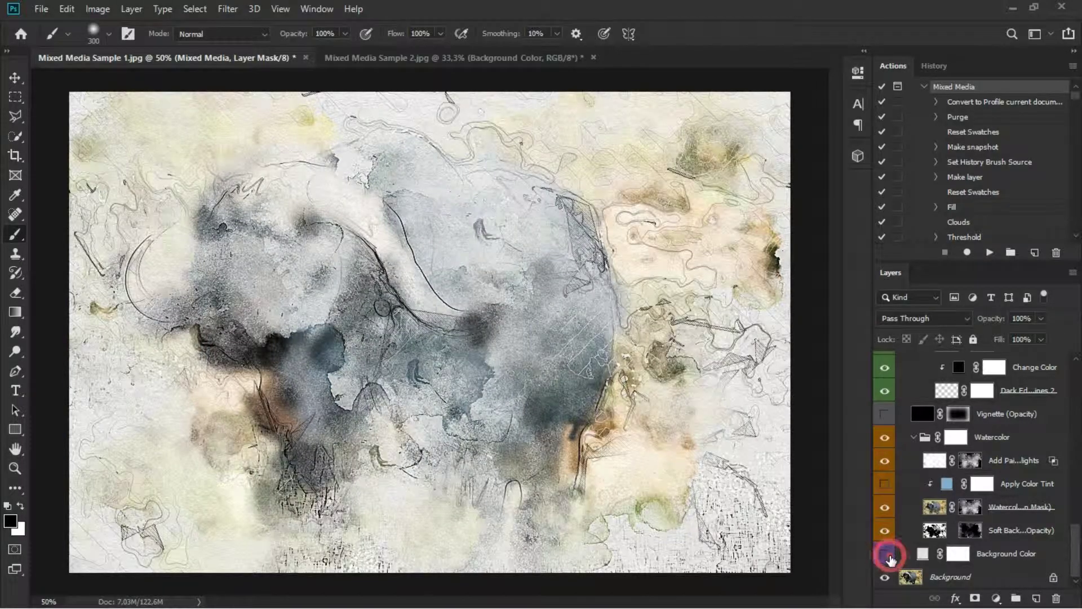
- Examine what the Background Color, watercolor and soft background layers contribute by hiding and showing each one
click(884, 554)
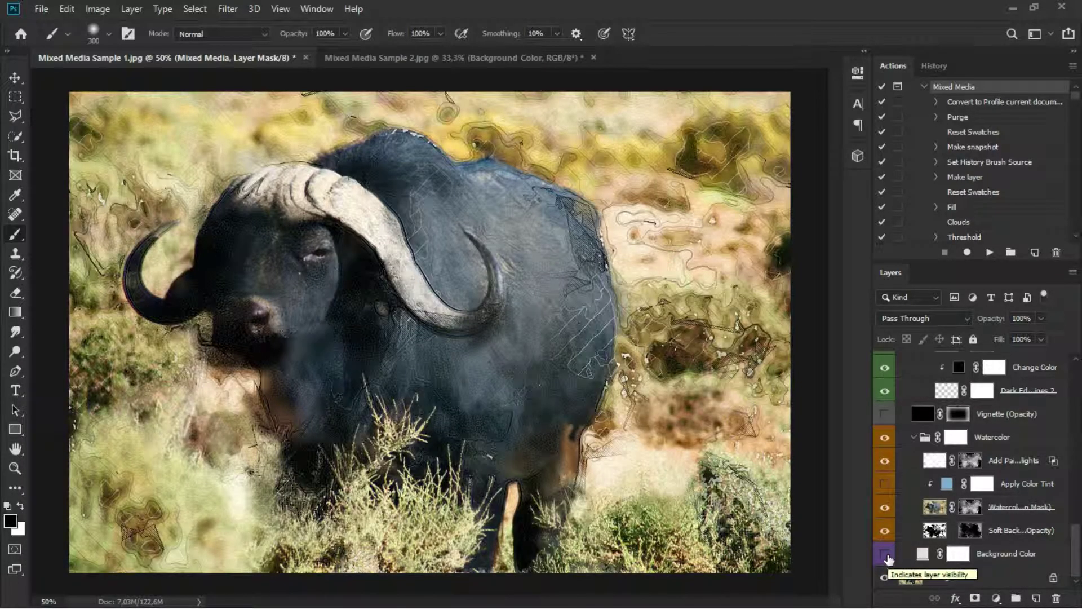
click(886, 556)
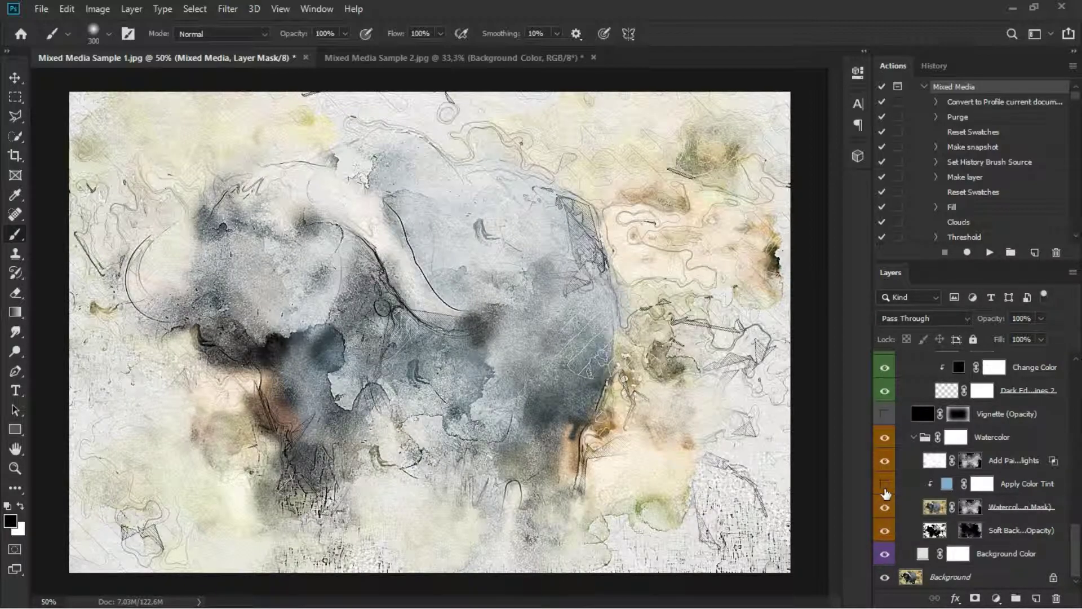
click(886, 507)
click(886, 507)
click(885, 531)
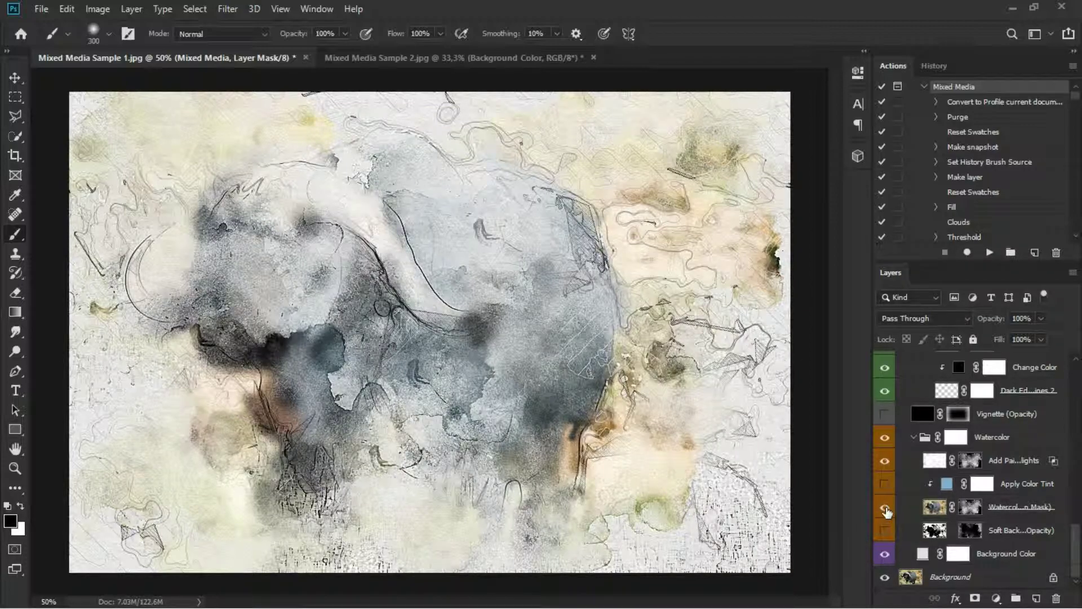
click(885, 508)
click(885, 507)
click(886, 531)
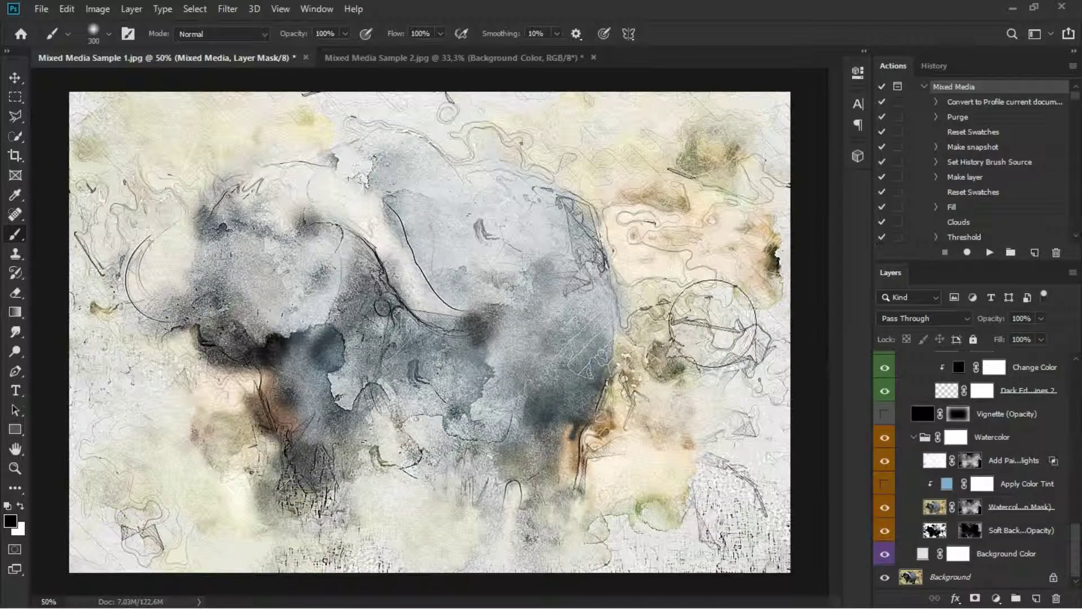
- Start saving the buffalo artwork as a new file named Mixed Media Sample 1 after
click(45, 8)
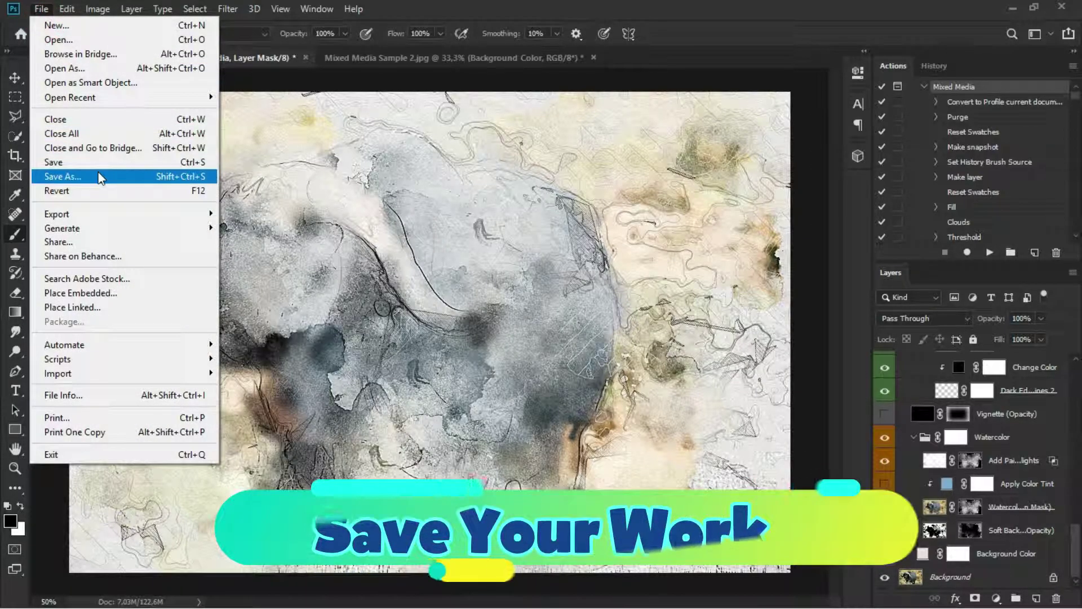
click(57, 174)
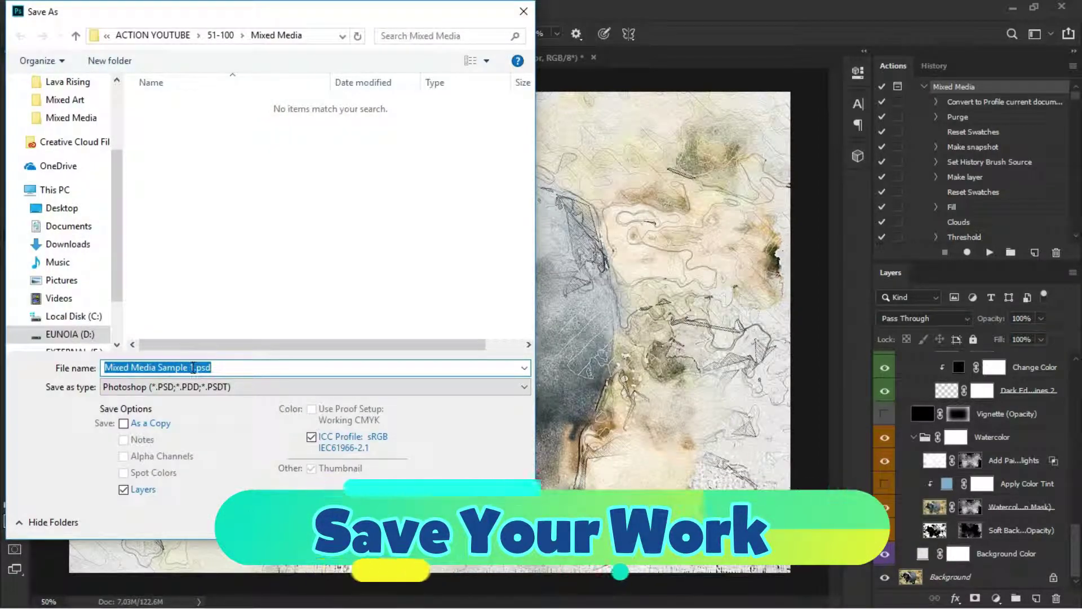
key(End)
key(BackSpace)
key(BackSpace)
key(BackSpace)
key(BackSpace)
key(BackSpace)
key(BackSpace)
text(1)
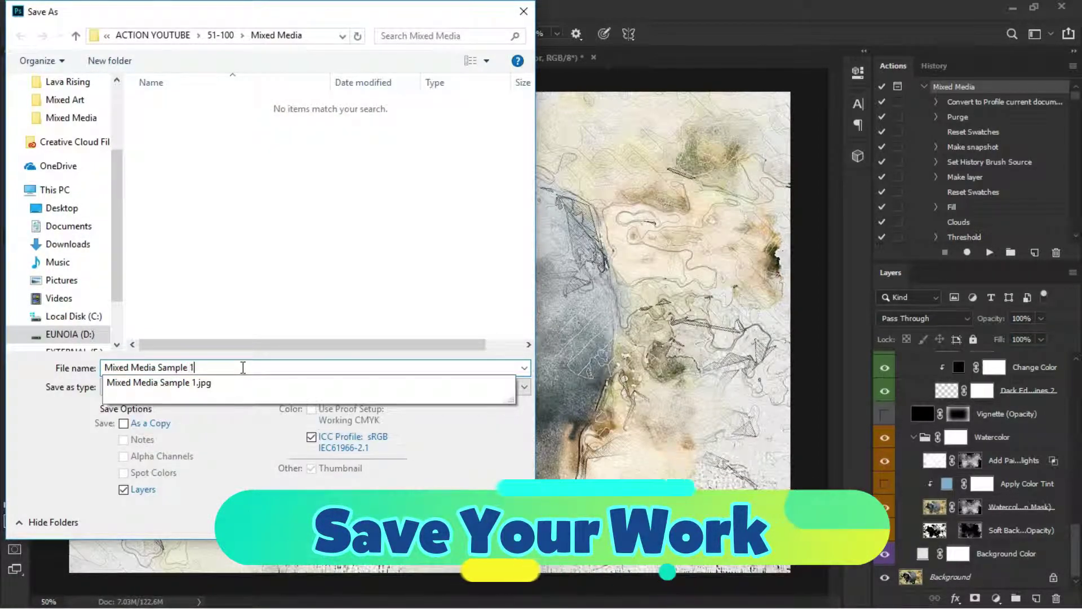
text( after)
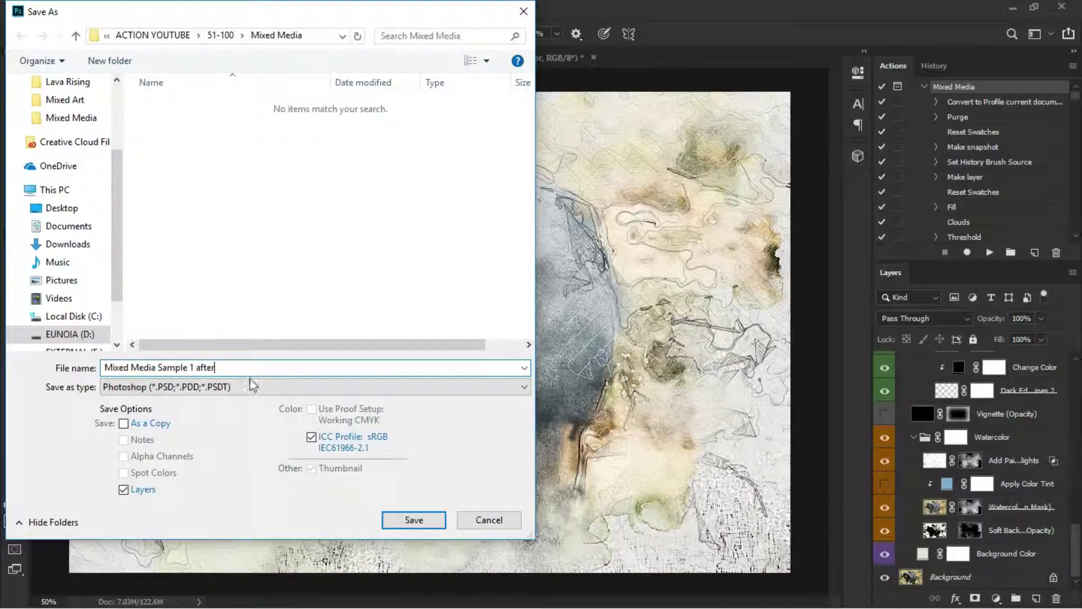
- Choose JPEG as the file format and save the artwork, accepting the JPEG options
click(248, 387)
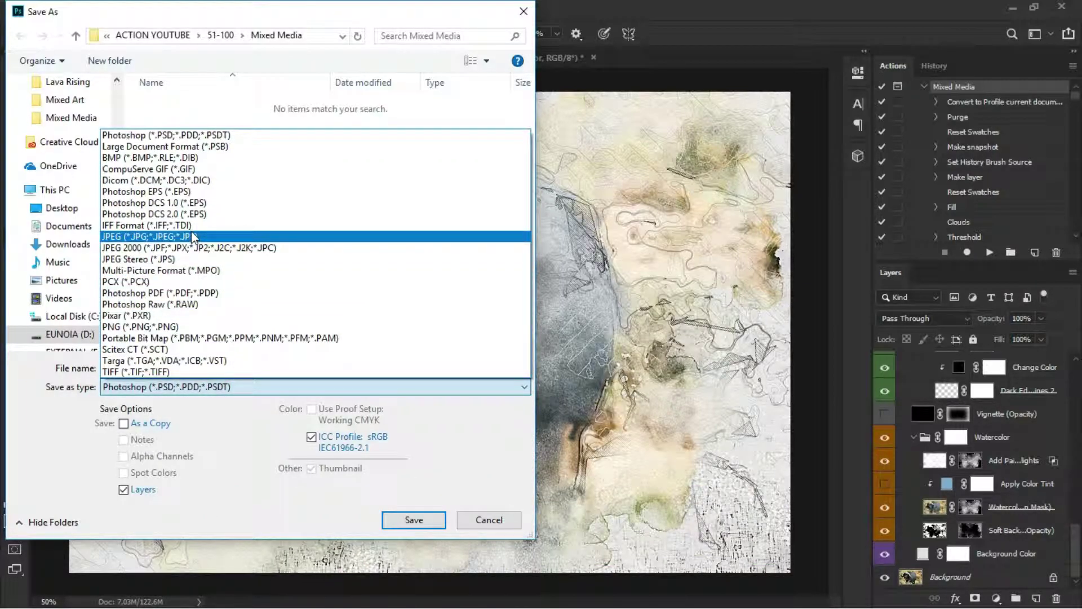
click(191, 236)
click(414, 519)
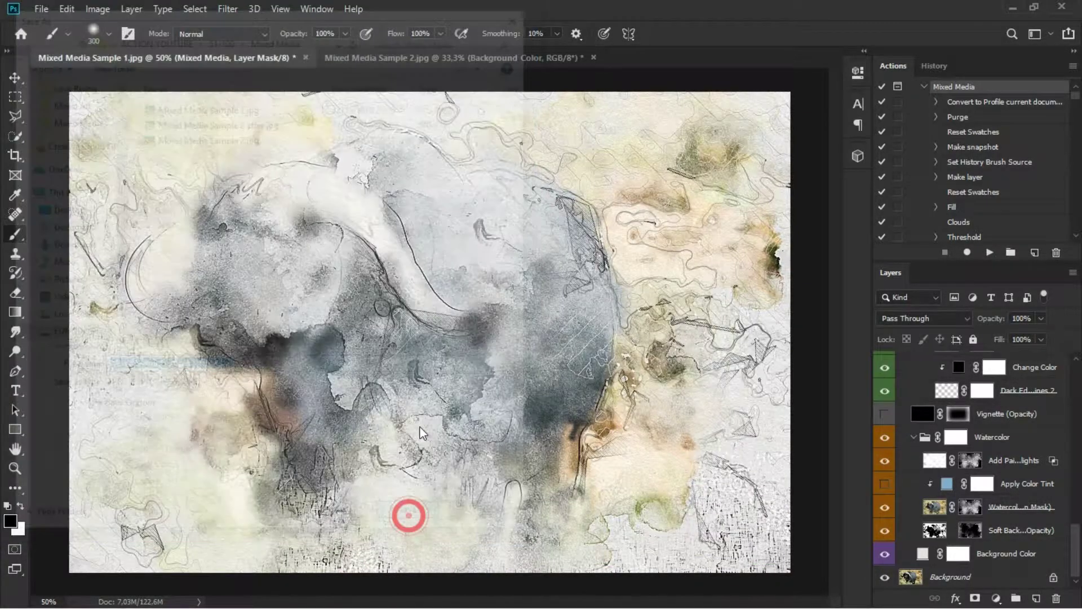
click(617, 143)
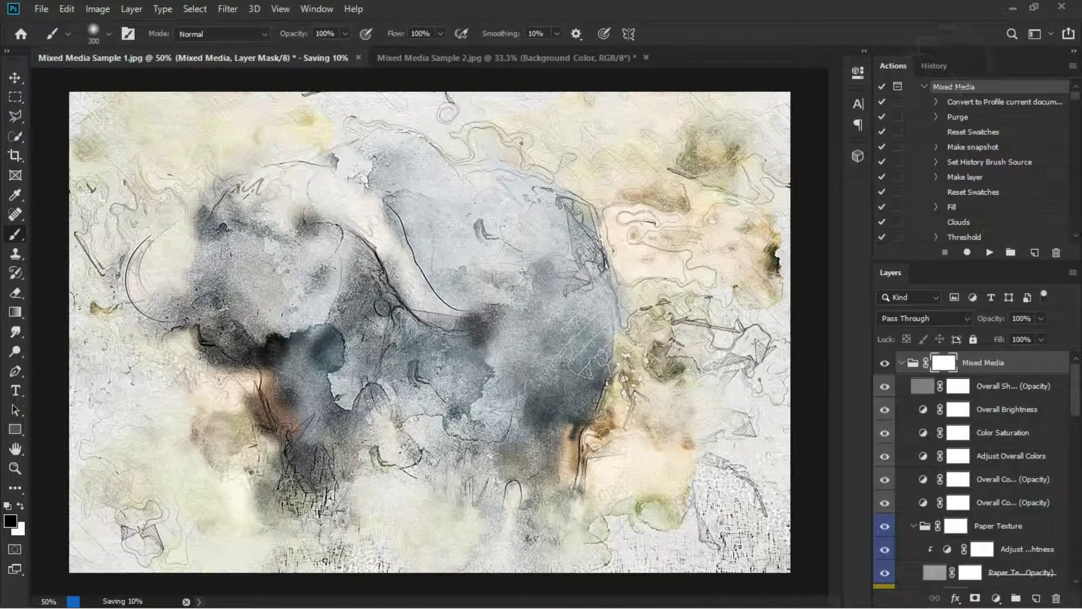
- Switch to the Mixed Media folder in File Explorer, open Mixed Media Sample 2.jpg and compare it with the saved rabbit and buffalo artworks
click(1013, 9)
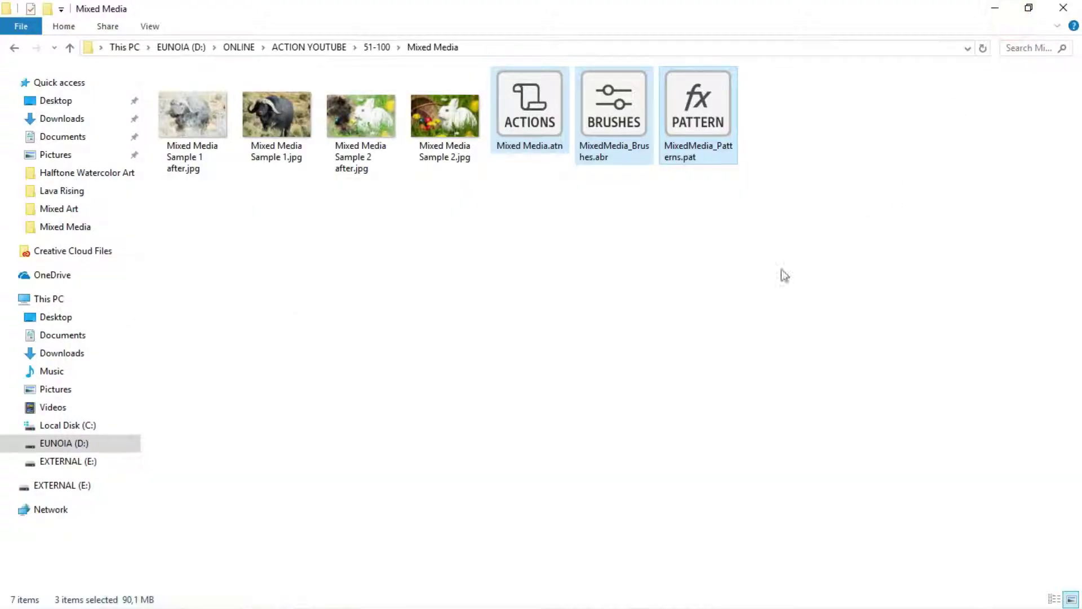
click(732, 285)
double_click(443, 113)
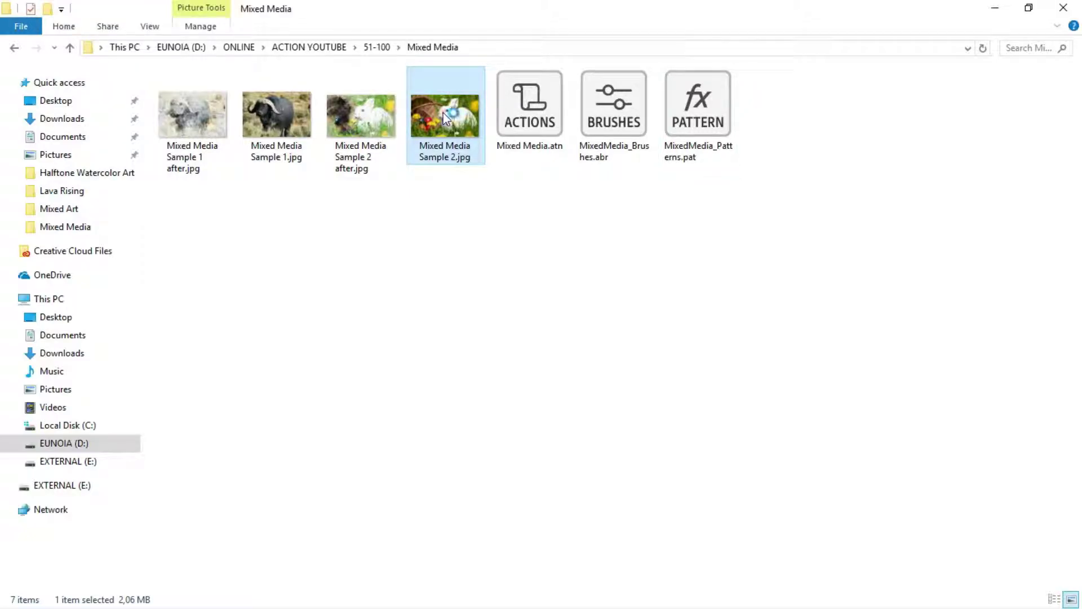
key(Right)
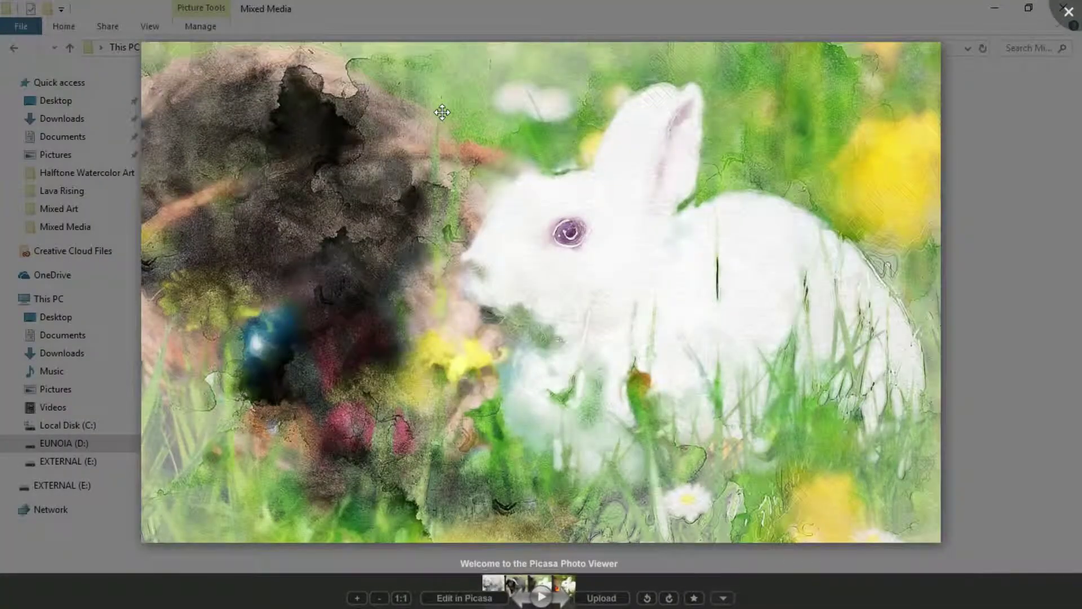
key(Left)
key(Right)
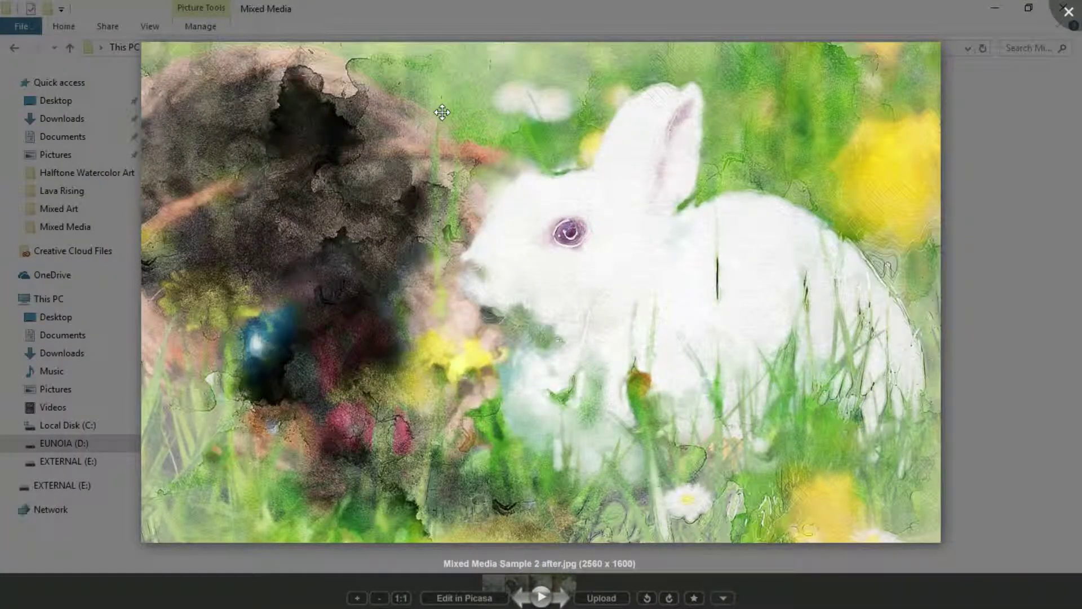
key(Left)
key(Left)
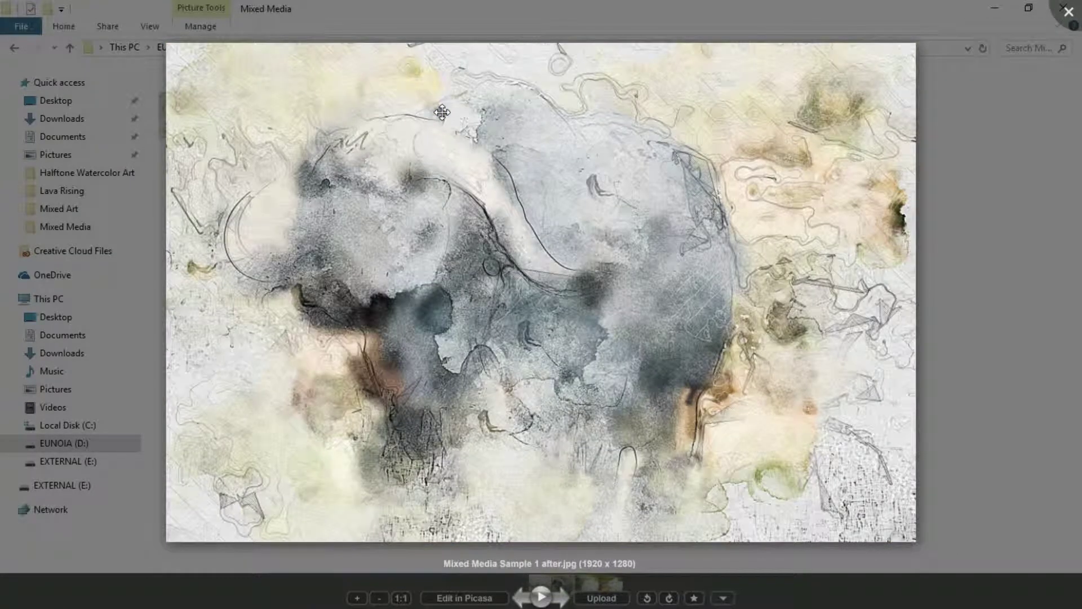
- Compare the saved buffalo artwork with the adjacent image once more and close the photo viewer
key(Right)
key(Left)
click(1068, 11)
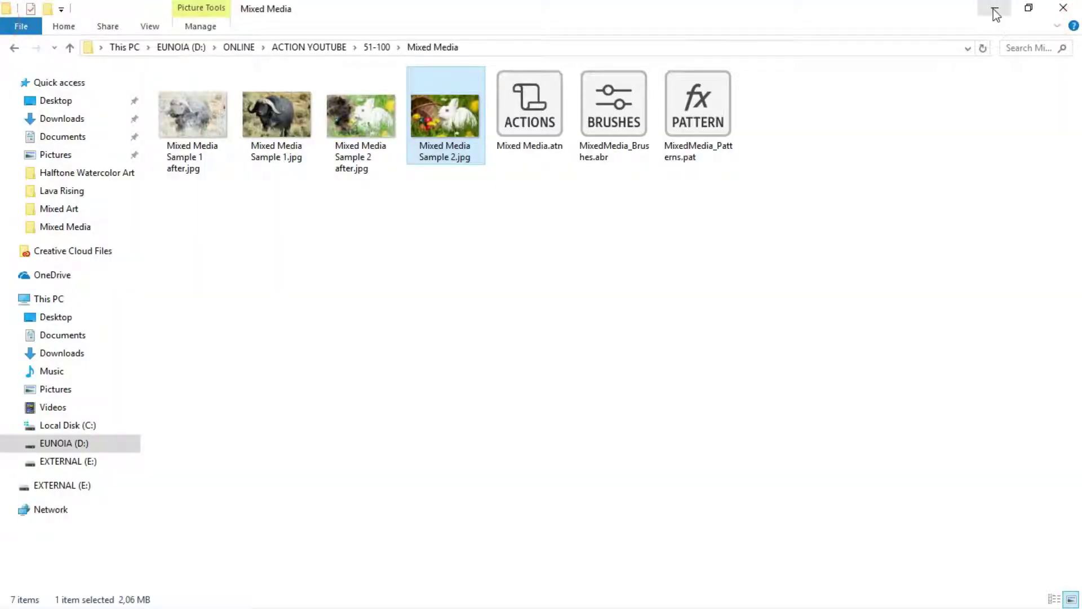
- Switch from File Explorer to Photoshop and select the Background Color layer of the buffalo artwork
click(995, 8)
click(203, 592)
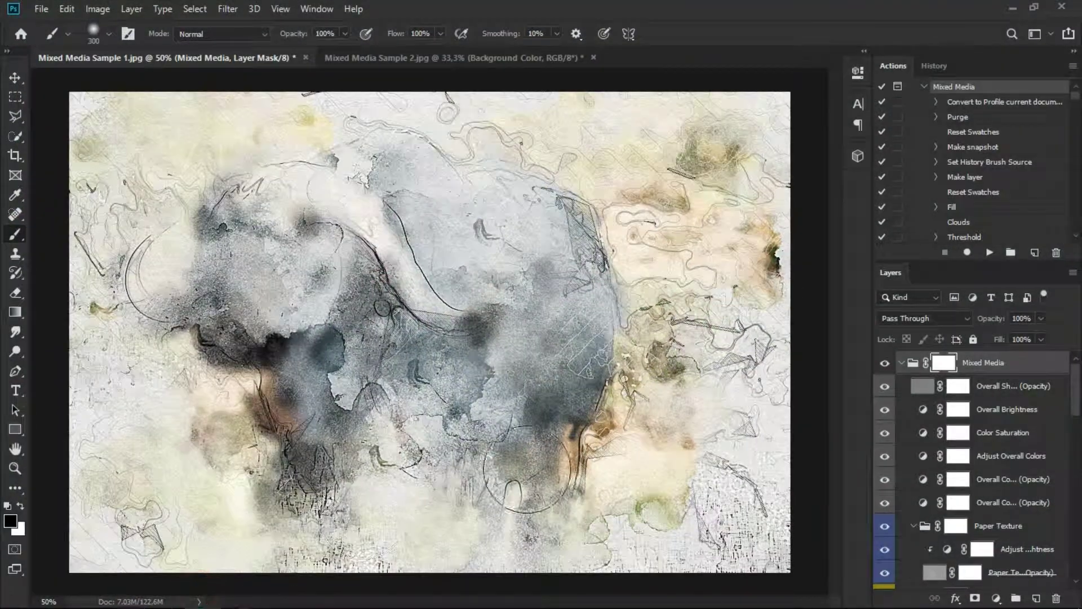
scroll(927, 520, down, 2)
scroll(927, 520, down, 7)
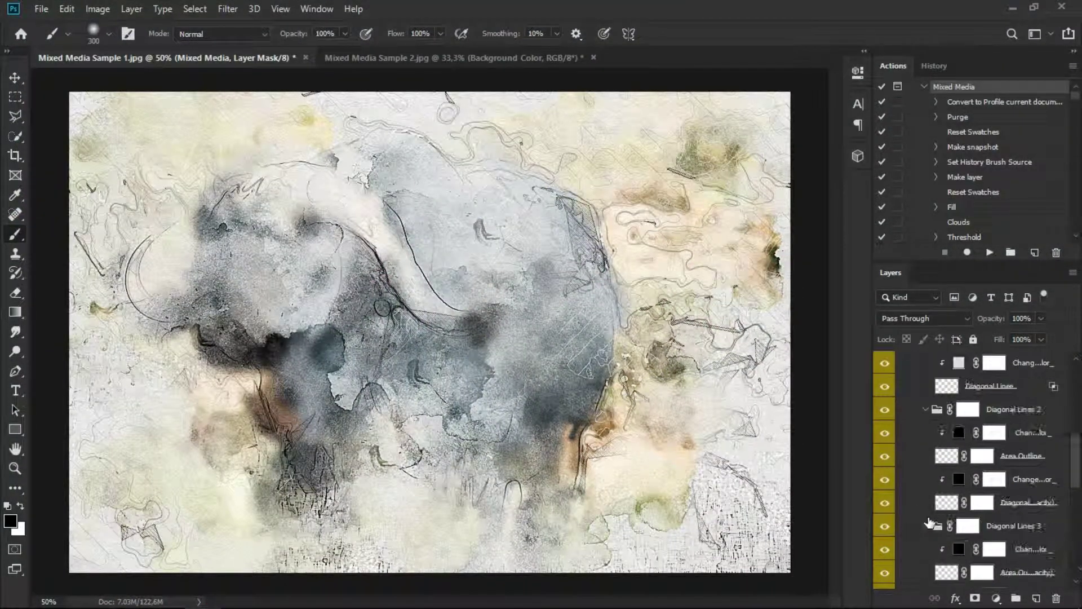
scroll(931, 521, down, 3)
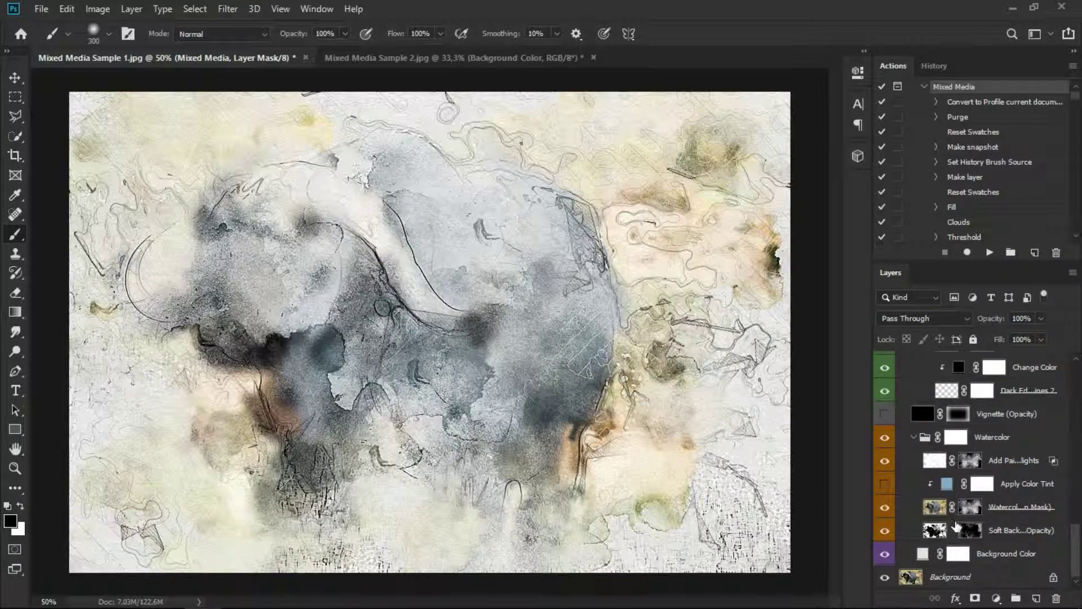
click(985, 558)
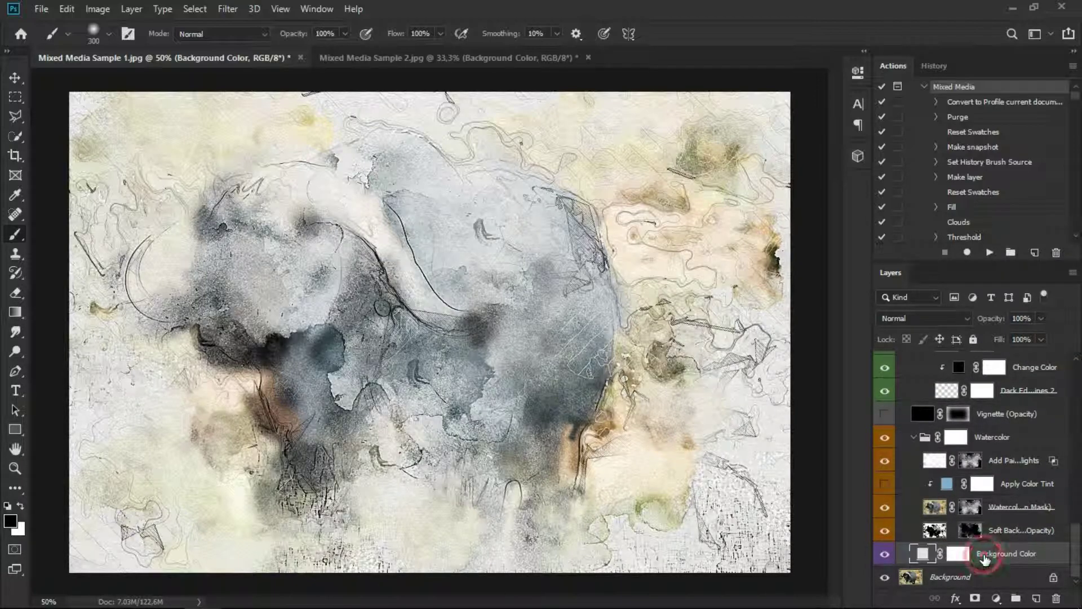
- Gradually lower the Background Color layer's opacity to 27% and reduce its fill to 76%
click(1022, 319)
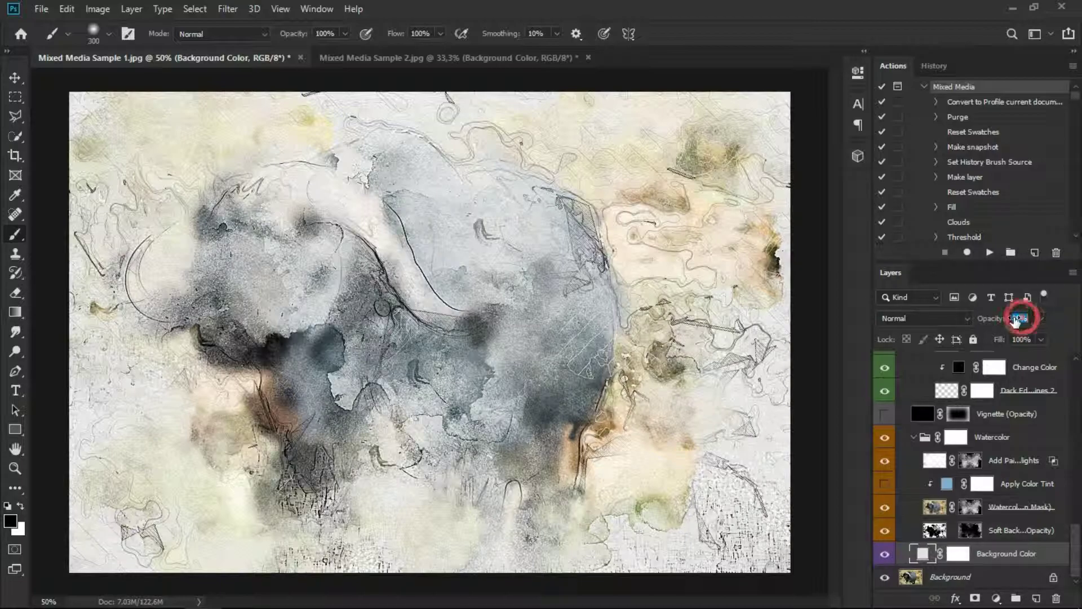
text(88)
key(Return)
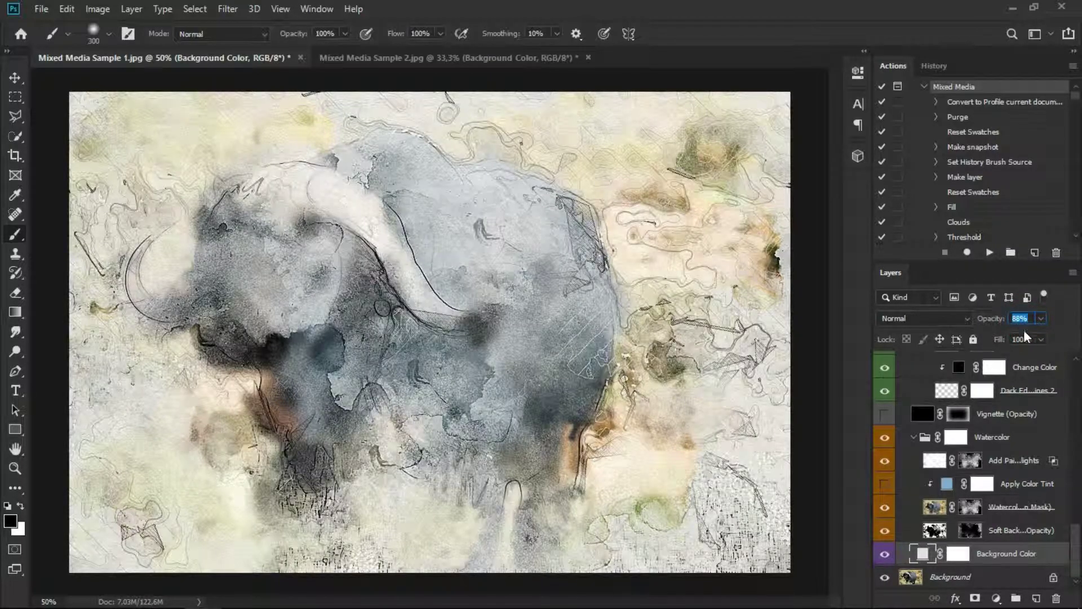
text(74)
key(Return)
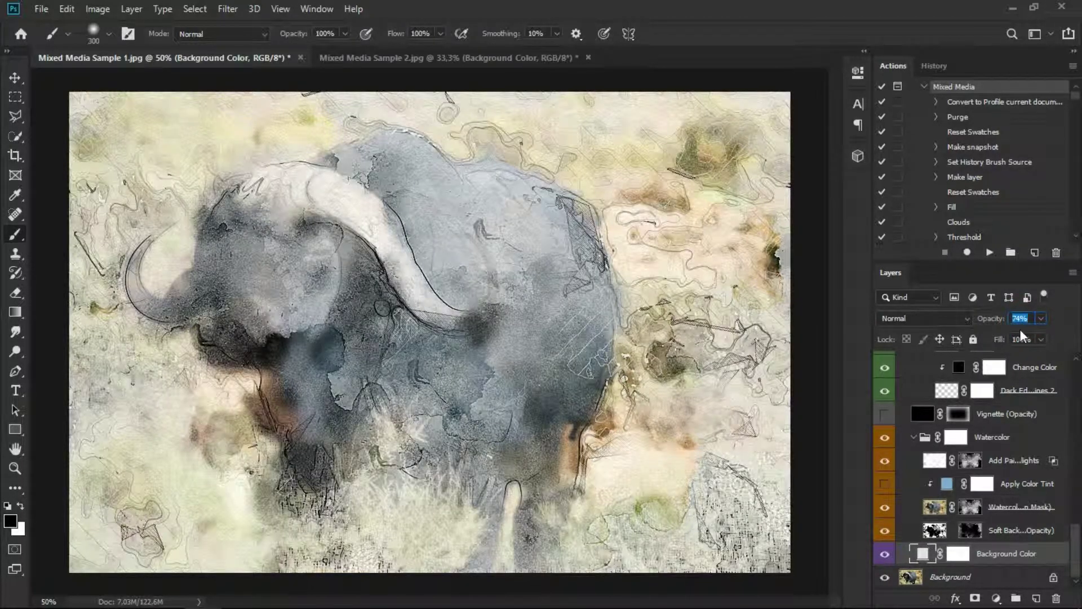
text(58)
key(Return)
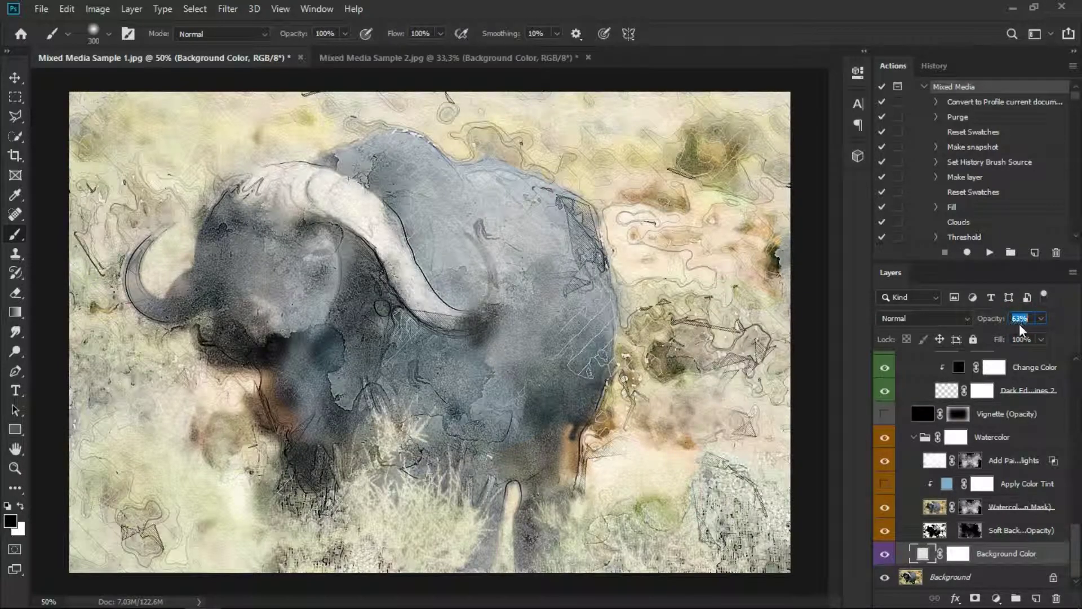
text(54)
key(Return)
text(50)
key(Return)
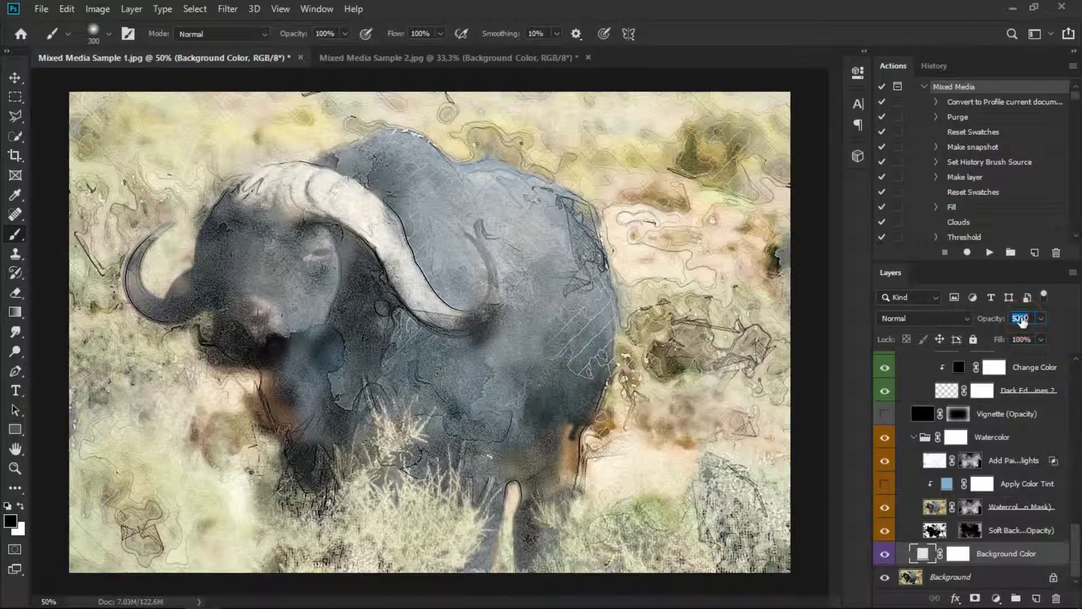
text(40)
key(Return)
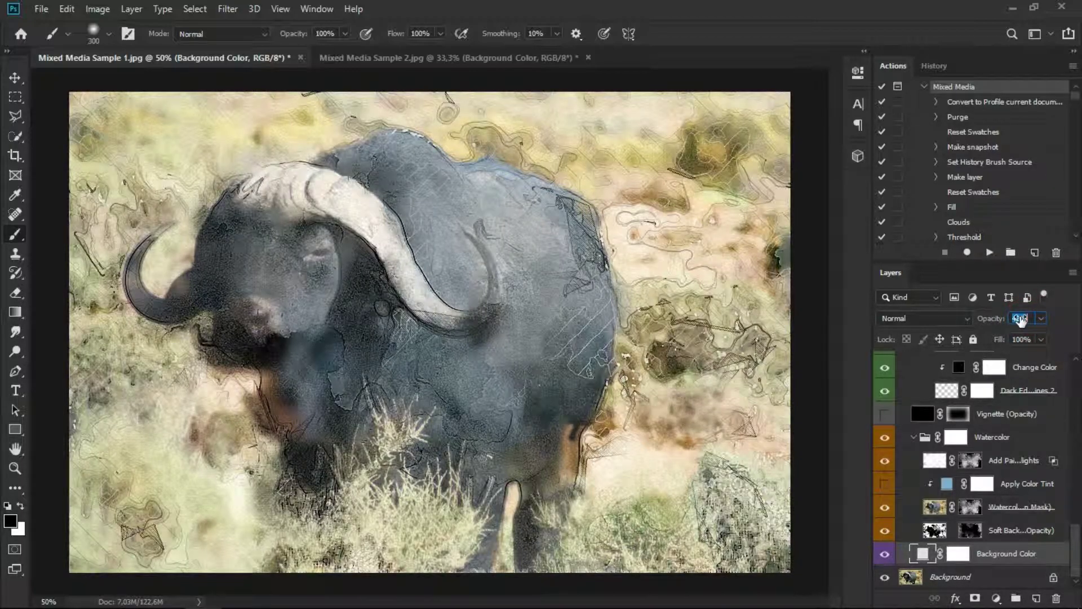
text(27)
key(Return)
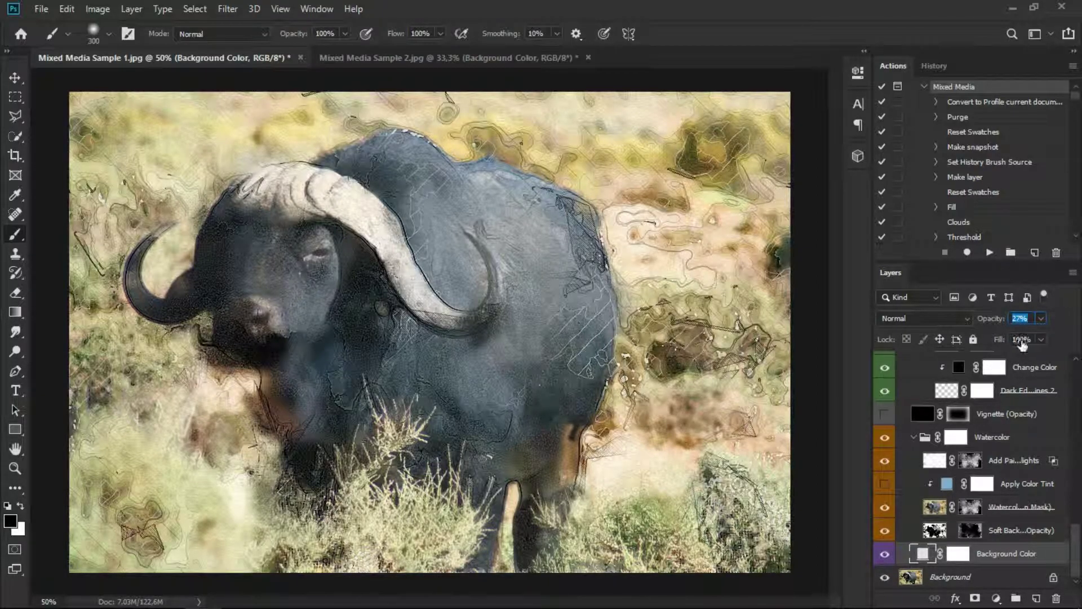
drag(1023, 343, 1014, 344)
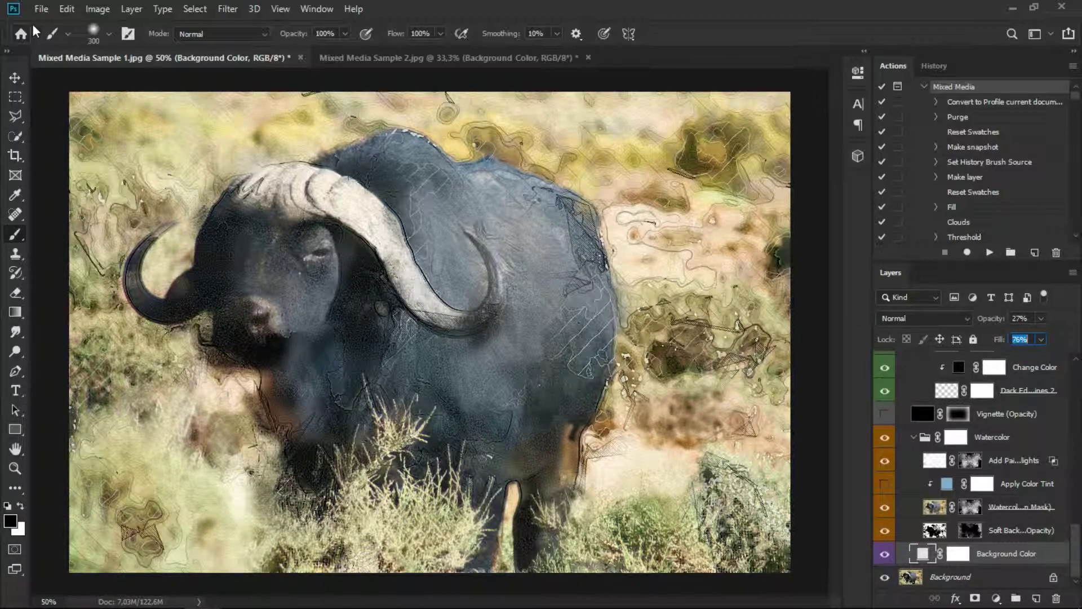
- Save the adjusted buffalo artwork as the JPEG Mixed Media Sample 1 after.jpg, replacing the existing file and accepting quality 12
click(41, 9)
click(56, 173)
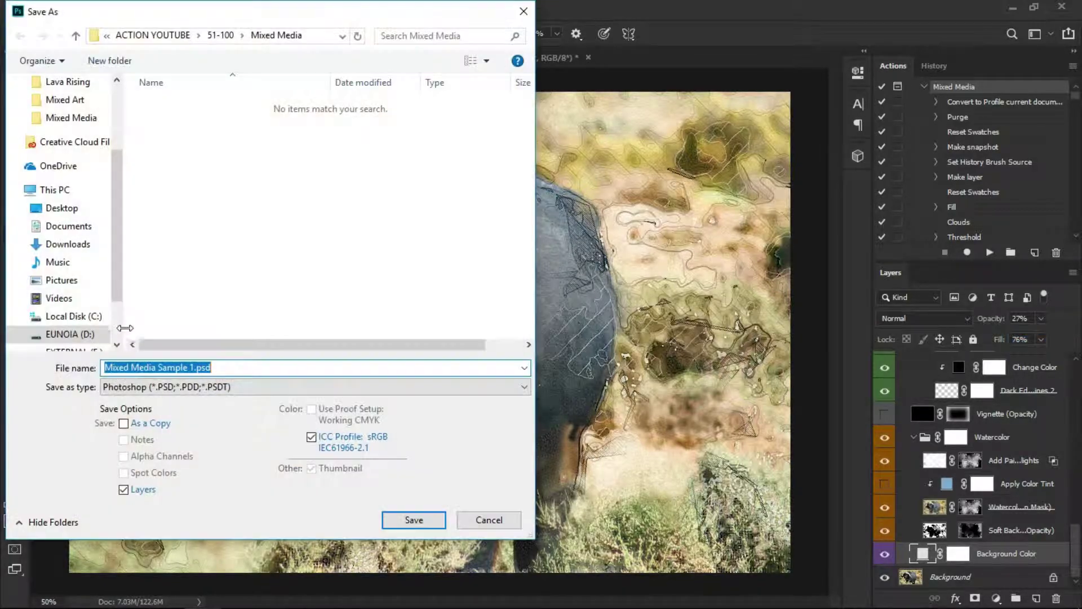
drag(193, 368, 234, 372)
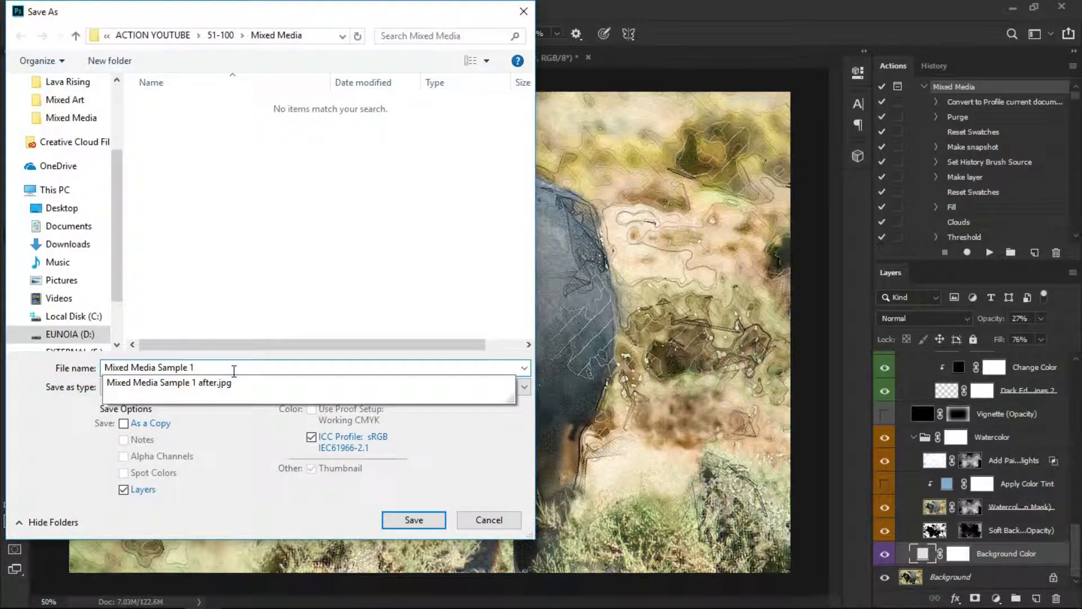
click(227, 388)
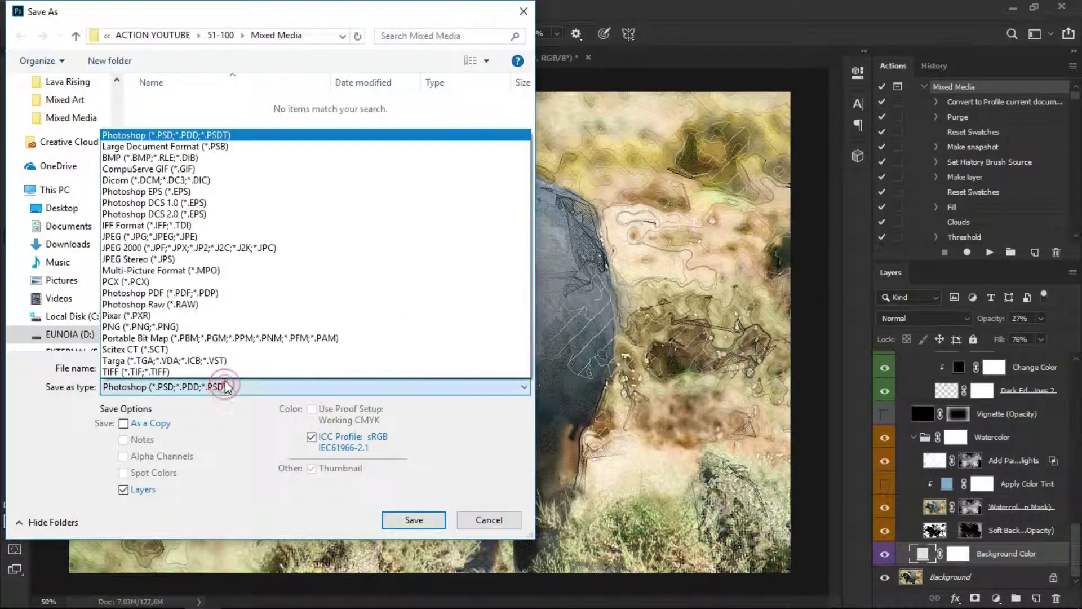
click(201, 237)
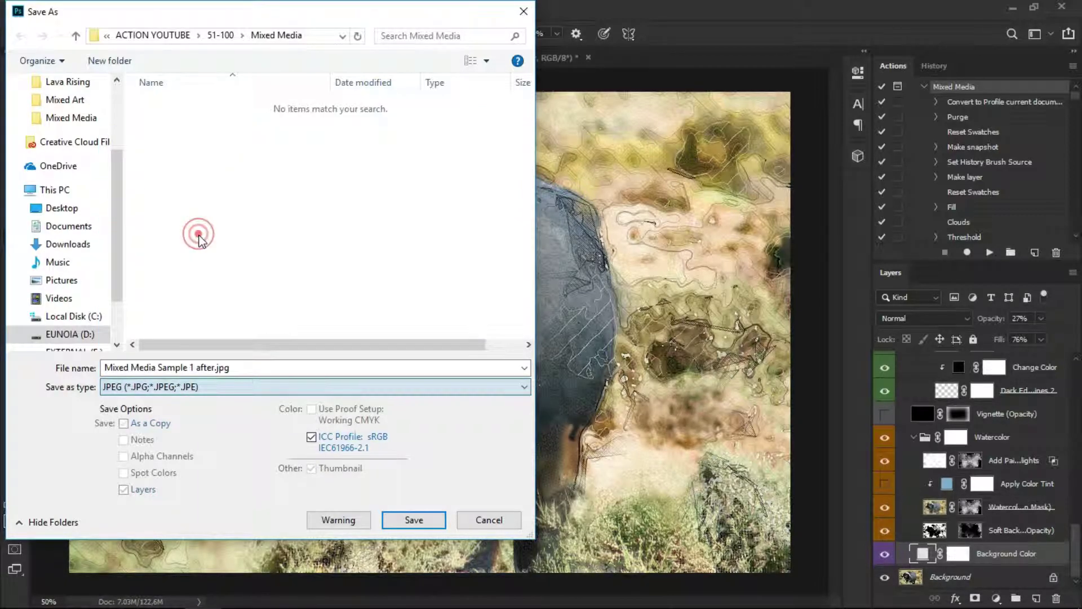
click(413, 521)
click(560, 311)
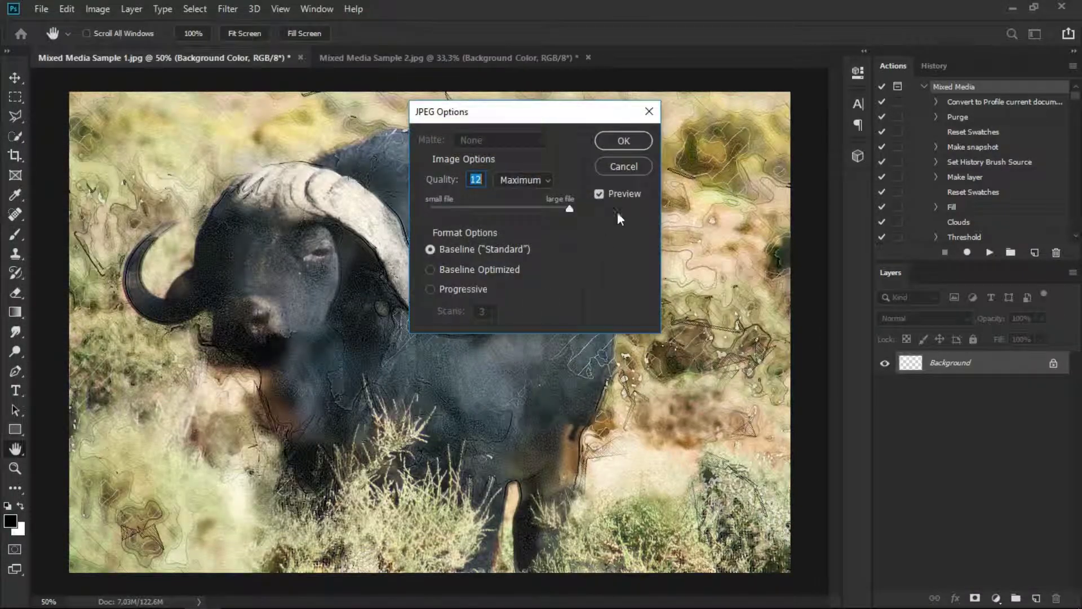
click(620, 140)
- Switch to the Mixed Media folder in File Explorer, open Mixed Media Sample 1.jpg and compare it repeatedly with the newly saved artwork
click(1013, 7)
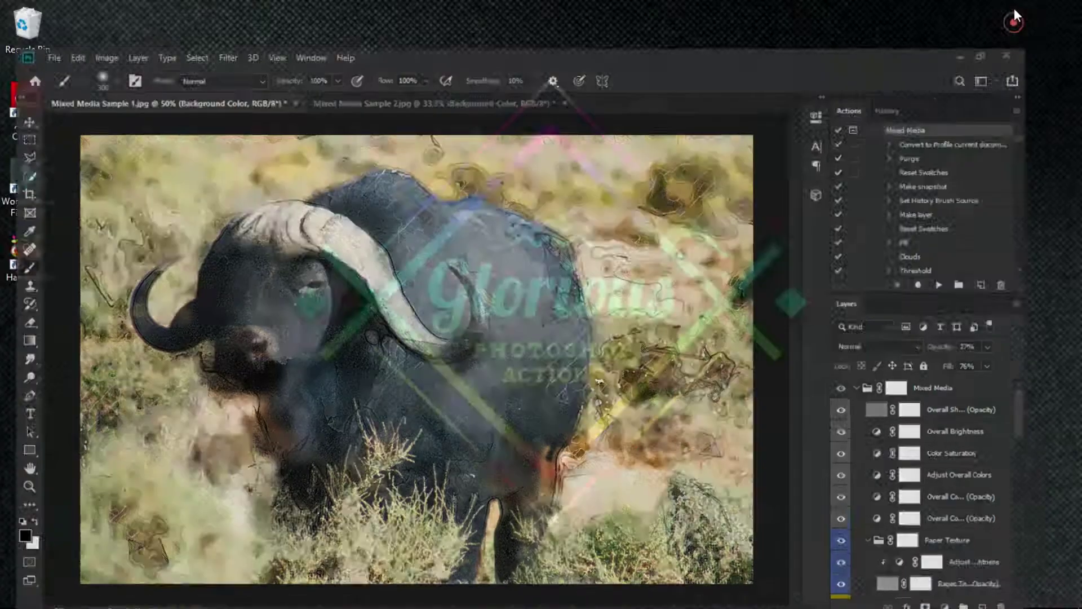
mouse_move(204, 592)
click(130, 593)
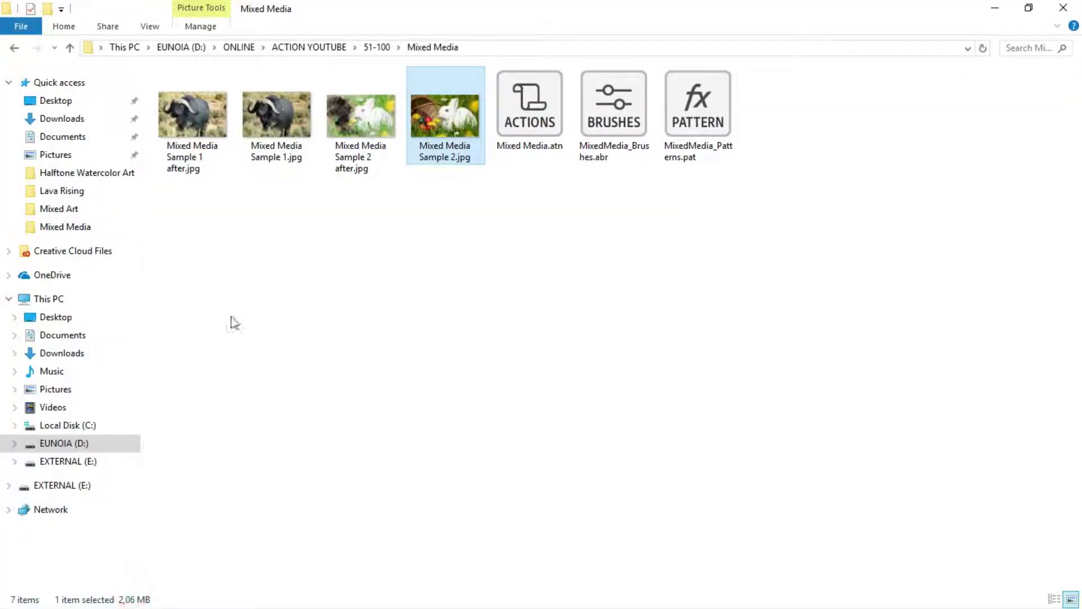
double_click(274, 117)
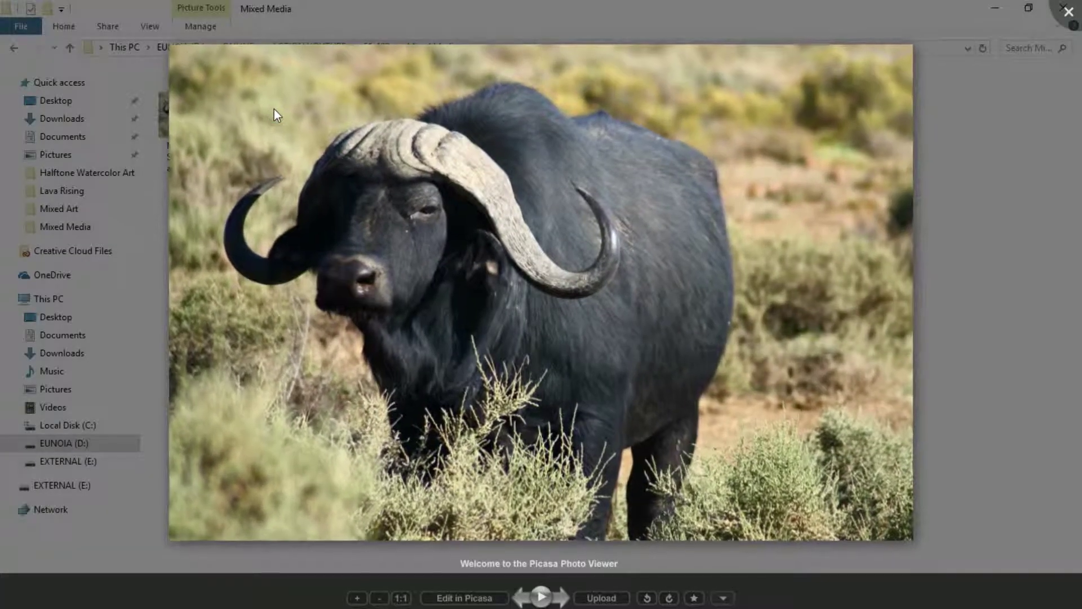
key(Left)
key(Right)
key(Left)
key(Right)
key(Left)
- Examine the buffalo artwork's head, back and background line details up close, close the viewer and minimize File Explorer
scroll(276, 126, up, 3)
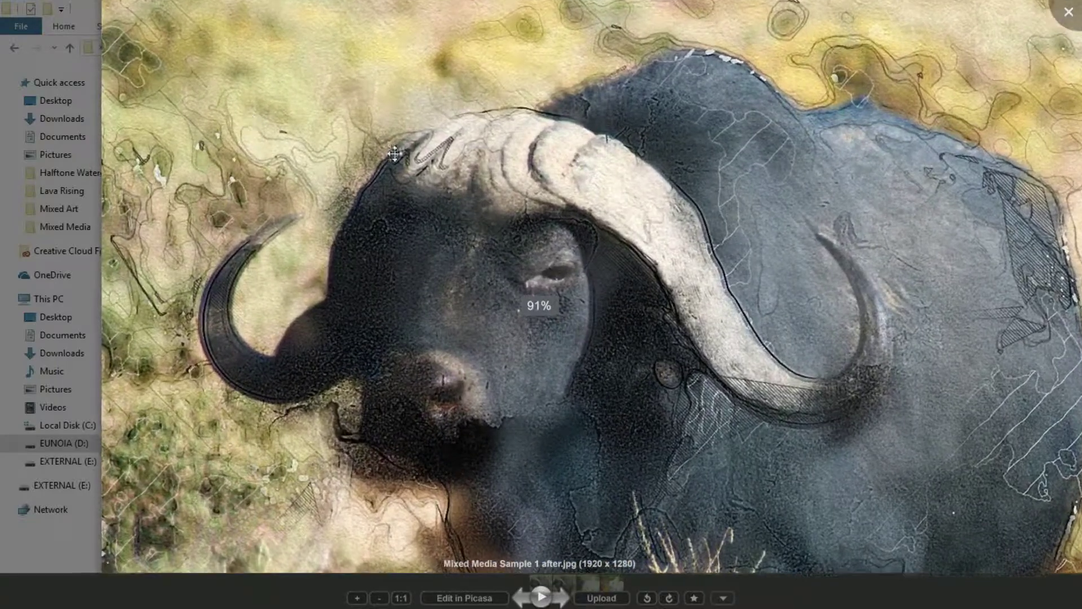
drag(789, 311, 698, 212)
drag(753, 324, 721, 156)
drag(955, 279, 693, 274)
drag(761, 156, 770, 304)
drag(798, 159, 810, 279)
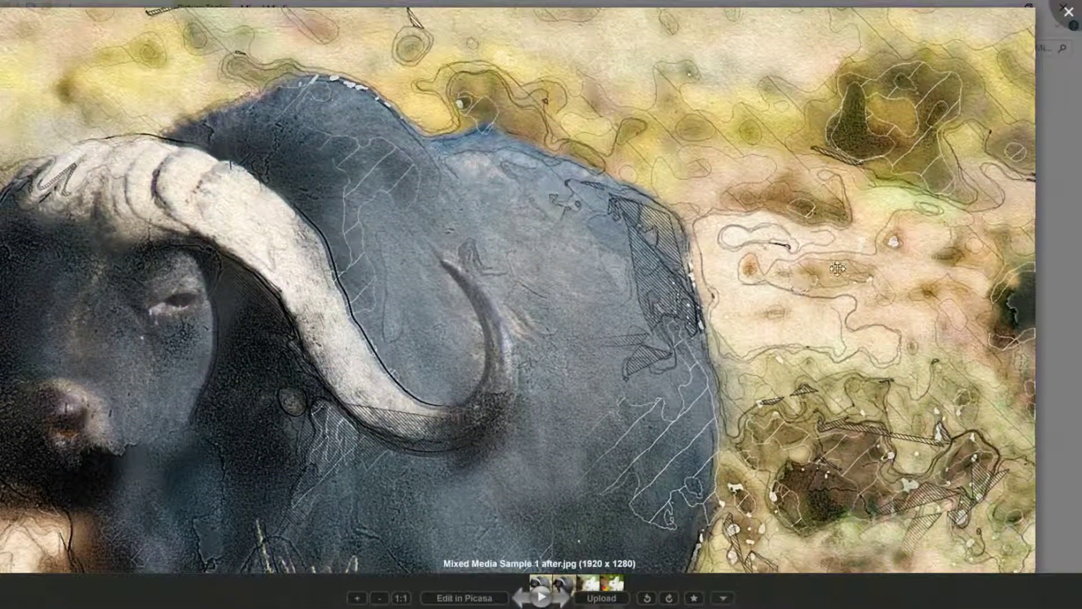
click(1067, 12)
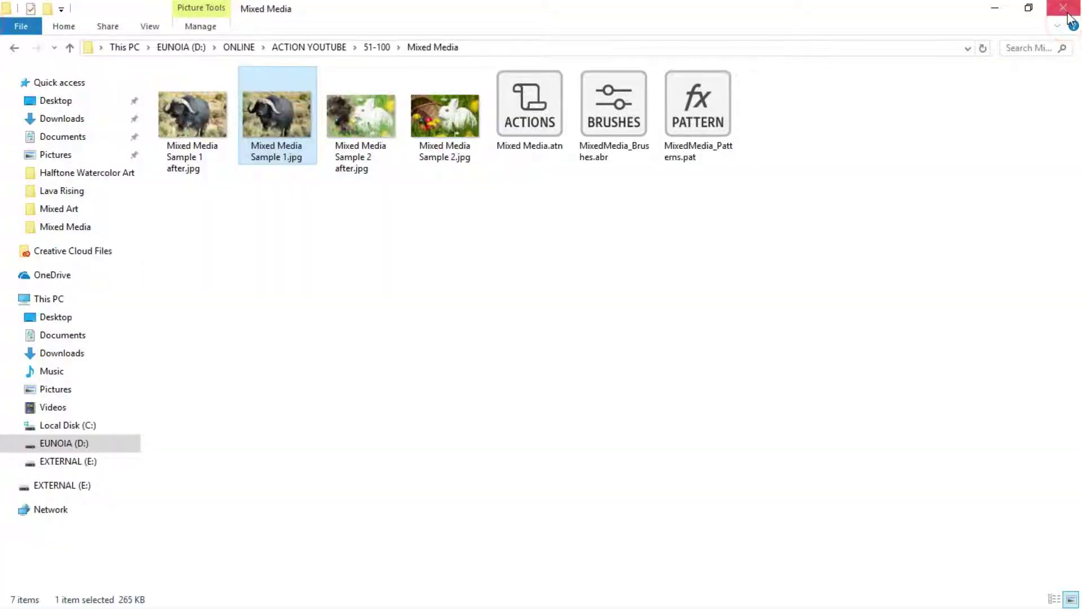
click(1005, 7)
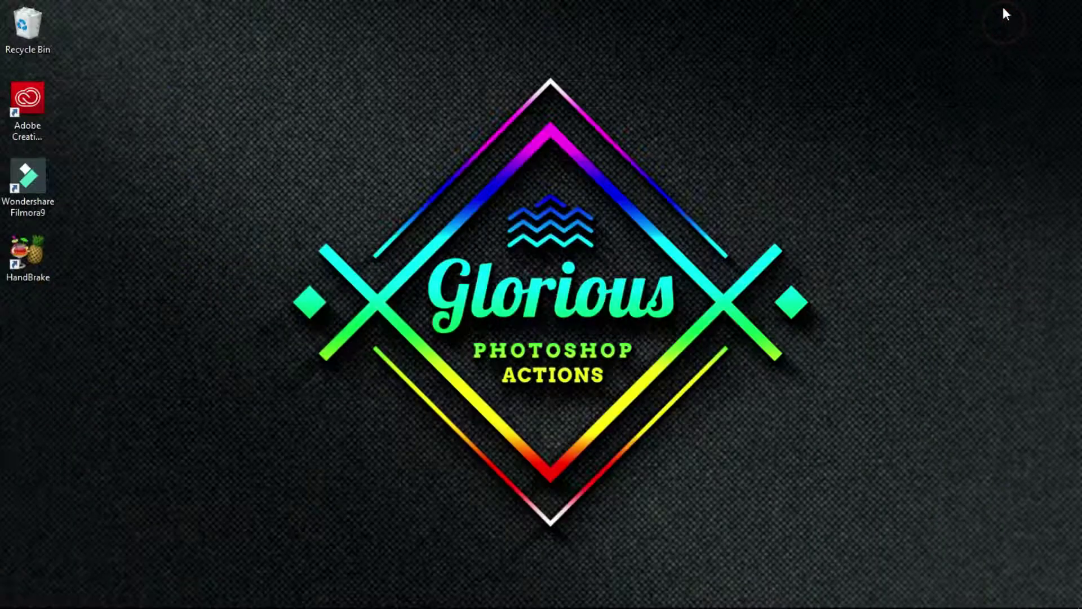